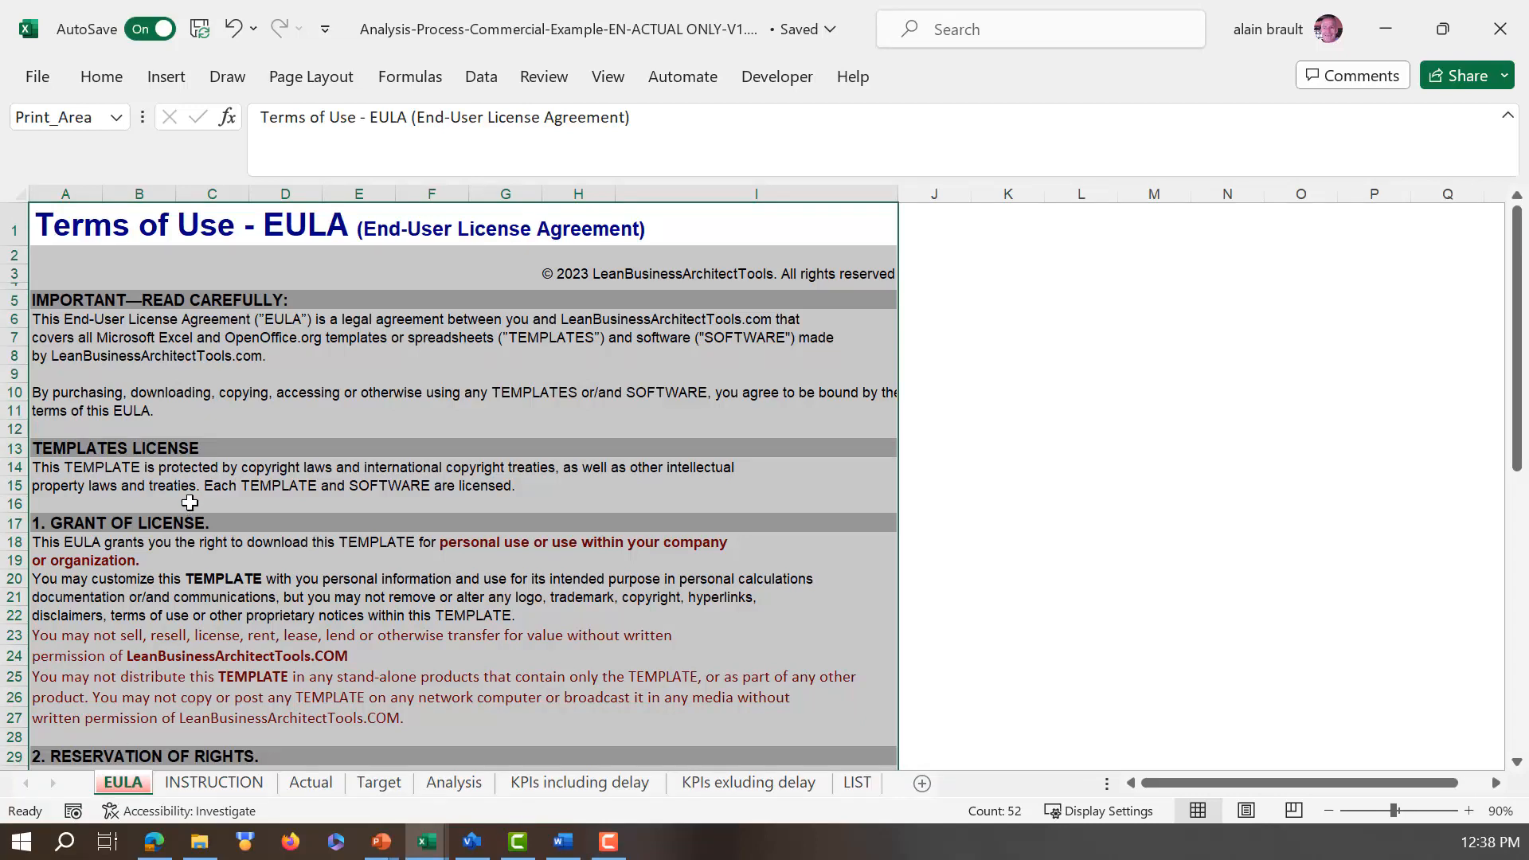
Step: Read through the INSTRUCTION sheet, from the preliminary notes to the explanations of the analysis columns
{"action": "left_click", "coordinate": [255, 784]}
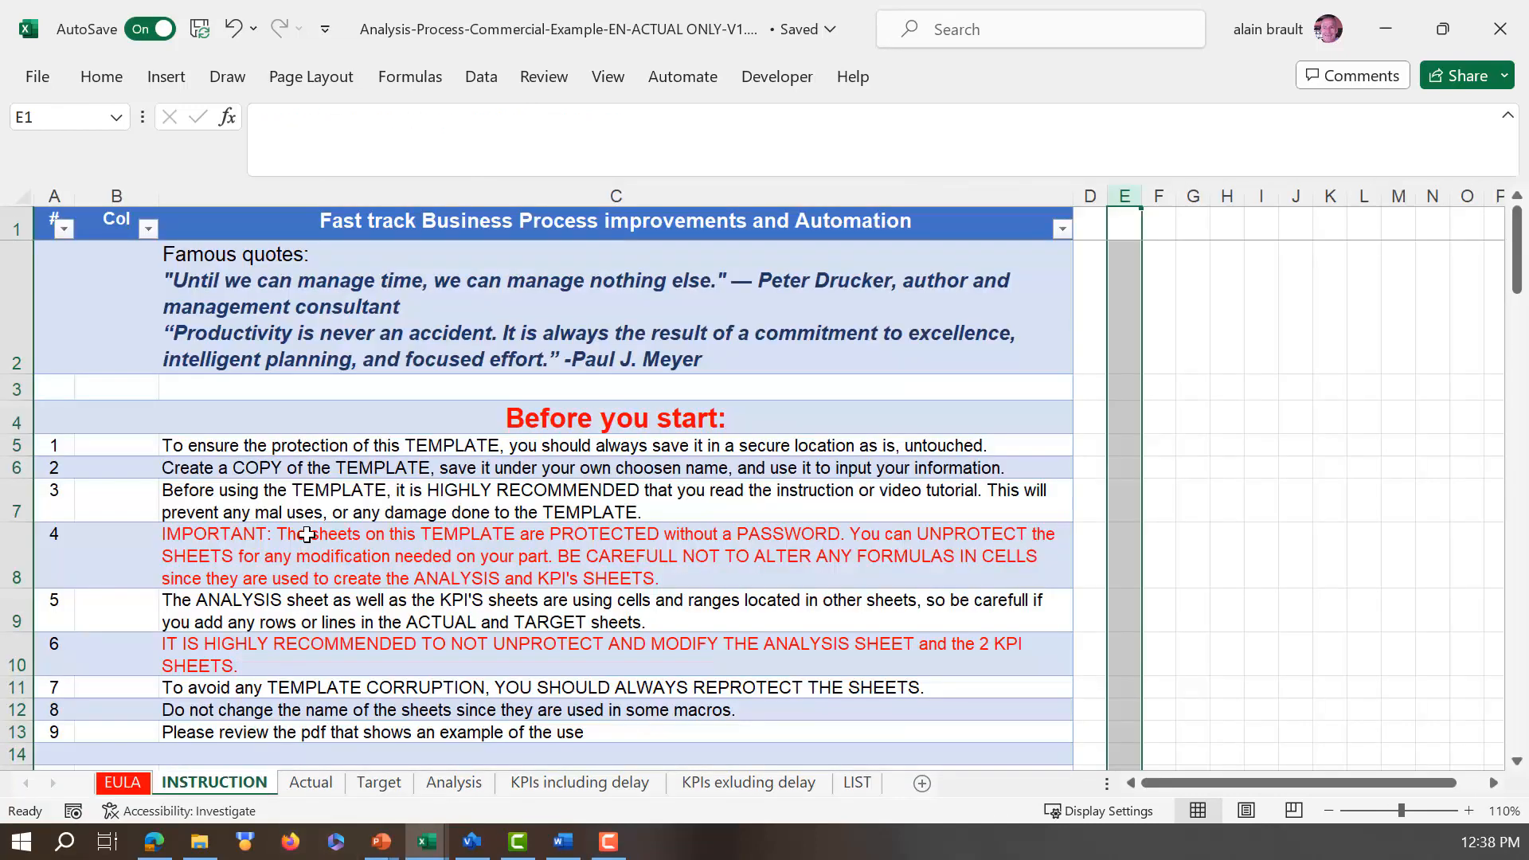
{"action": "scroll", "coordinate": [307, 526], "scroll_direction": "down", "scroll_amount": 3}
{"action": "scroll", "coordinate": [311, 521], "scroll_direction": "down", "scroll_amount": 5}
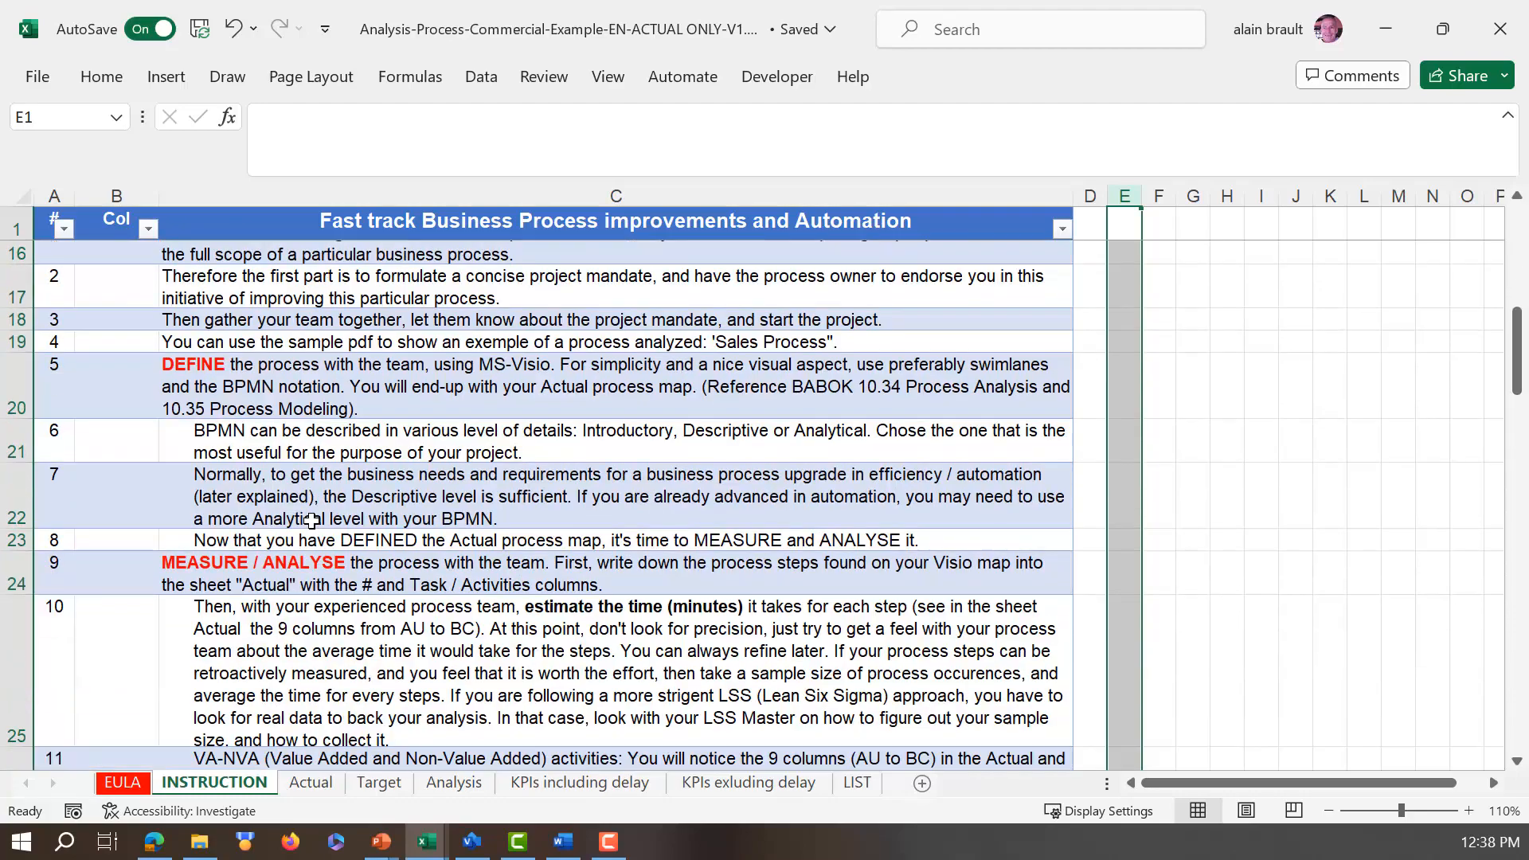
{"action": "scroll", "coordinate": [311, 521], "scroll_direction": "down", "scroll_amount": 5}
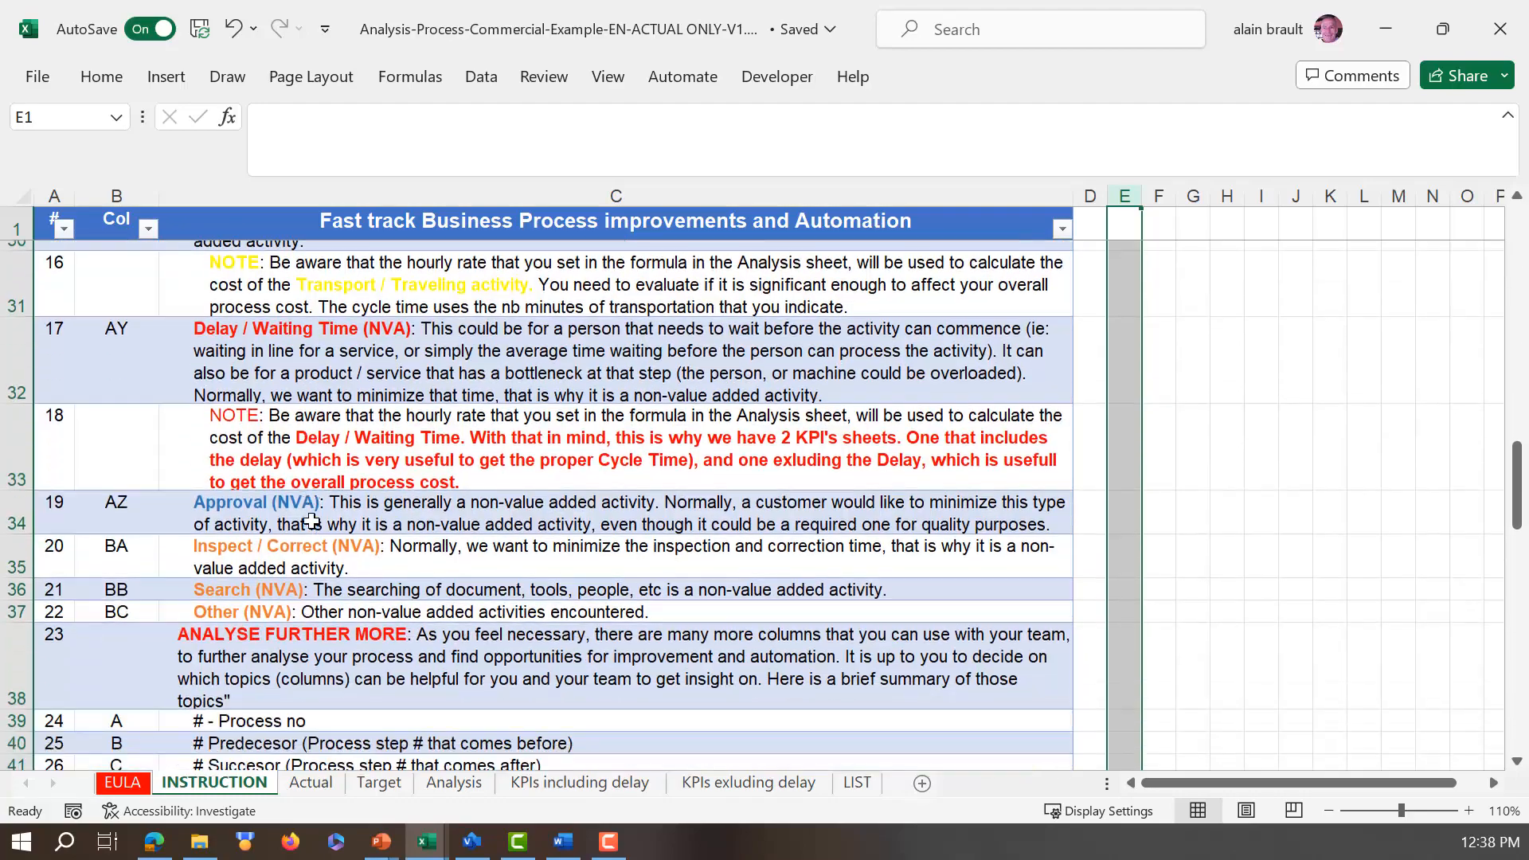
{"action": "scroll", "coordinate": [310, 521], "scroll_direction": "down", "scroll_amount": 5}
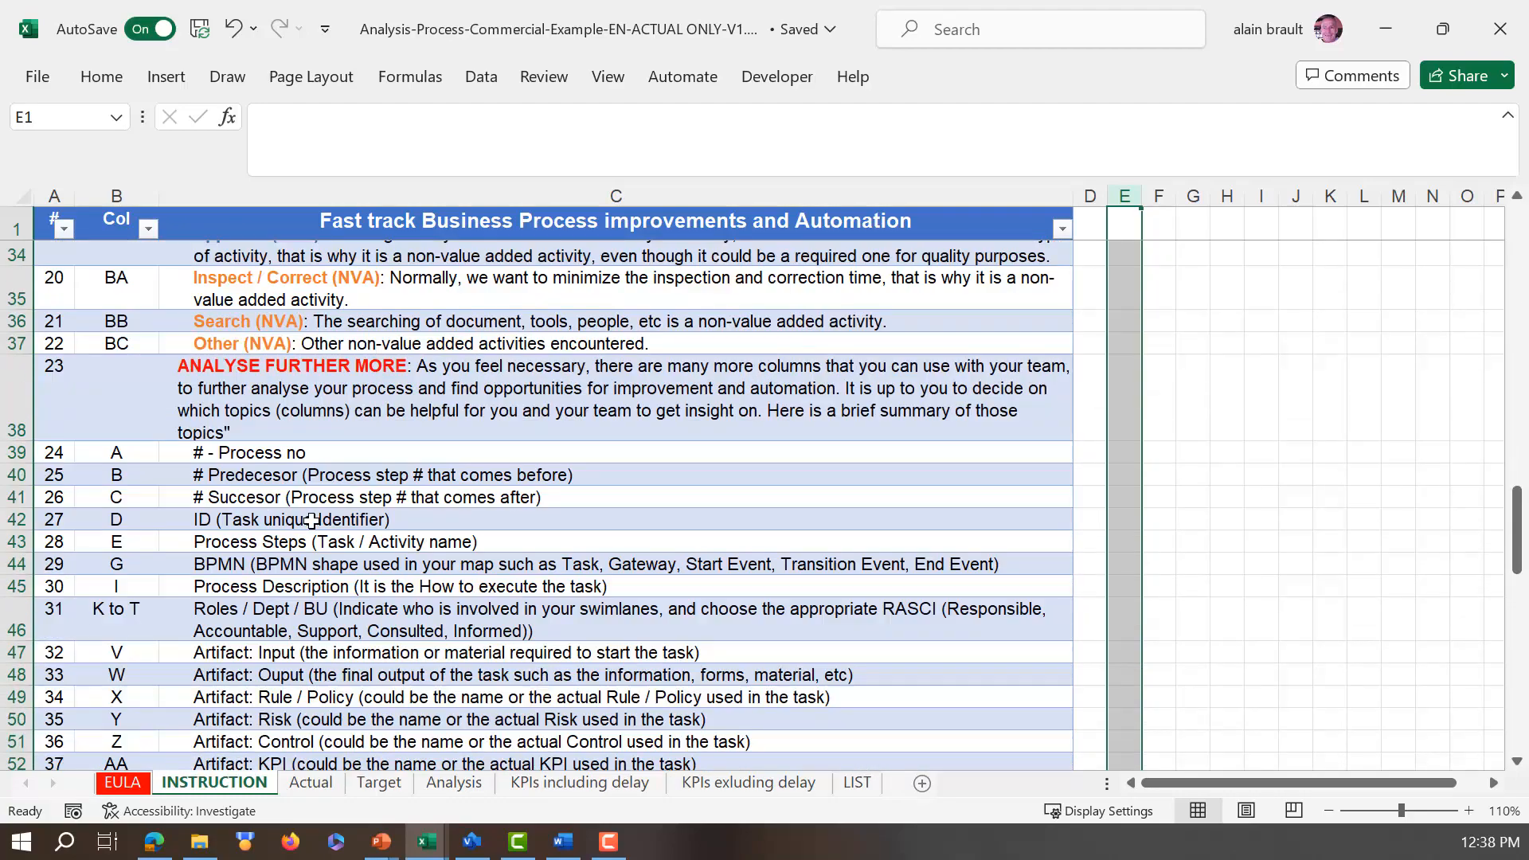
{"action": "scroll", "coordinate": [310, 521], "scroll_direction": "down", "scroll_amount": 3}
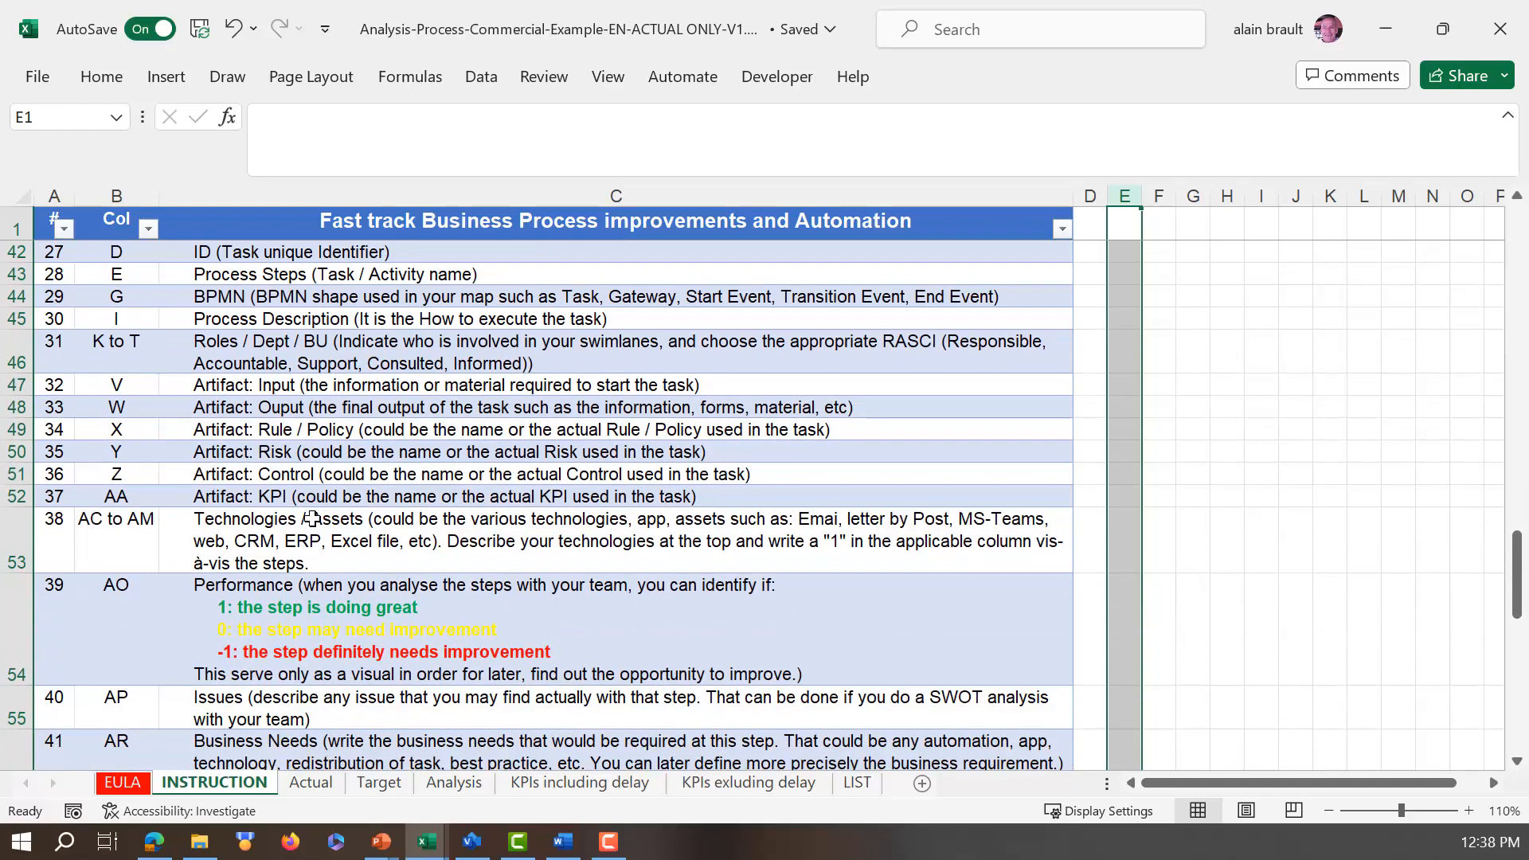
{"action": "scroll", "coordinate": [311, 518], "scroll_direction": "up", "scroll_amount": 15}
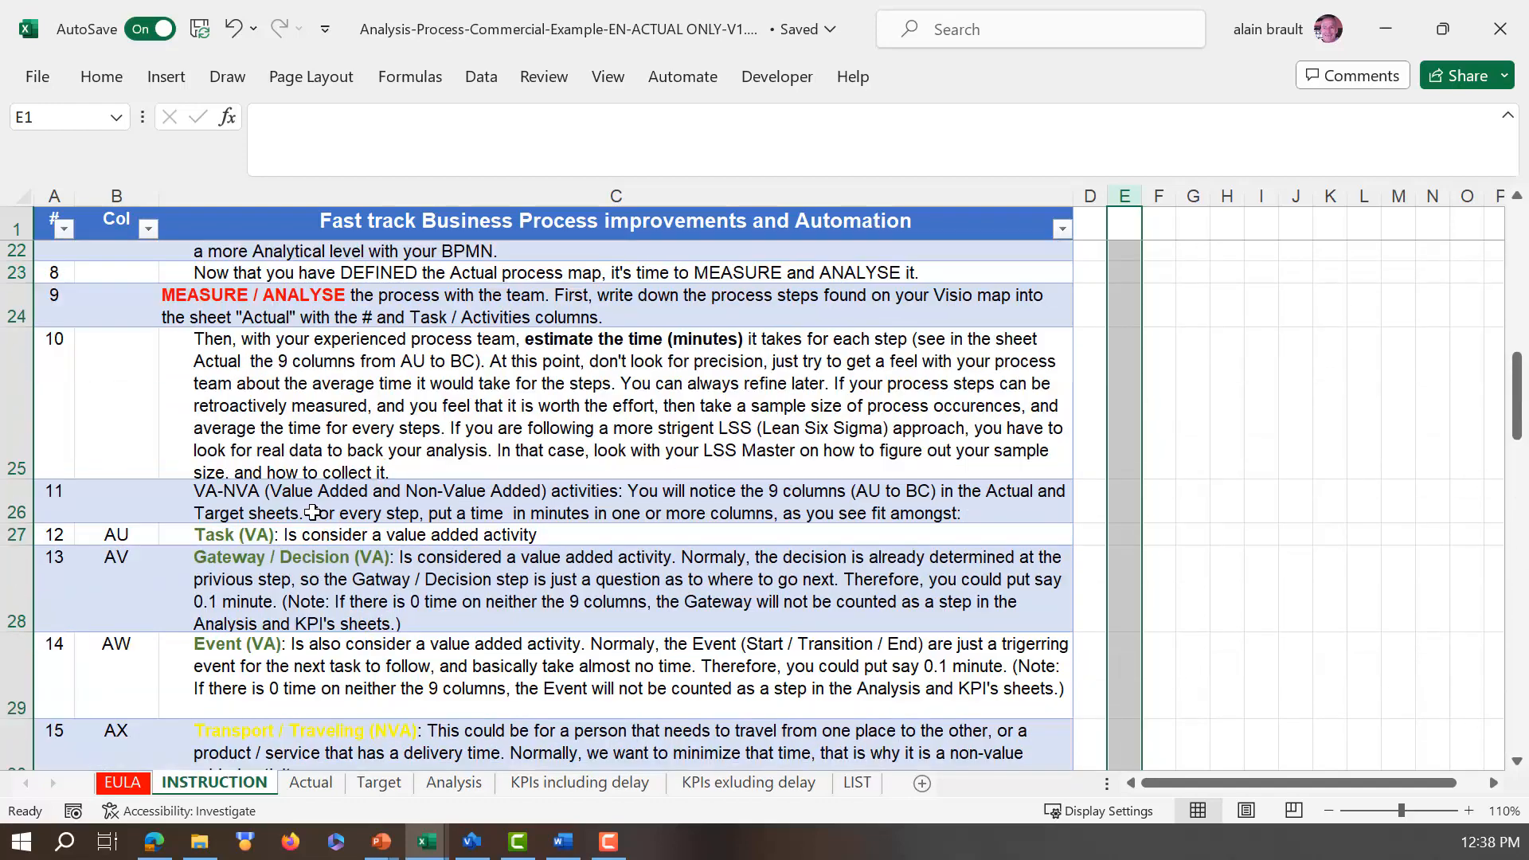
{"action": "scroll", "coordinate": [311, 511], "scroll_direction": "up", "scroll_amount": 5}
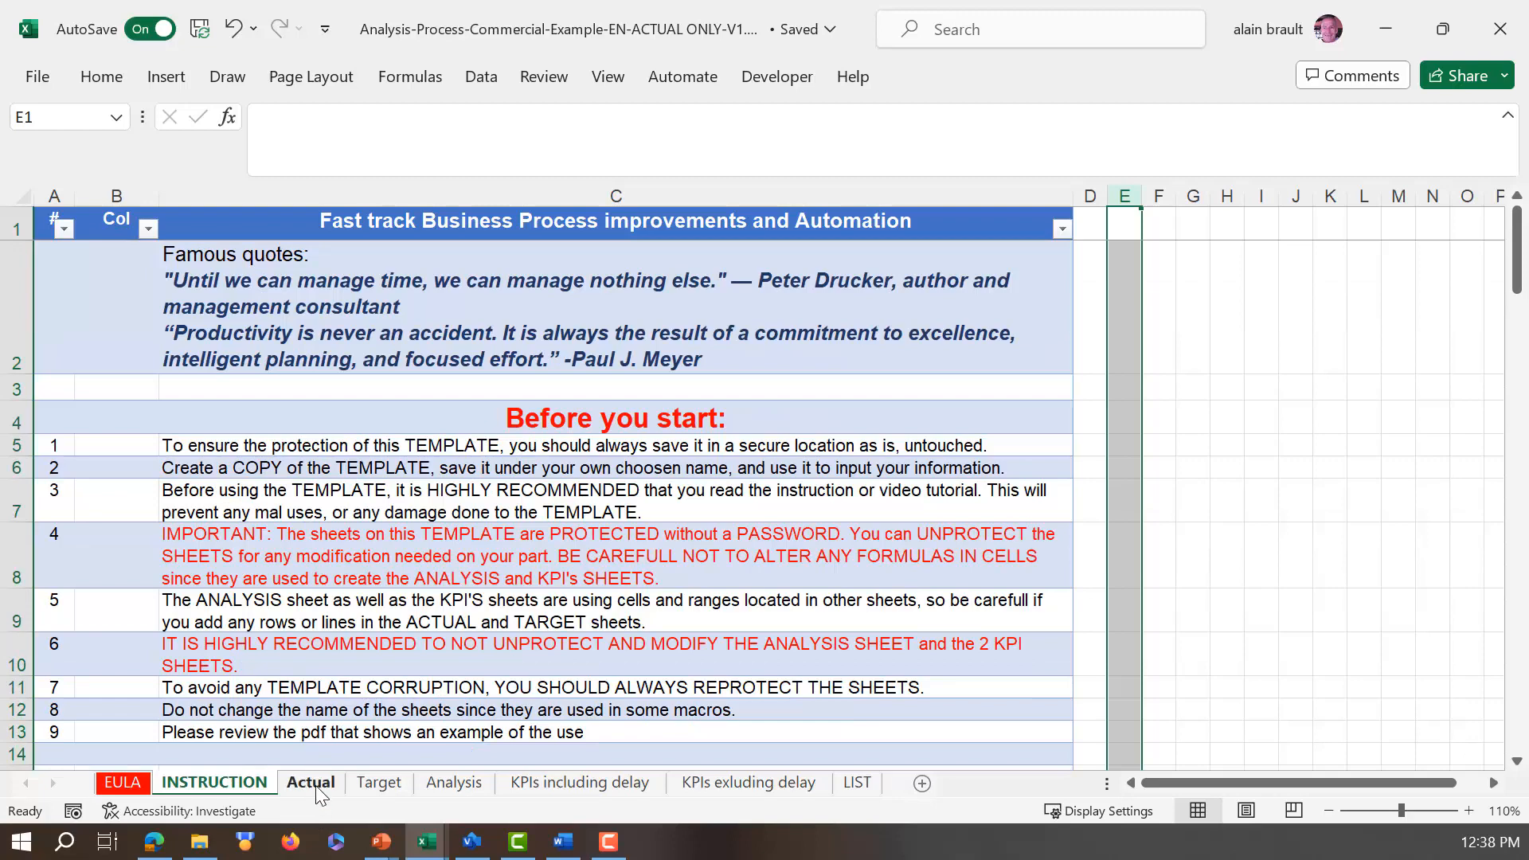
Step: On the Actual sheet, expand all column groups to review the full process table, and collapse them again
{"action": "left_click", "coordinate": [311, 783]}
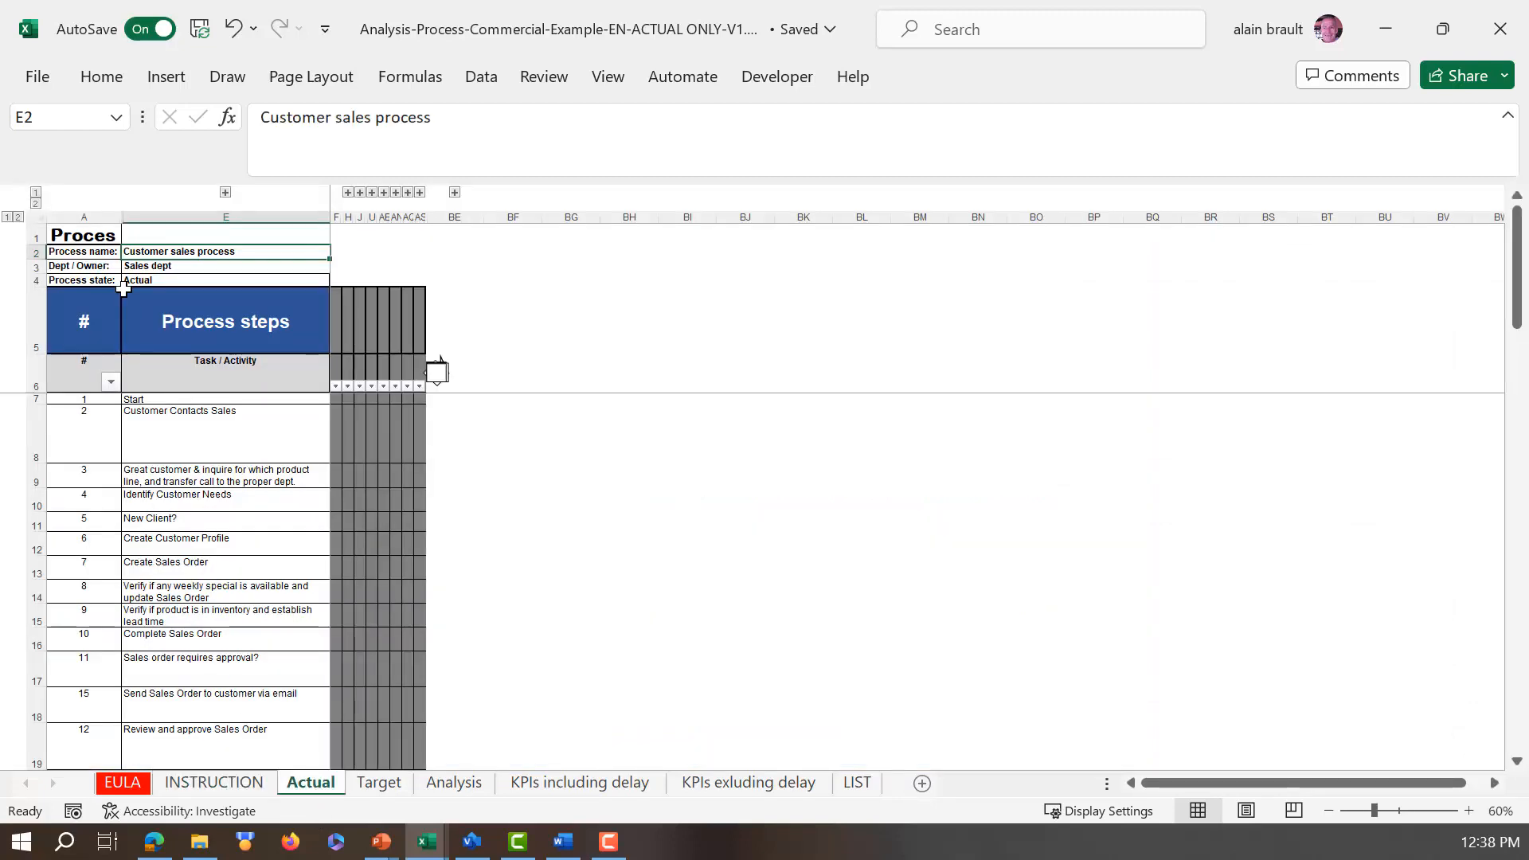
{"action": "left_click", "coordinate": [36, 204]}
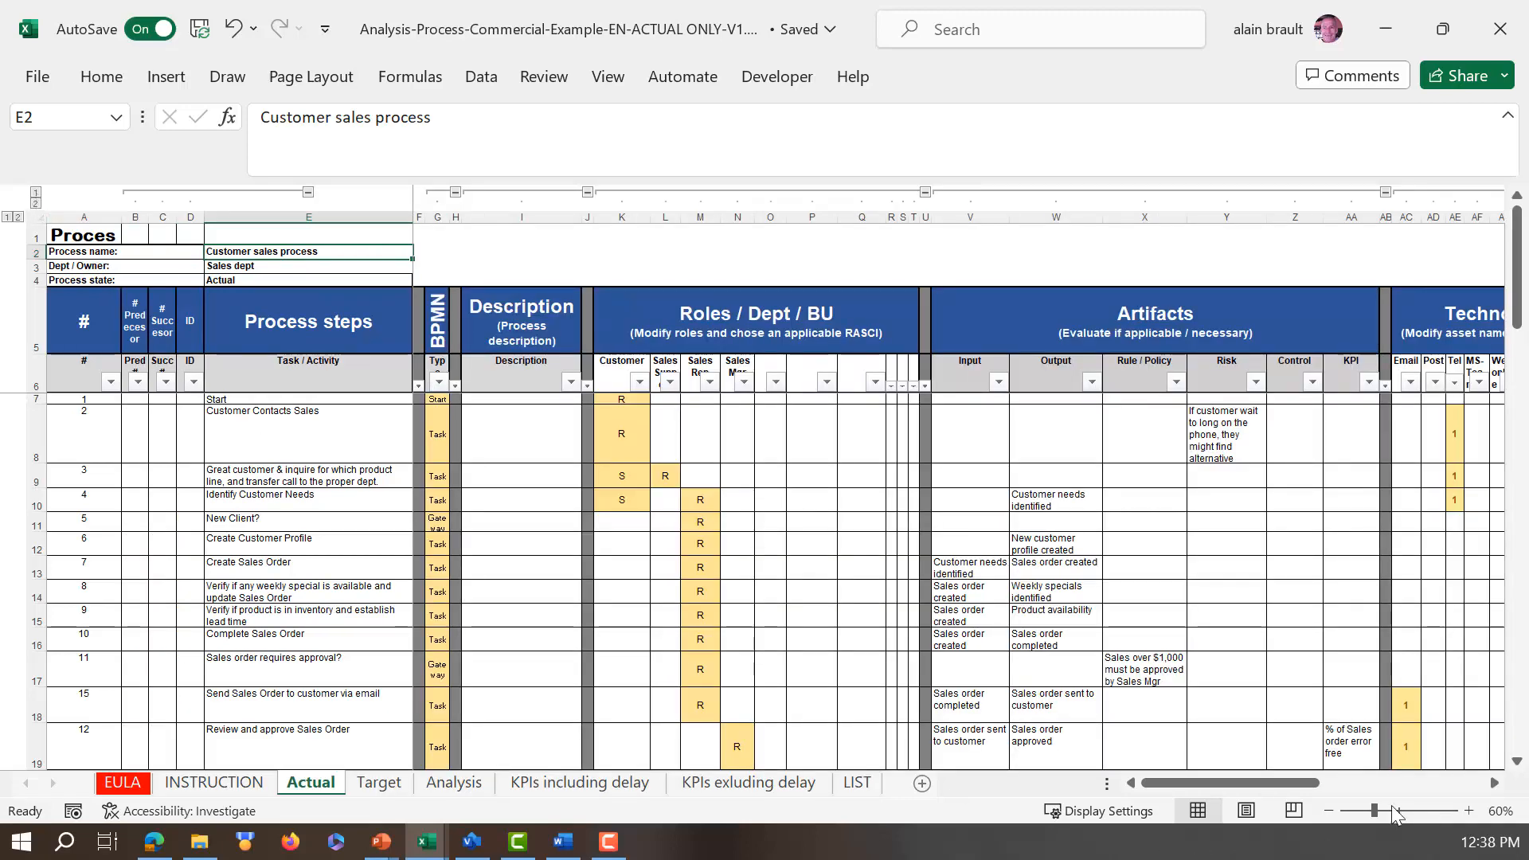
{"action": "left_click_drag", "start_coordinate": [1317, 779], "coordinate": [968, 762]}
{"action": "left_click", "coordinate": [35, 192]}
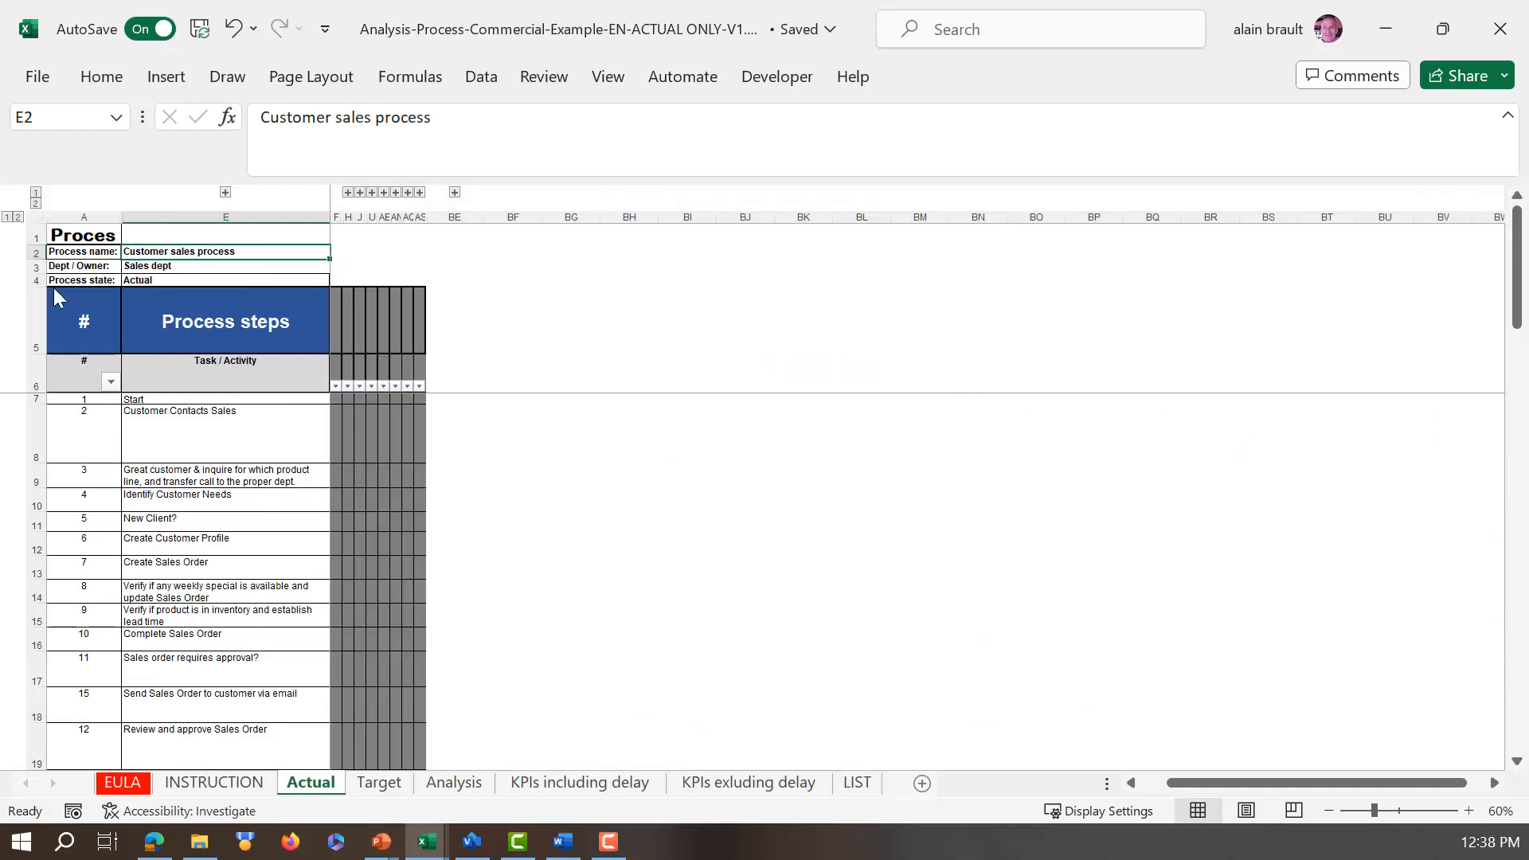
Step: Collapse all column groups on the Target sheet
{"action": "left_click", "coordinate": [375, 787]}
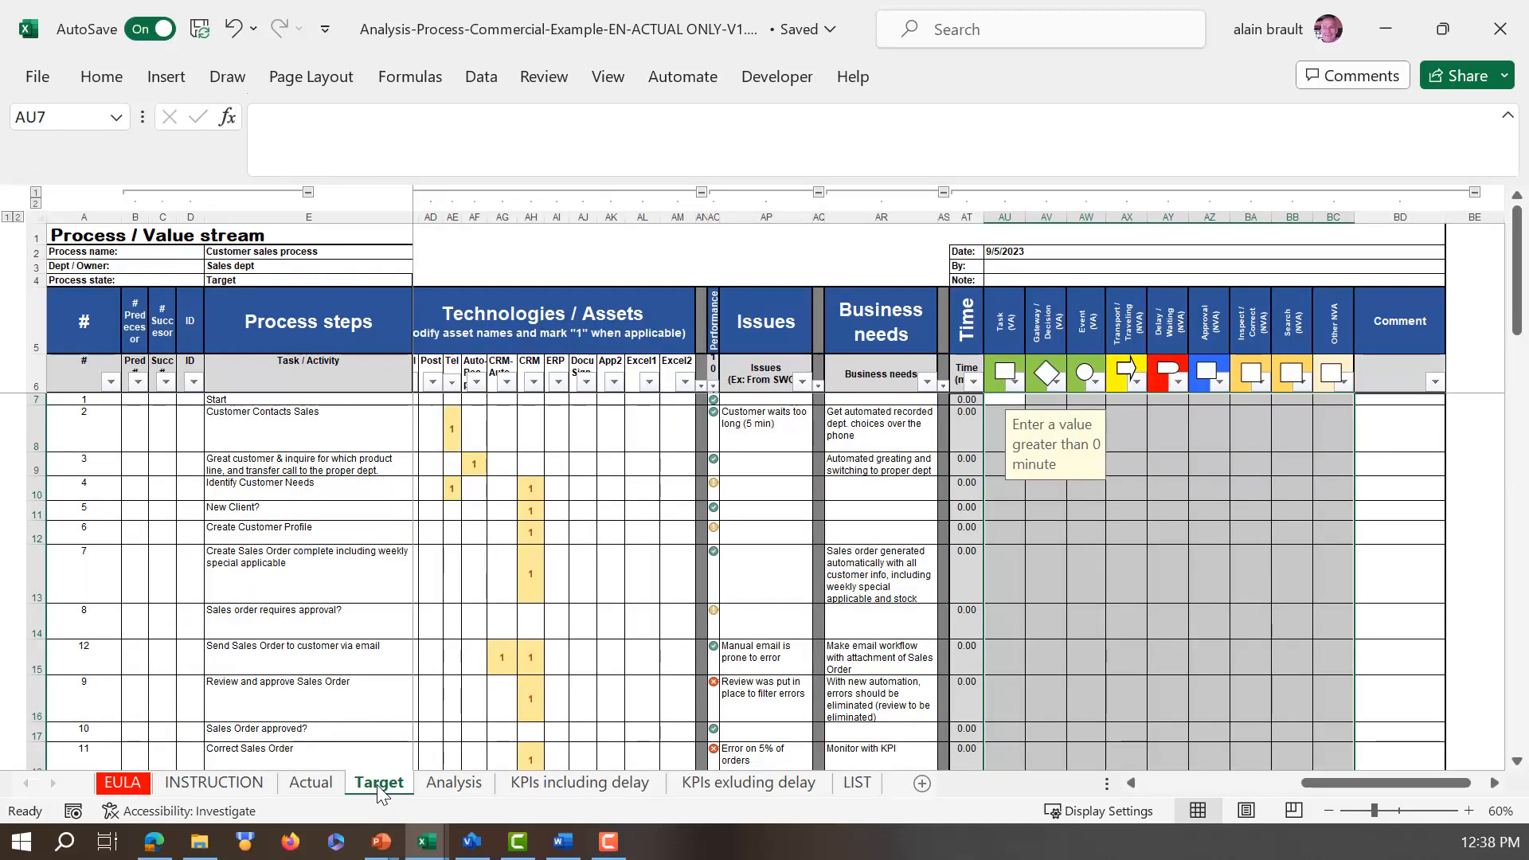
{"action": "left_click", "coordinate": [36, 193]}
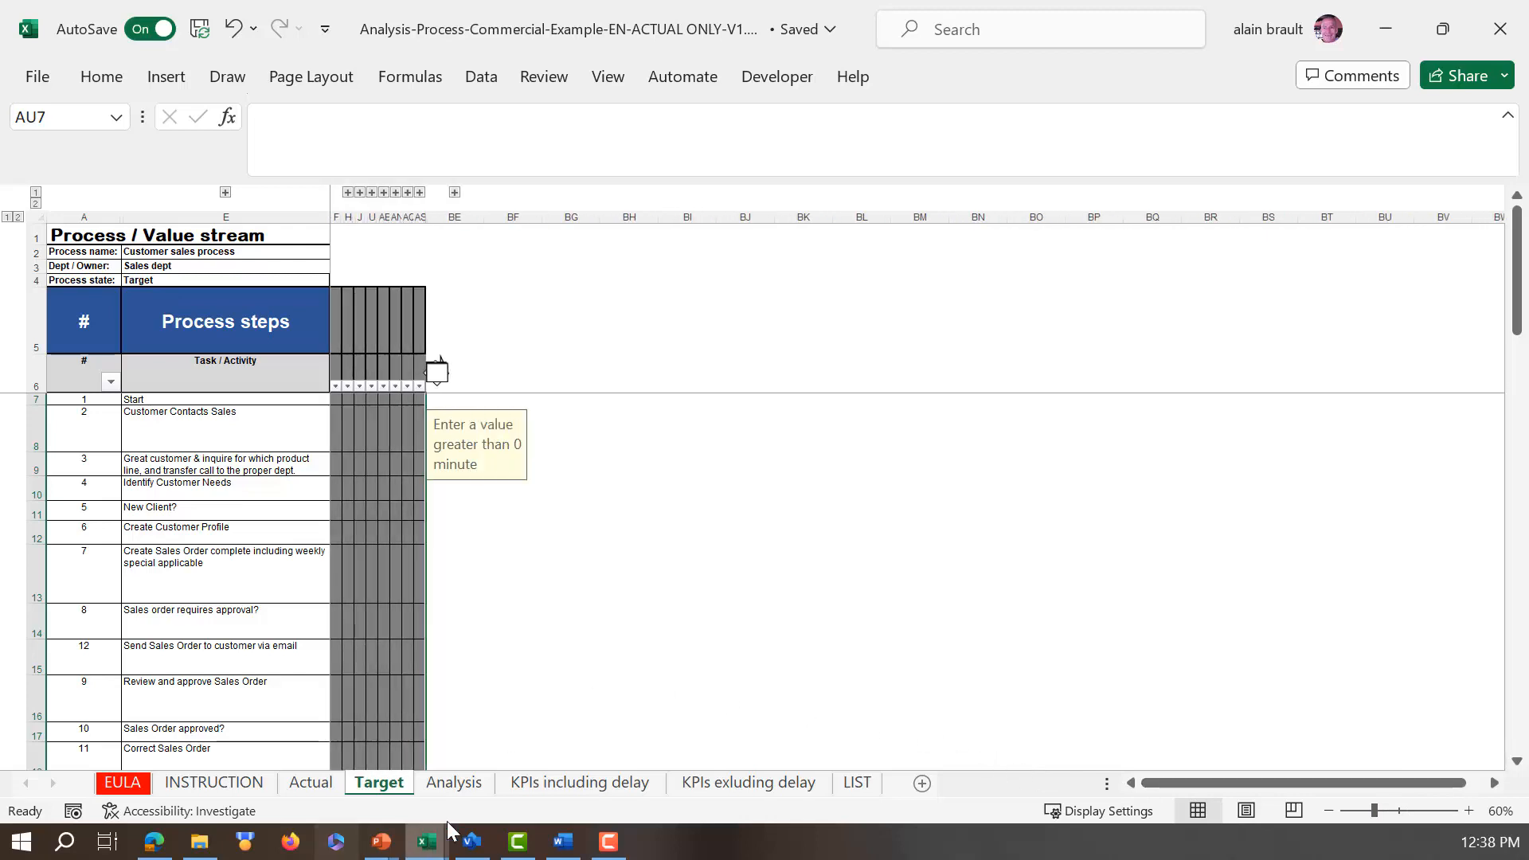
Step: Review the Analysis sheet's Actual vs Target tables for activity times, activity counts, cost per instance and cost per period
{"action": "left_click", "coordinate": [456, 784]}
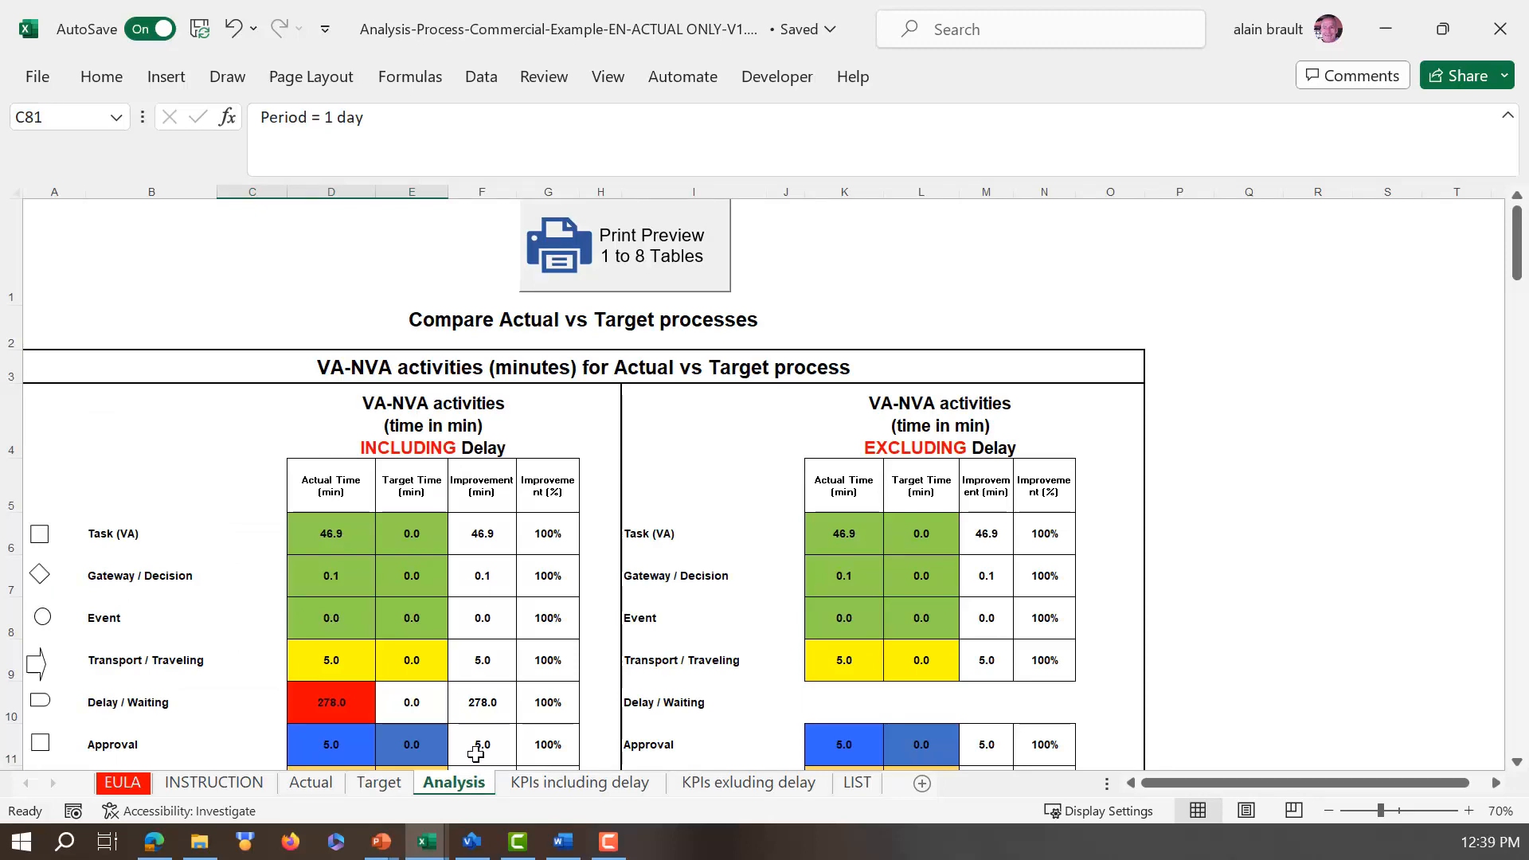
{"action": "scroll", "coordinate": [475, 757], "scroll_direction": "down", "scroll_amount": 5}
{"action": "scroll", "coordinate": [475, 750], "scroll_direction": "down", "scroll_amount": 7}
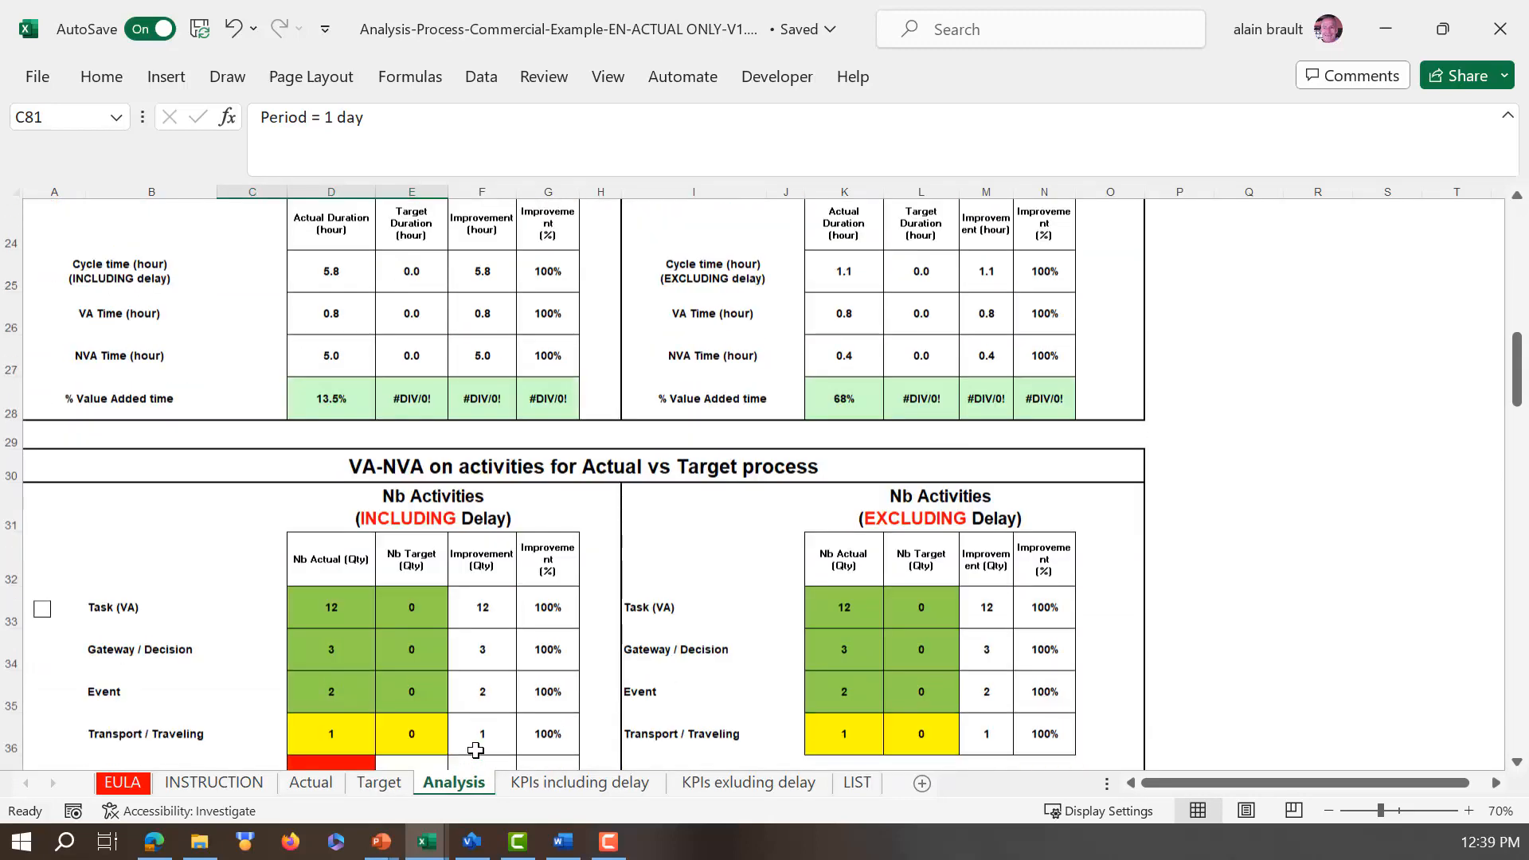
{"action": "scroll", "coordinate": [476, 747], "scroll_direction": "down", "scroll_amount": 4}
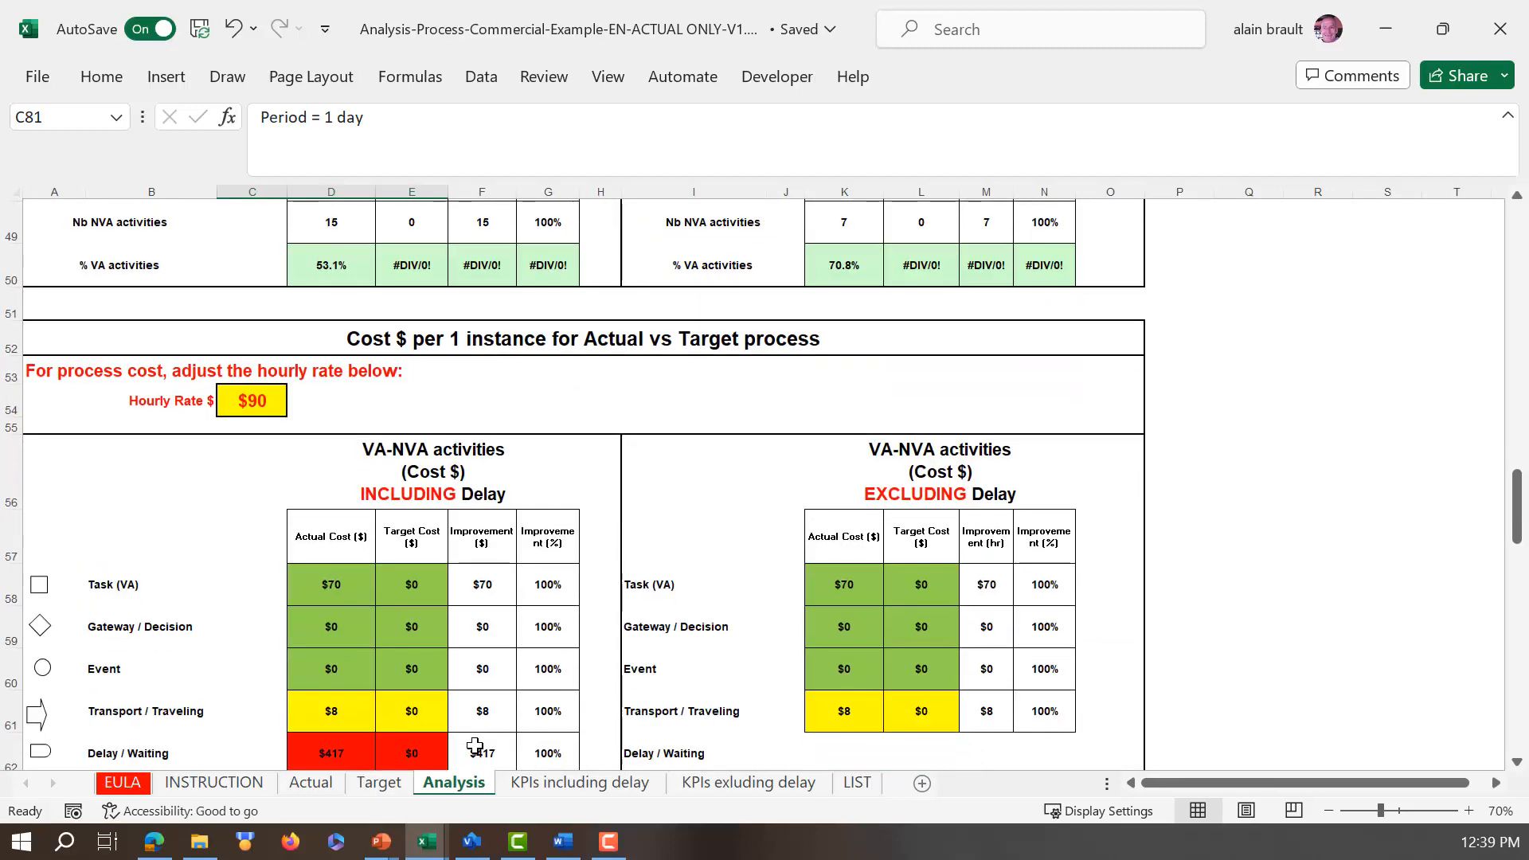
{"action": "scroll", "coordinate": [475, 747], "scroll_direction": "down", "scroll_amount": 4}
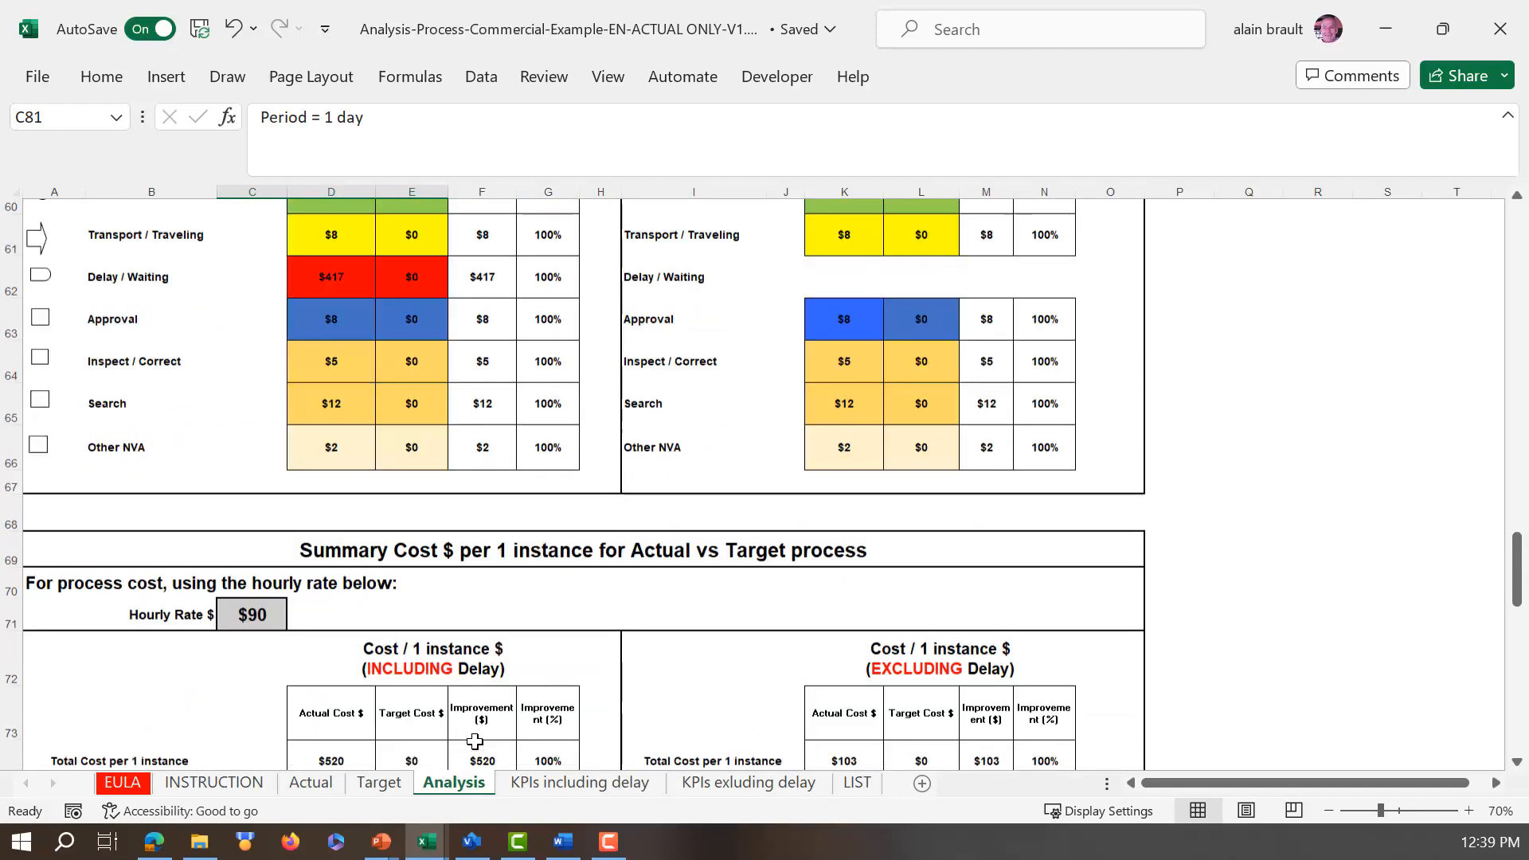
{"action": "scroll", "coordinate": [476, 742], "scroll_direction": "down", "scroll_amount": 6}
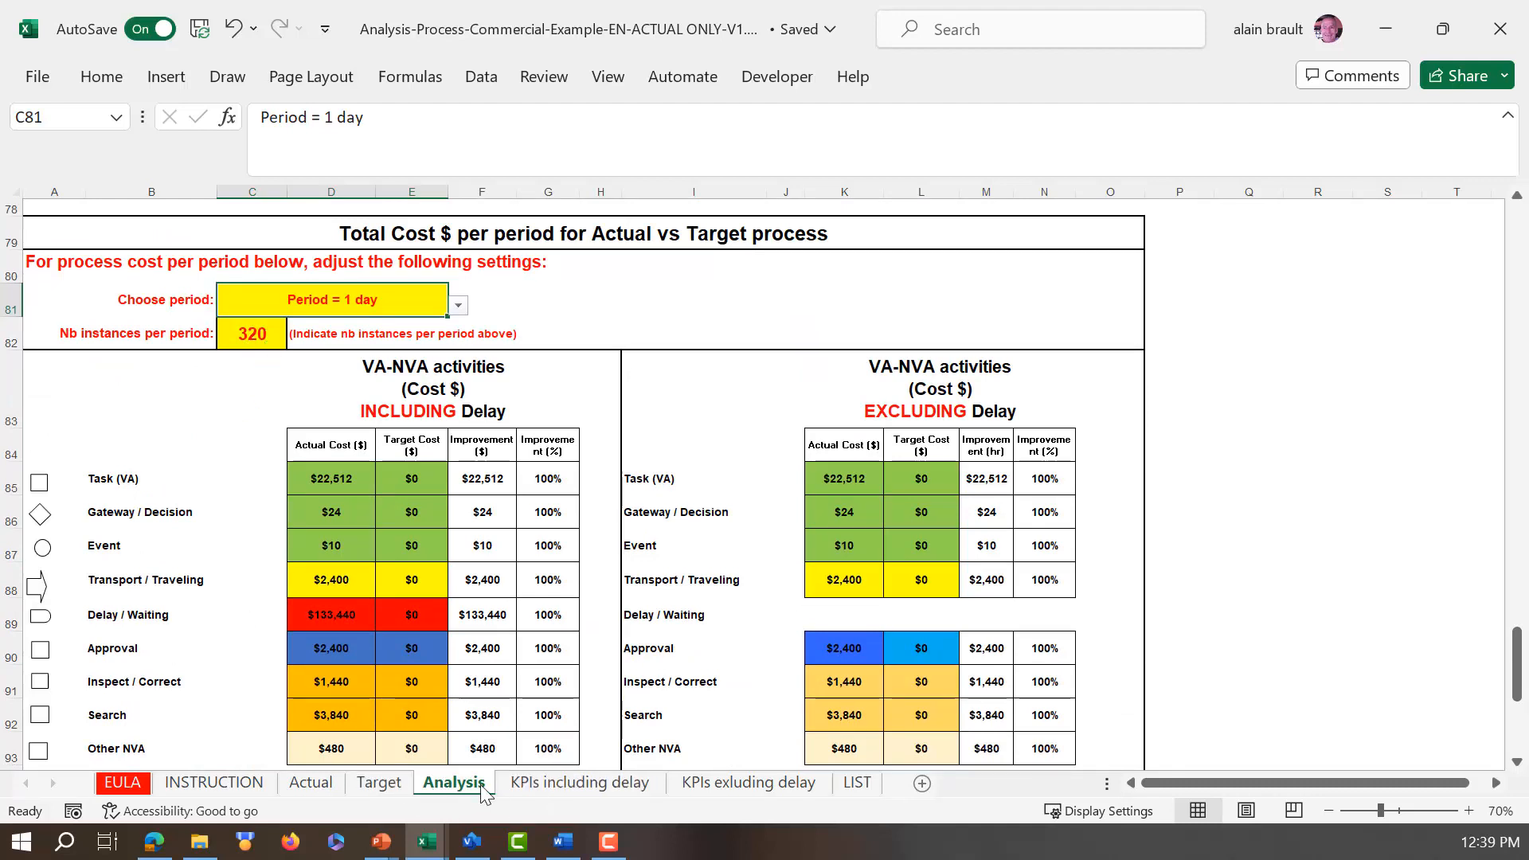
Step: Look through the charts comparing the Actual and Target processes on the KPIs including delay sheet
{"action": "left_click", "coordinate": [518, 785]}
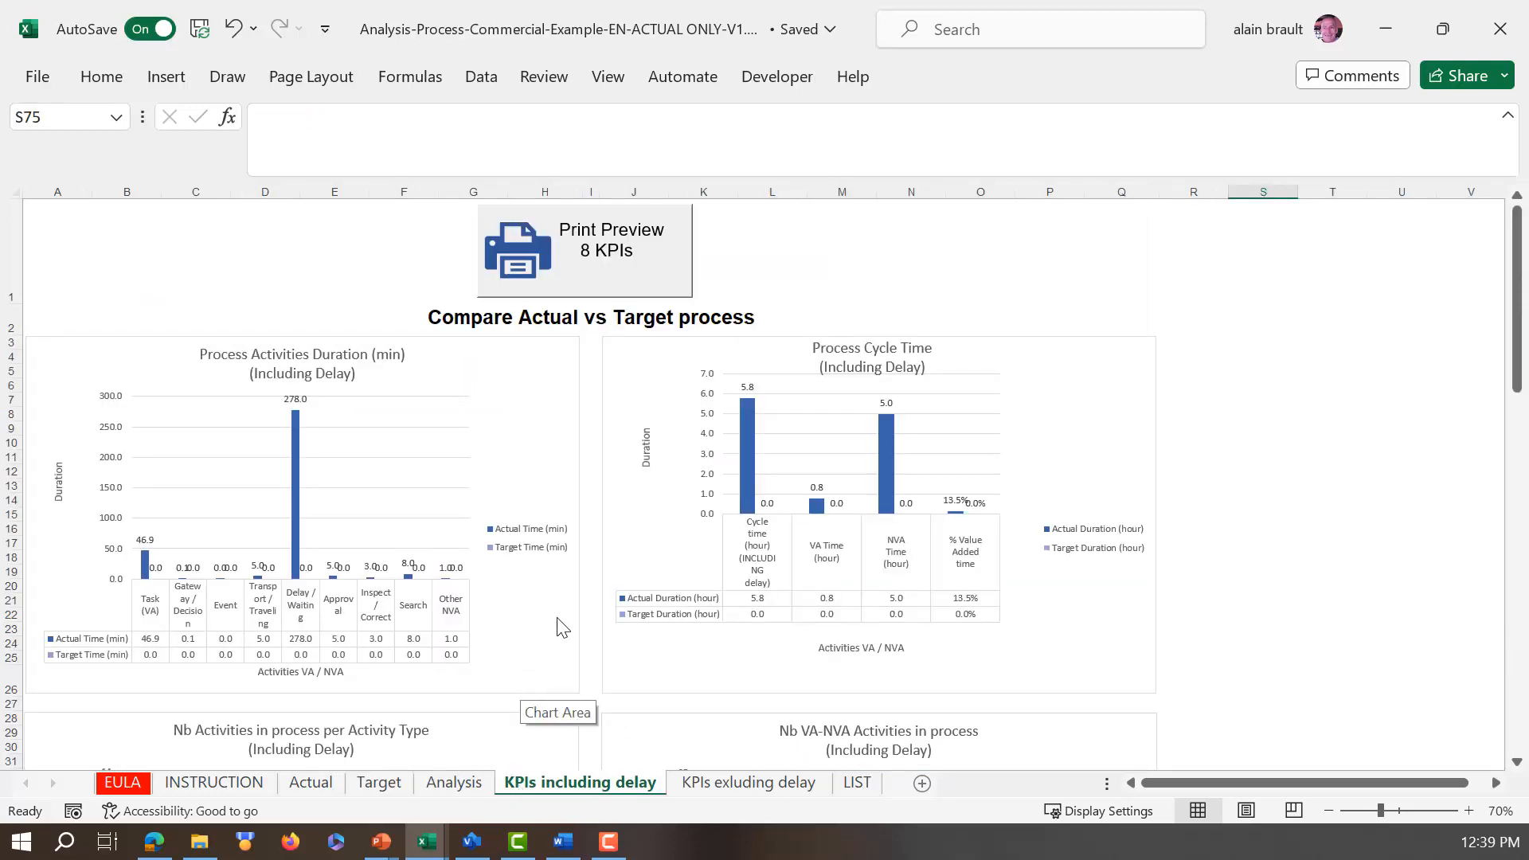
{"action": "scroll", "coordinate": [561, 619], "scroll_direction": "down", "scroll_amount": 1}
{"action": "scroll", "coordinate": [561, 619], "scroll_direction": "down", "scroll_amount": 3}
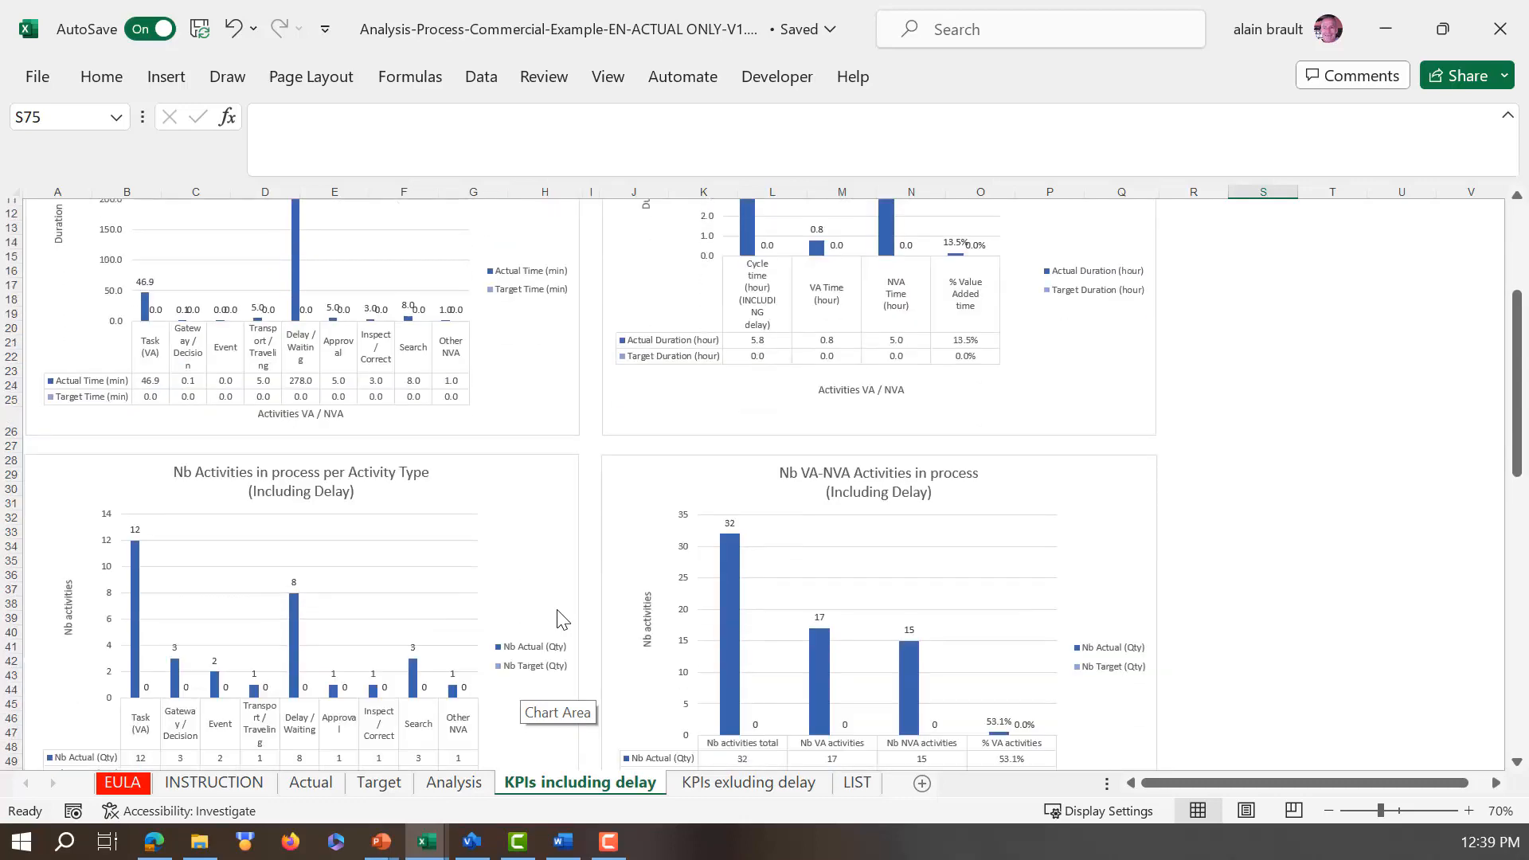
{"action": "scroll", "coordinate": [562, 621], "scroll_direction": "down", "scroll_amount": 5}
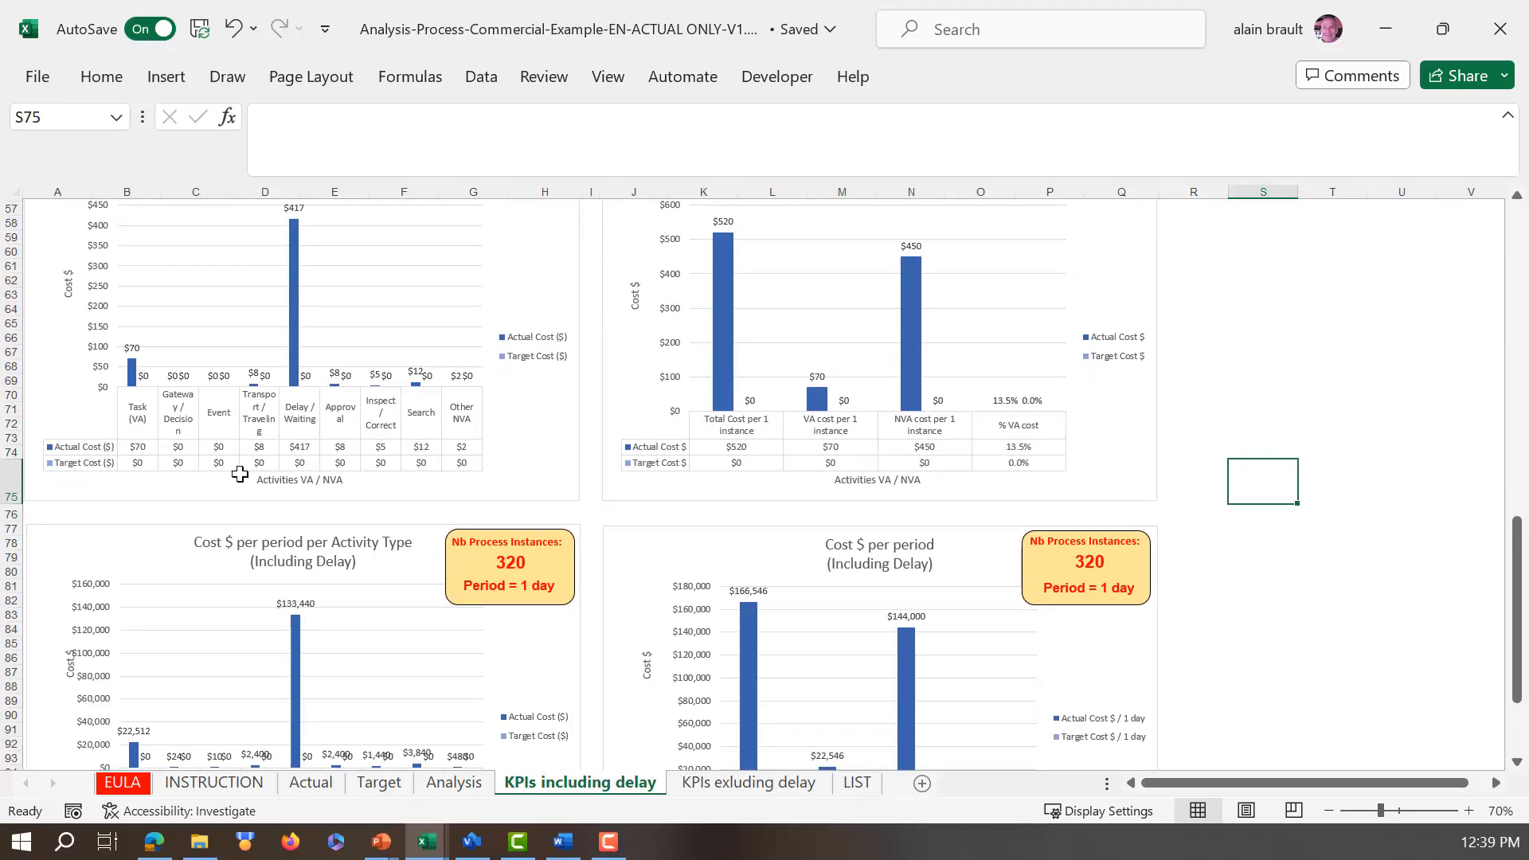
{"action": "scroll", "coordinate": [239, 472], "scroll_direction": "up", "scroll_amount": 4}
{"action": "scroll", "coordinate": [239, 450], "scroll_direction": "up", "scroll_amount": 5}
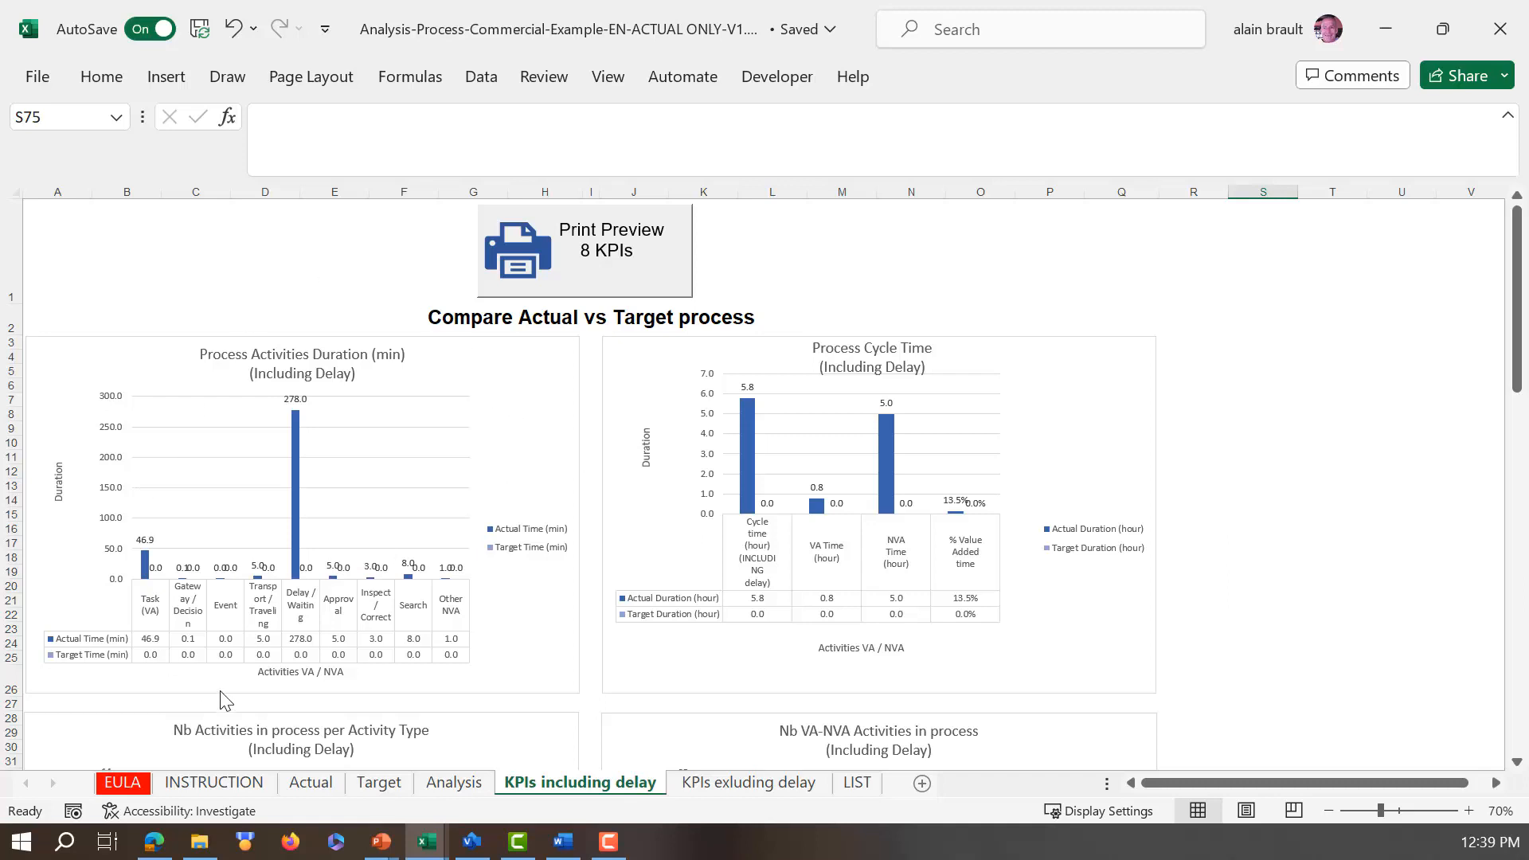
Step: View the charts that exclude delay and the lookup columns on the LIST sheet
{"action": "left_click", "coordinate": [744, 785]}
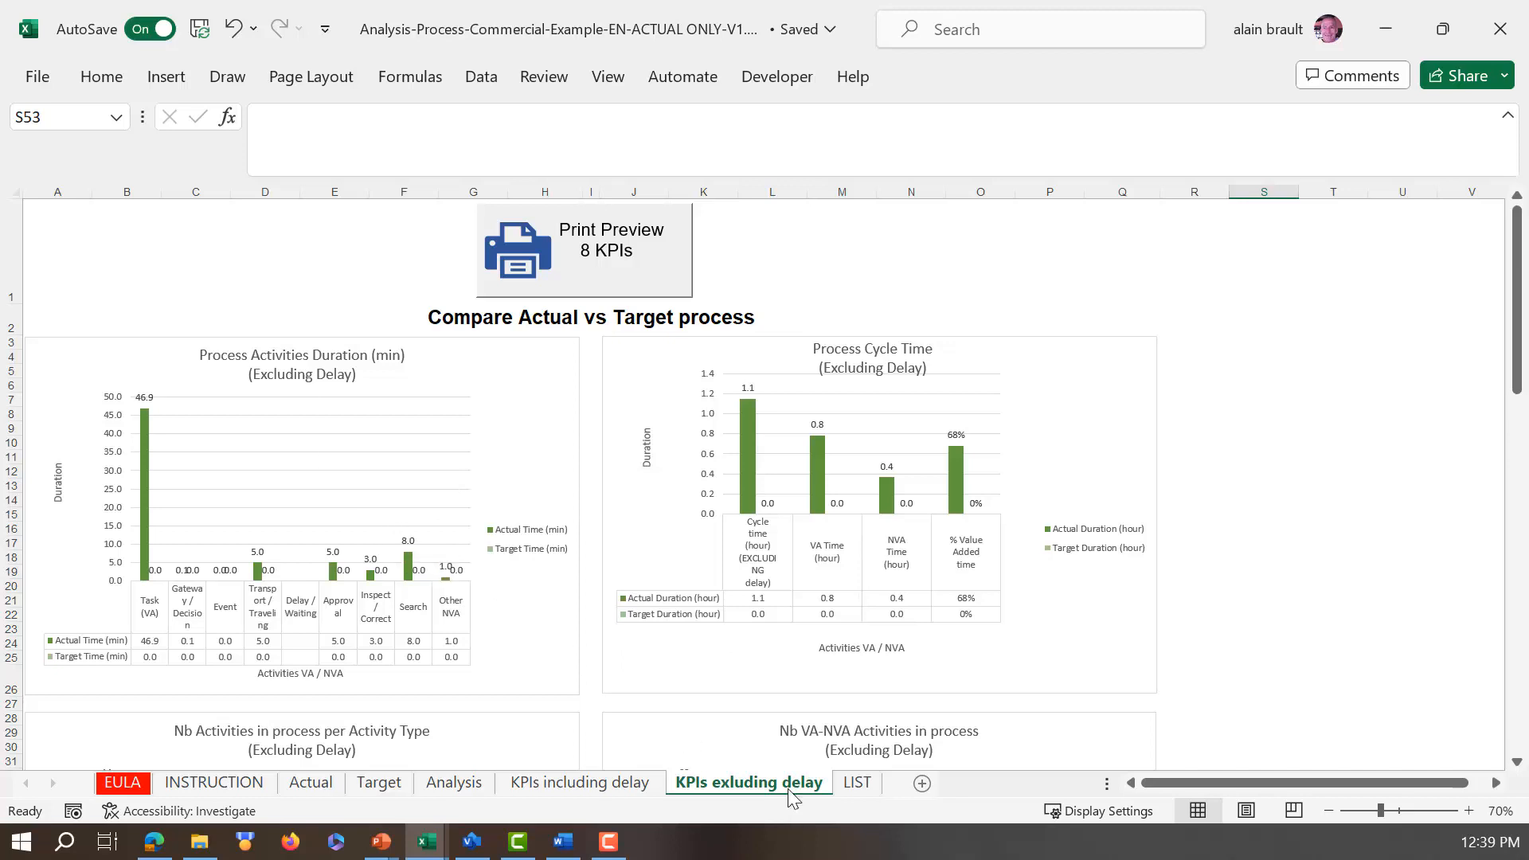
{"action": "left_click", "coordinate": [856, 784]}
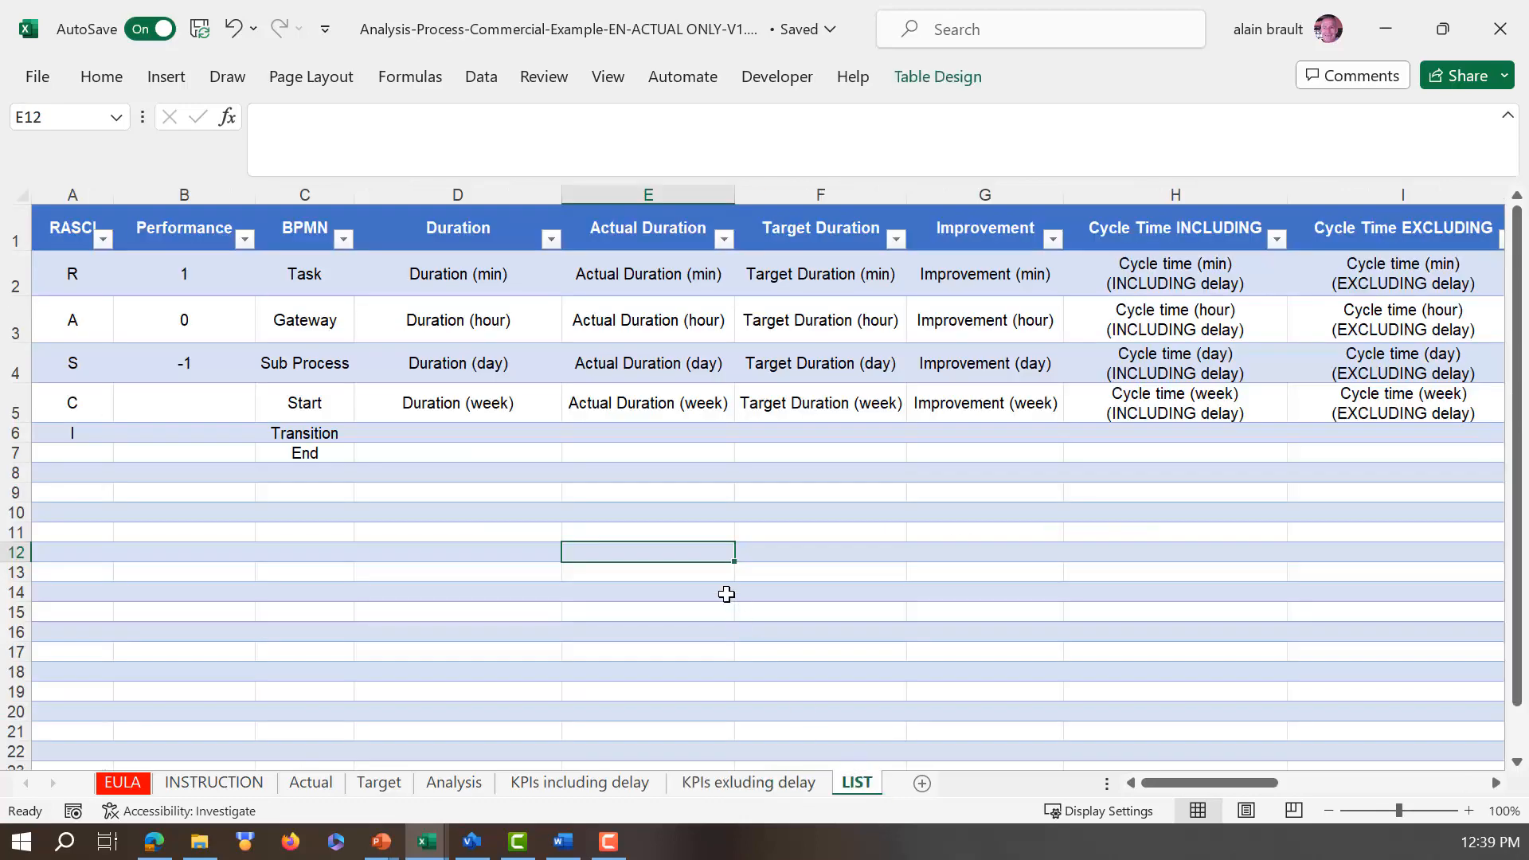
{"action": "left_click_drag", "start_coordinate": [1188, 782], "coordinate": [1096, 763]}
Step: Review the define and measure guidance on the INSTRUCTION sheet and switch to Visio to view the Actual sales process map
{"action": "left_click", "coordinate": [213, 782]}
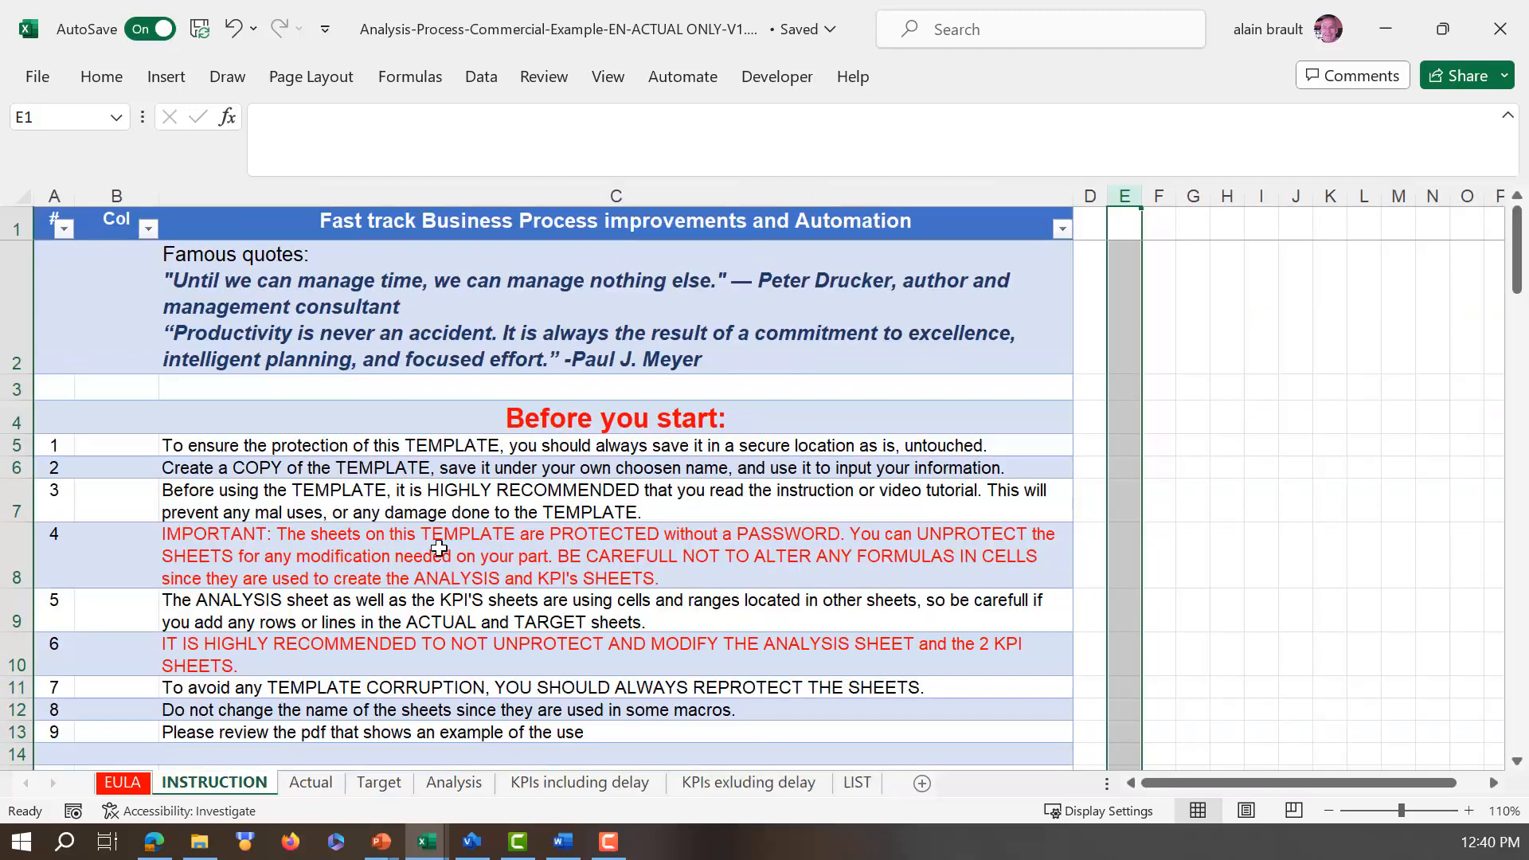
{"action": "scroll", "coordinate": [439, 548], "scroll_direction": "down", "scroll_amount": 5}
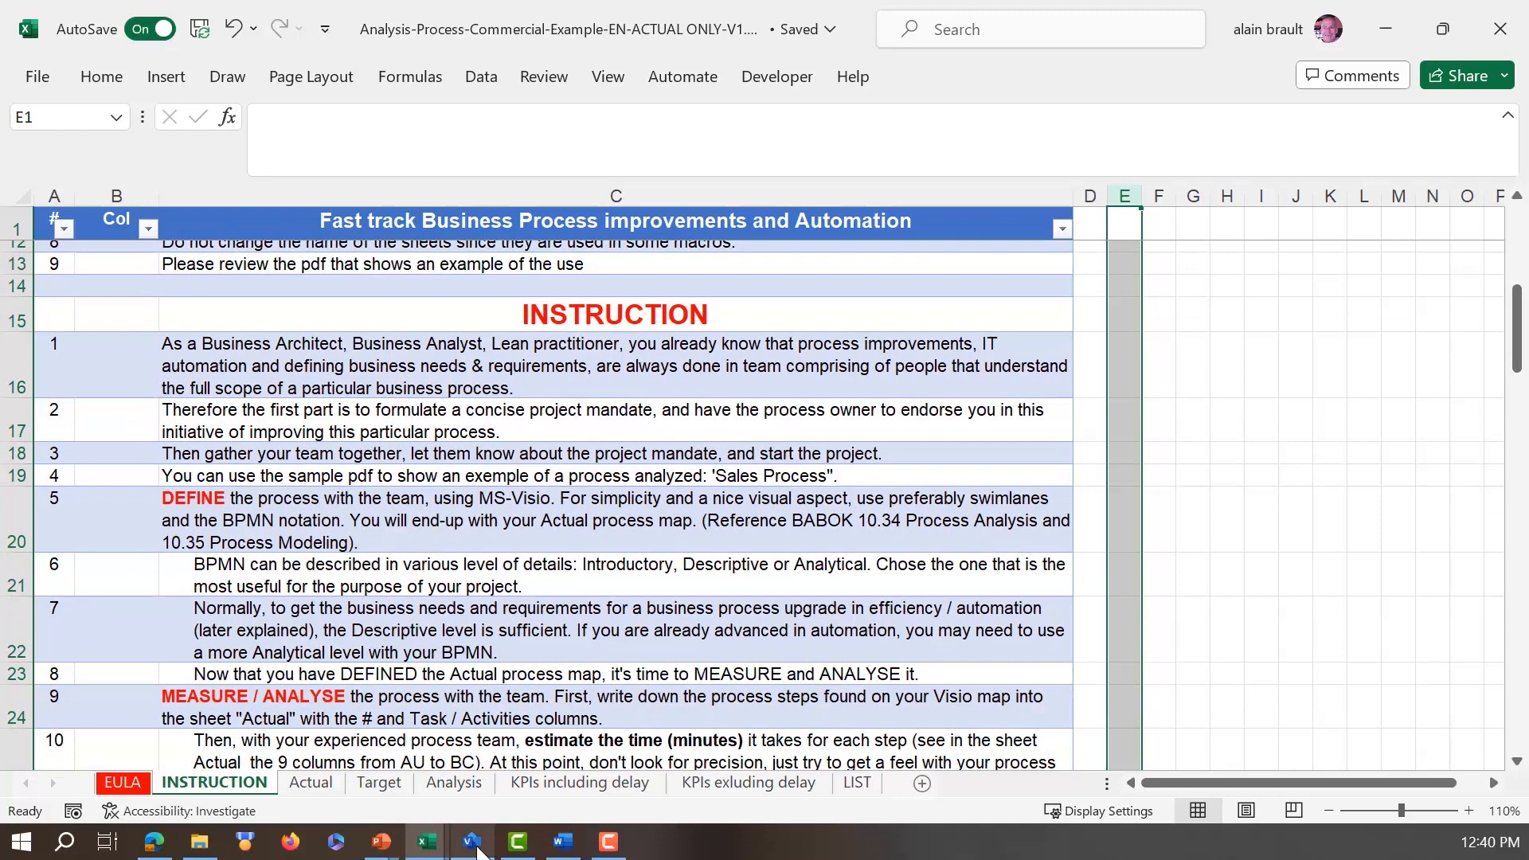
{"action": "mouse_move", "coordinate": [476, 849]}
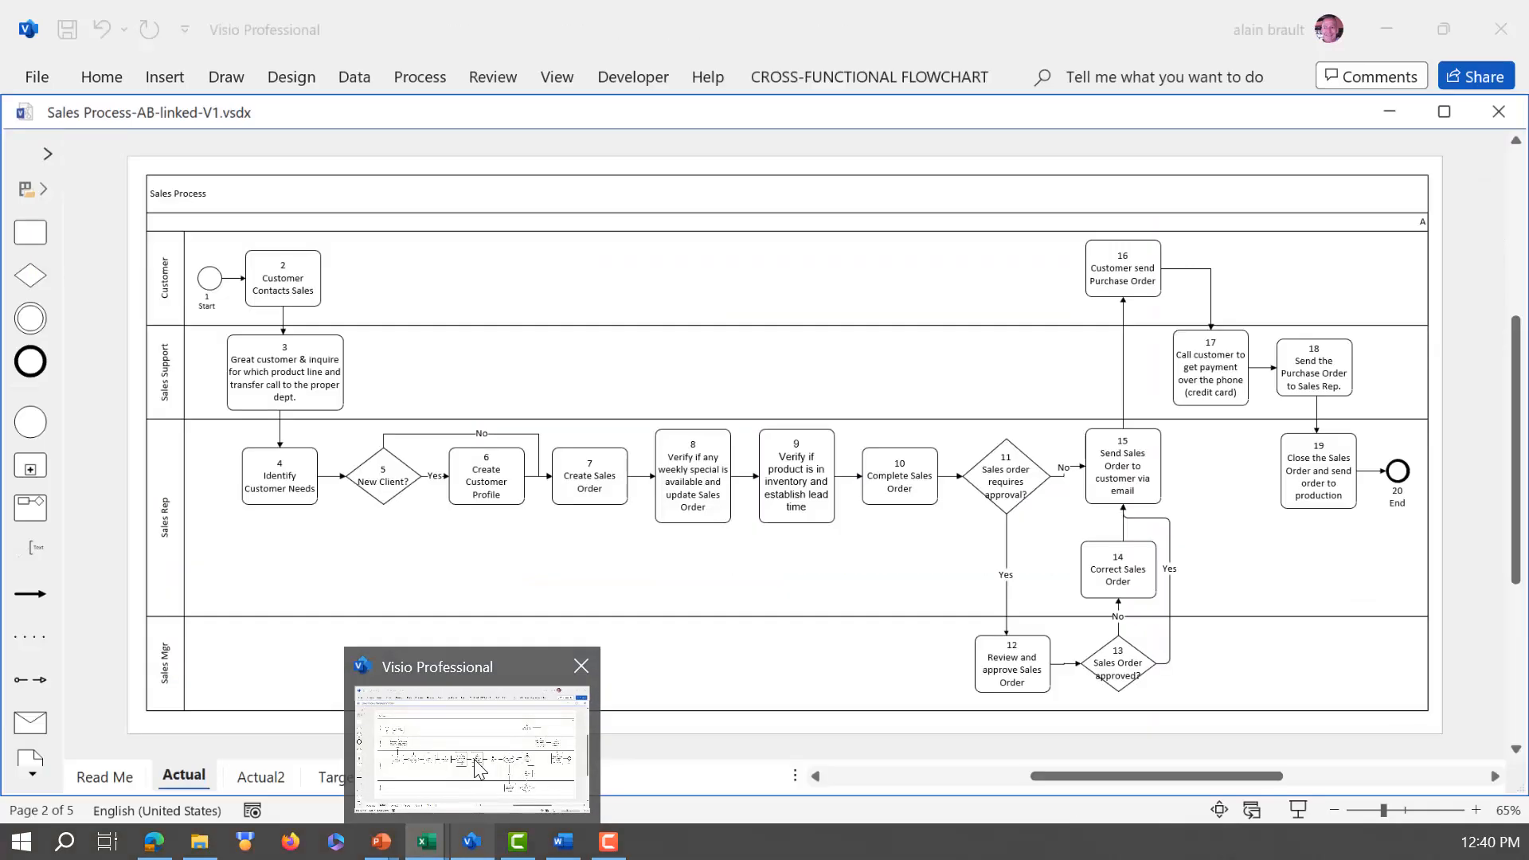
{"action": "left_click", "coordinate": [476, 761]}
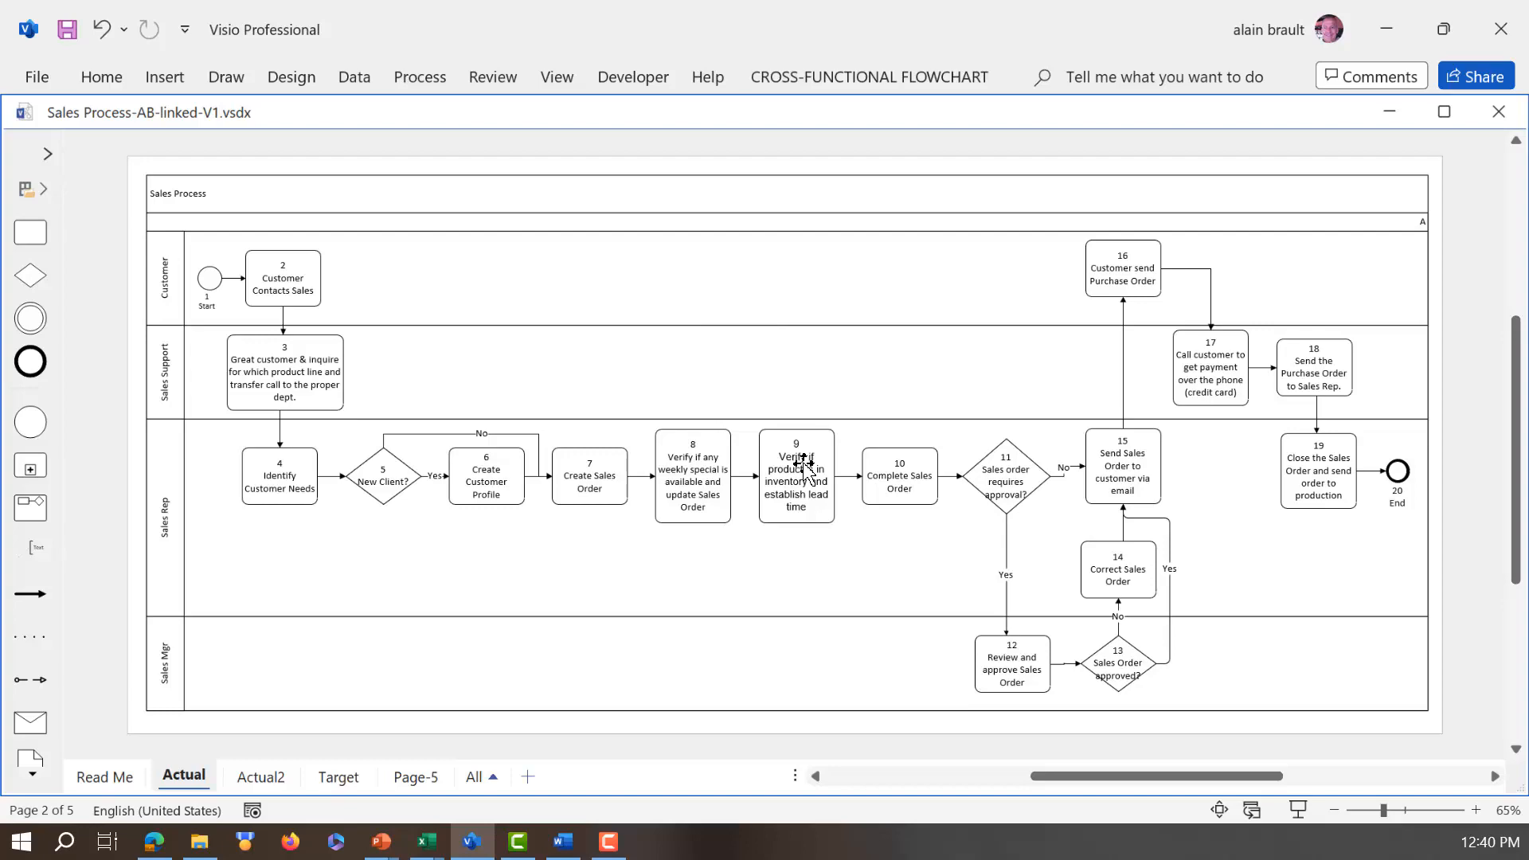
Step: Return to the Excel workbook and expand the Time column group AT to BD on the Actual sheet
{"action": "left_click", "coordinate": [427, 841]}
{"action": "left_click", "coordinate": [371, 784]}
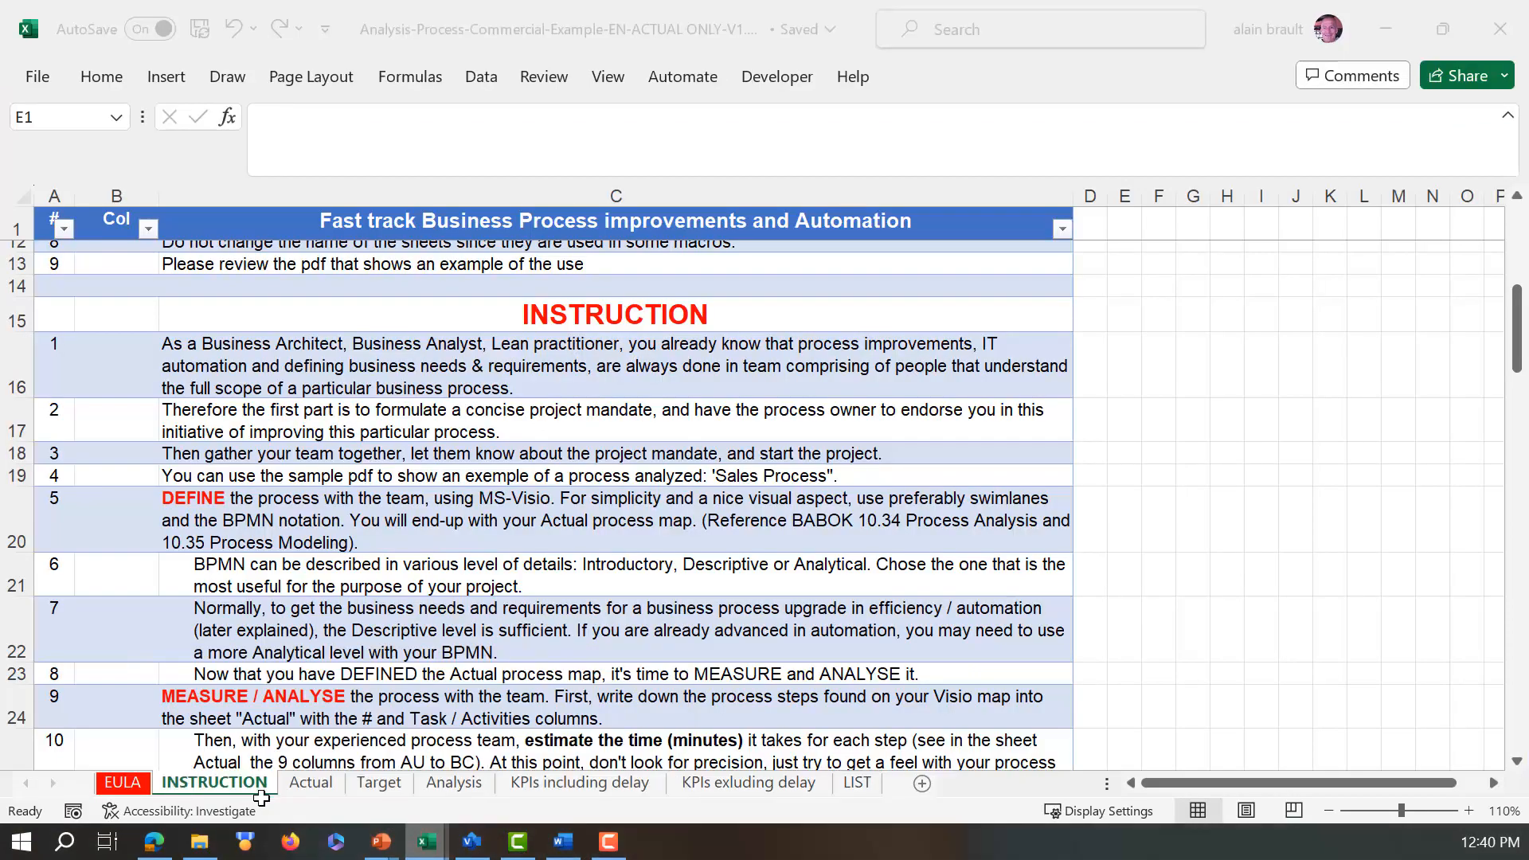
{"action": "left_click", "coordinate": [318, 787]}
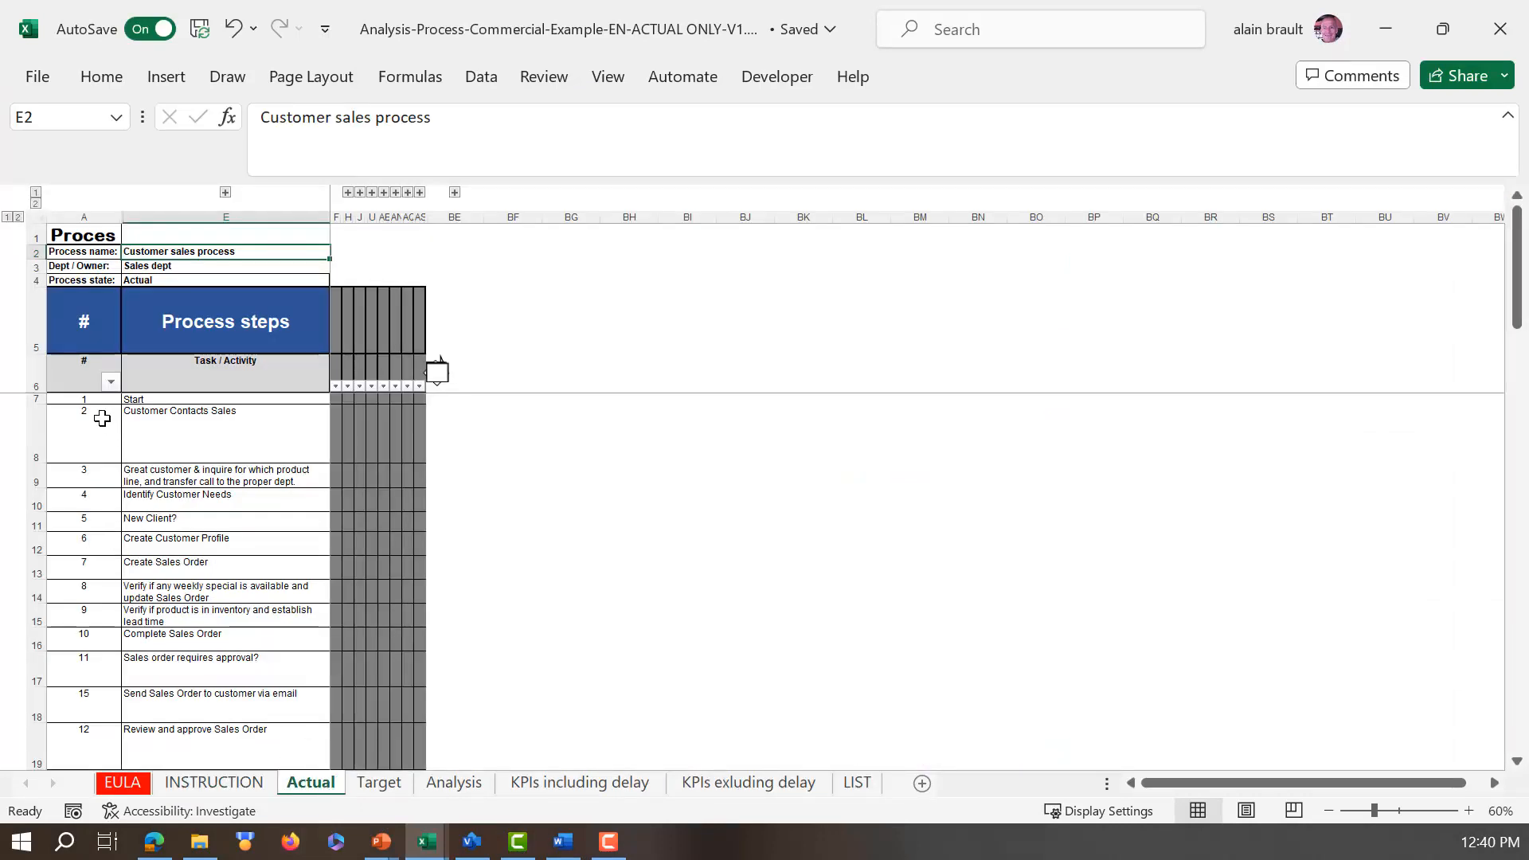
{"action": "scroll", "coordinate": [102, 419], "scroll_direction": "down", "scroll_amount": 2}
{"action": "scroll", "coordinate": [102, 420], "scroll_direction": "up", "scroll_amount": 2}
{"action": "left_click", "coordinate": [455, 193]}
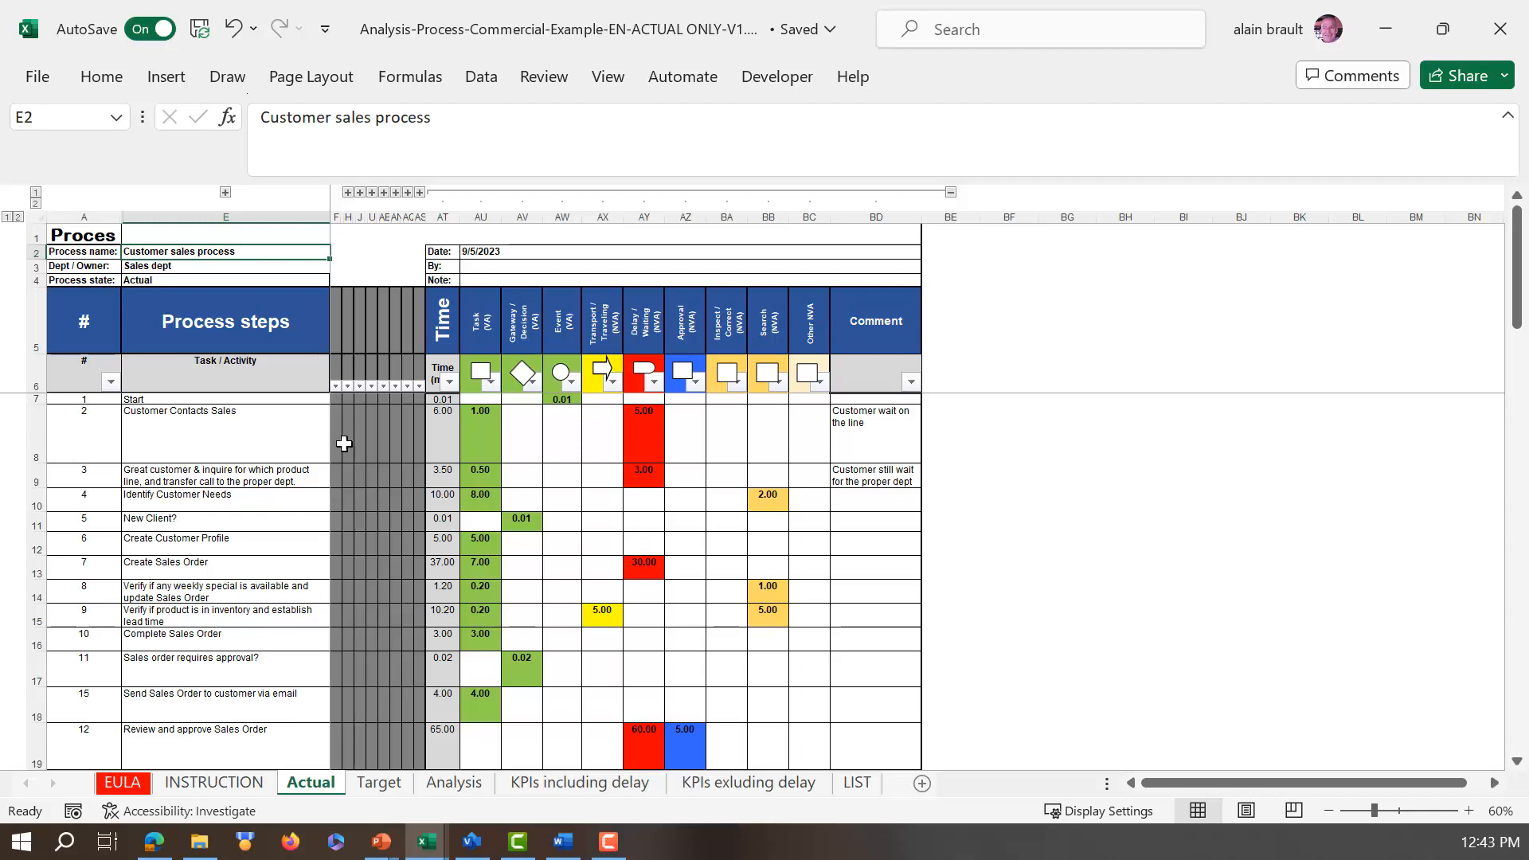
Step: Examine the task and delay times of the Customer Contacts Sales step and the two process steps below it
{"action": "left_click", "coordinate": [213, 430]}
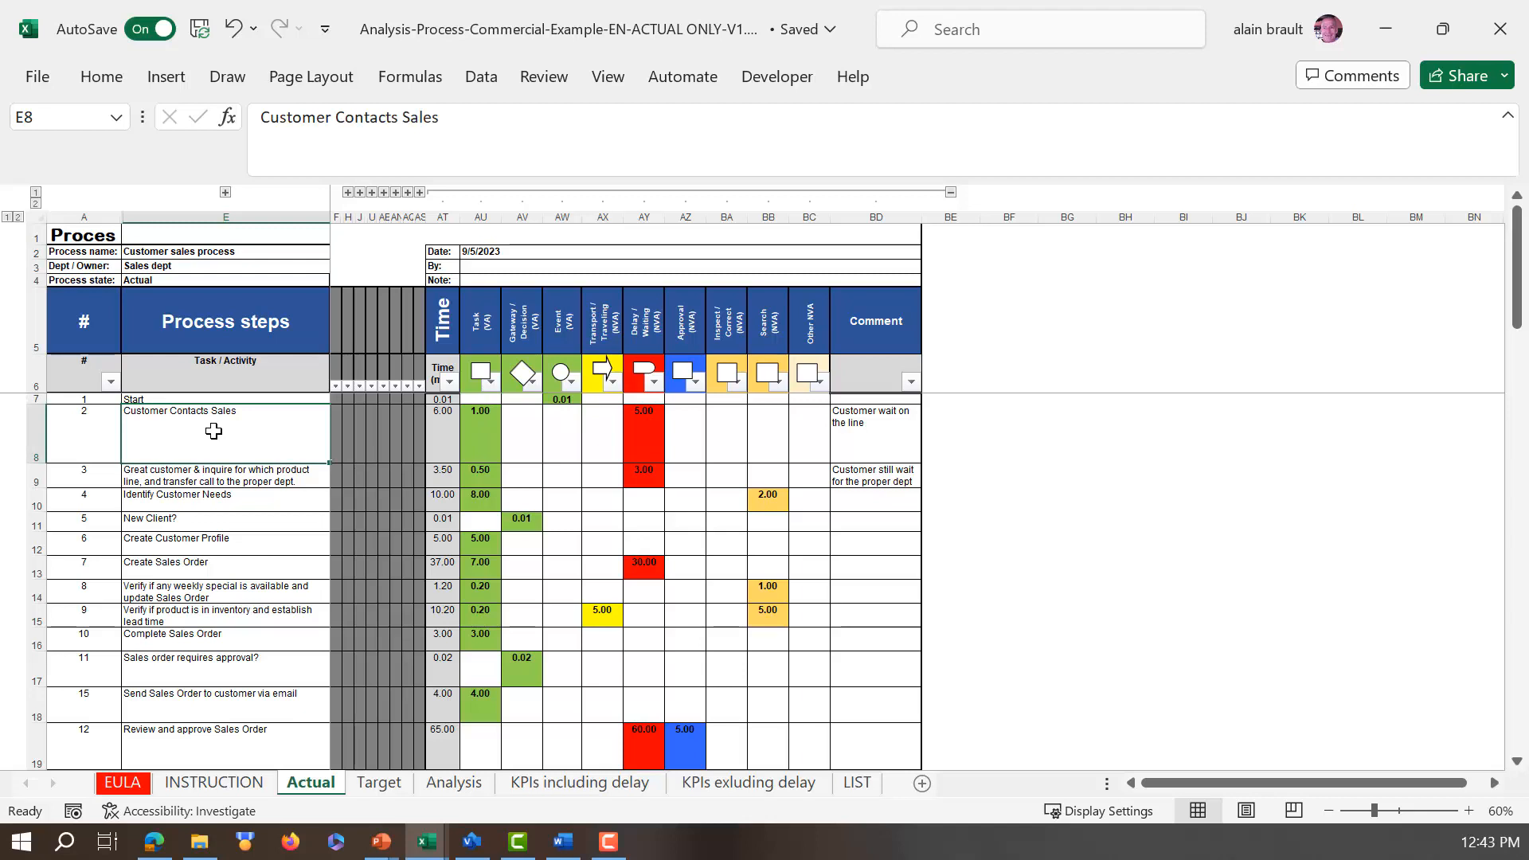
{"action": "left_click", "coordinate": [488, 436]}
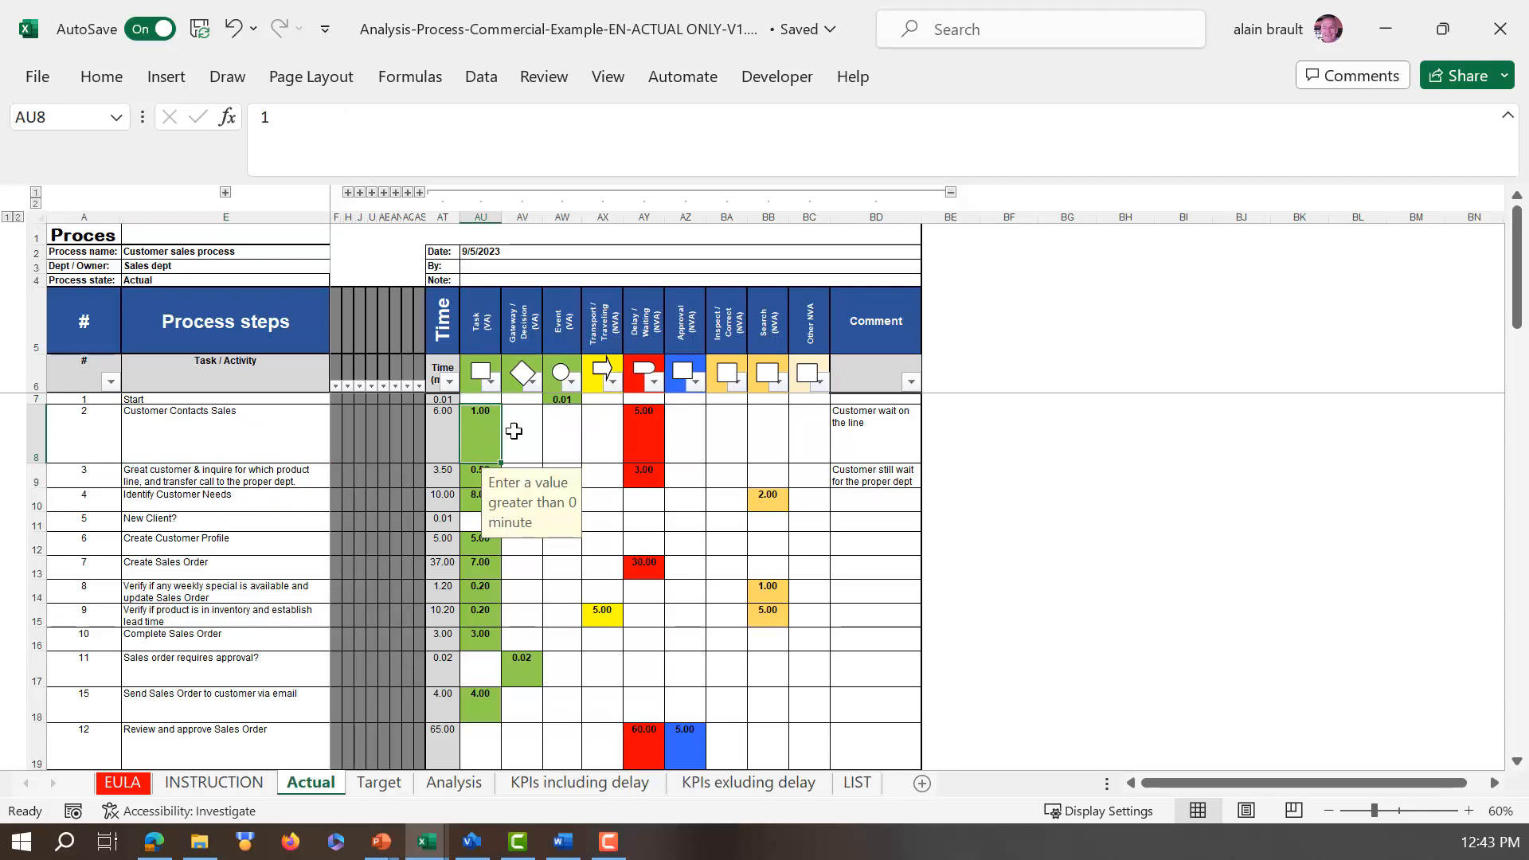
{"action": "left_click", "coordinate": [636, 425]}
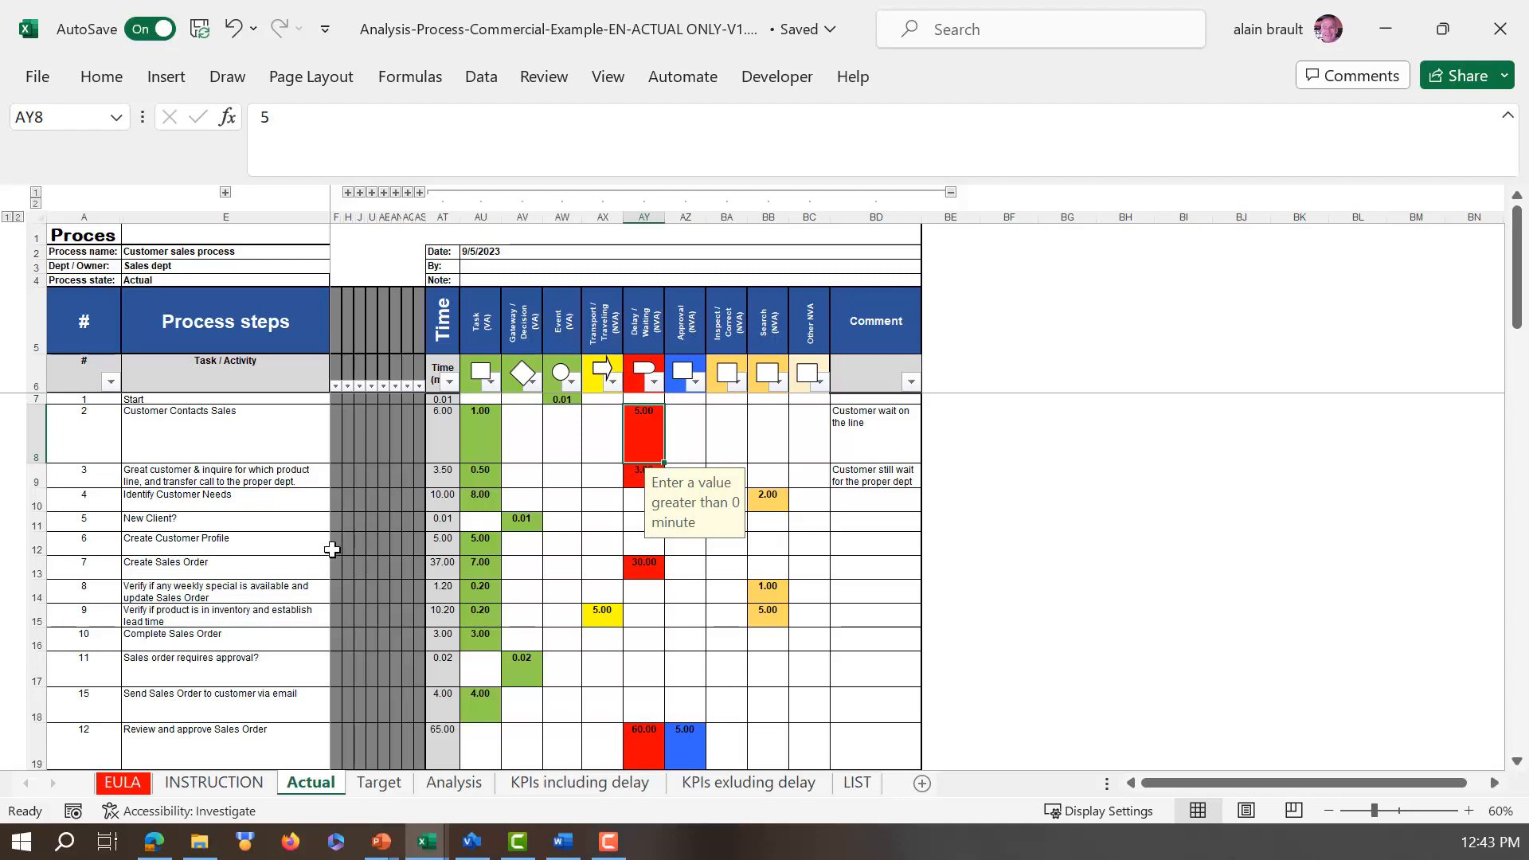
{"action": "left_click", "coordinate": [295, 481]}
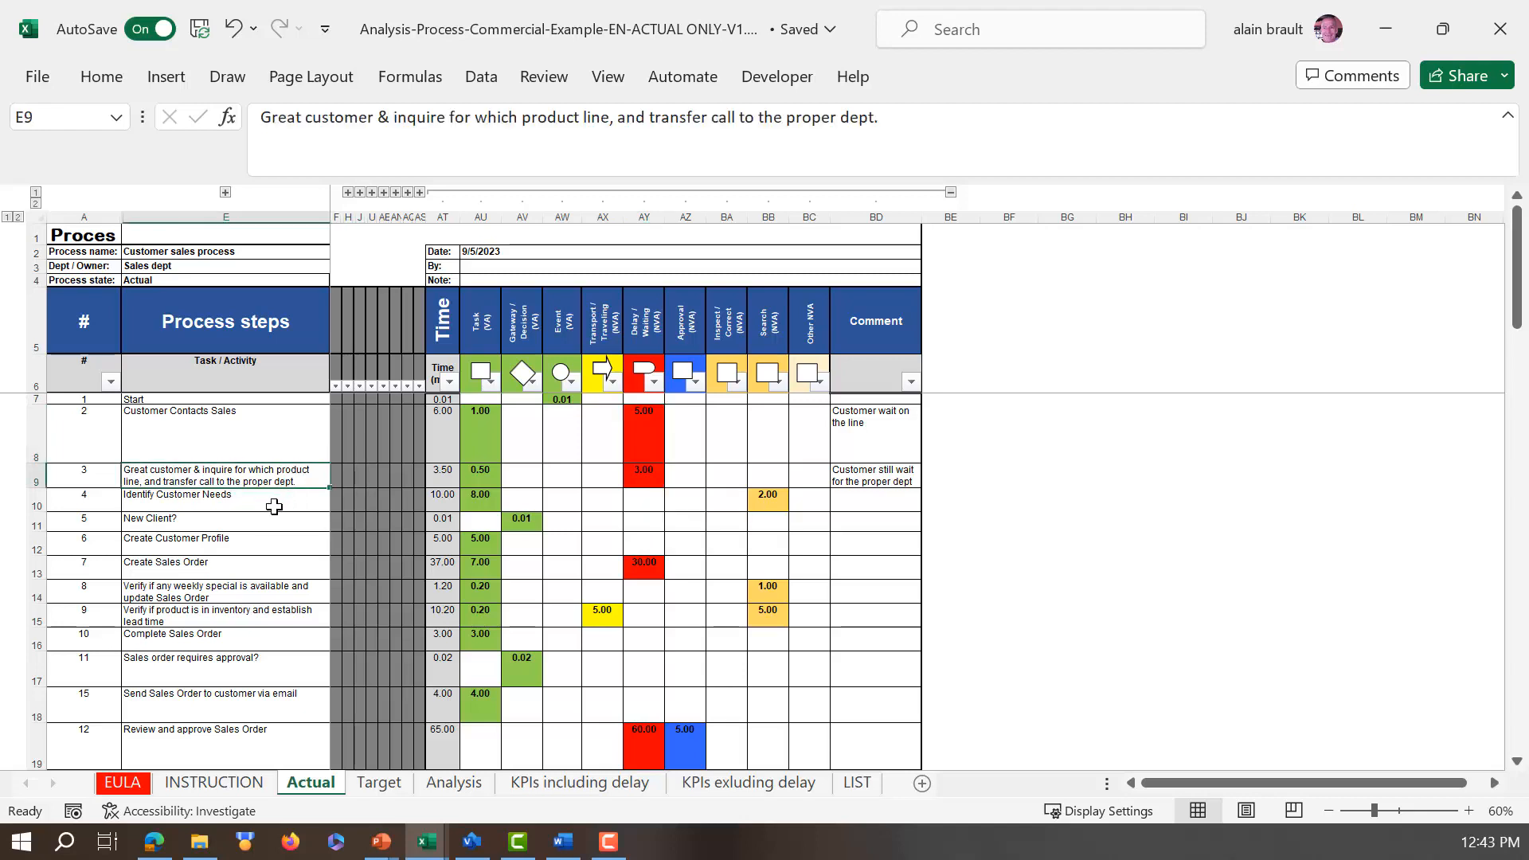
{"action": "left_click", "coordinate": [273, 507]}
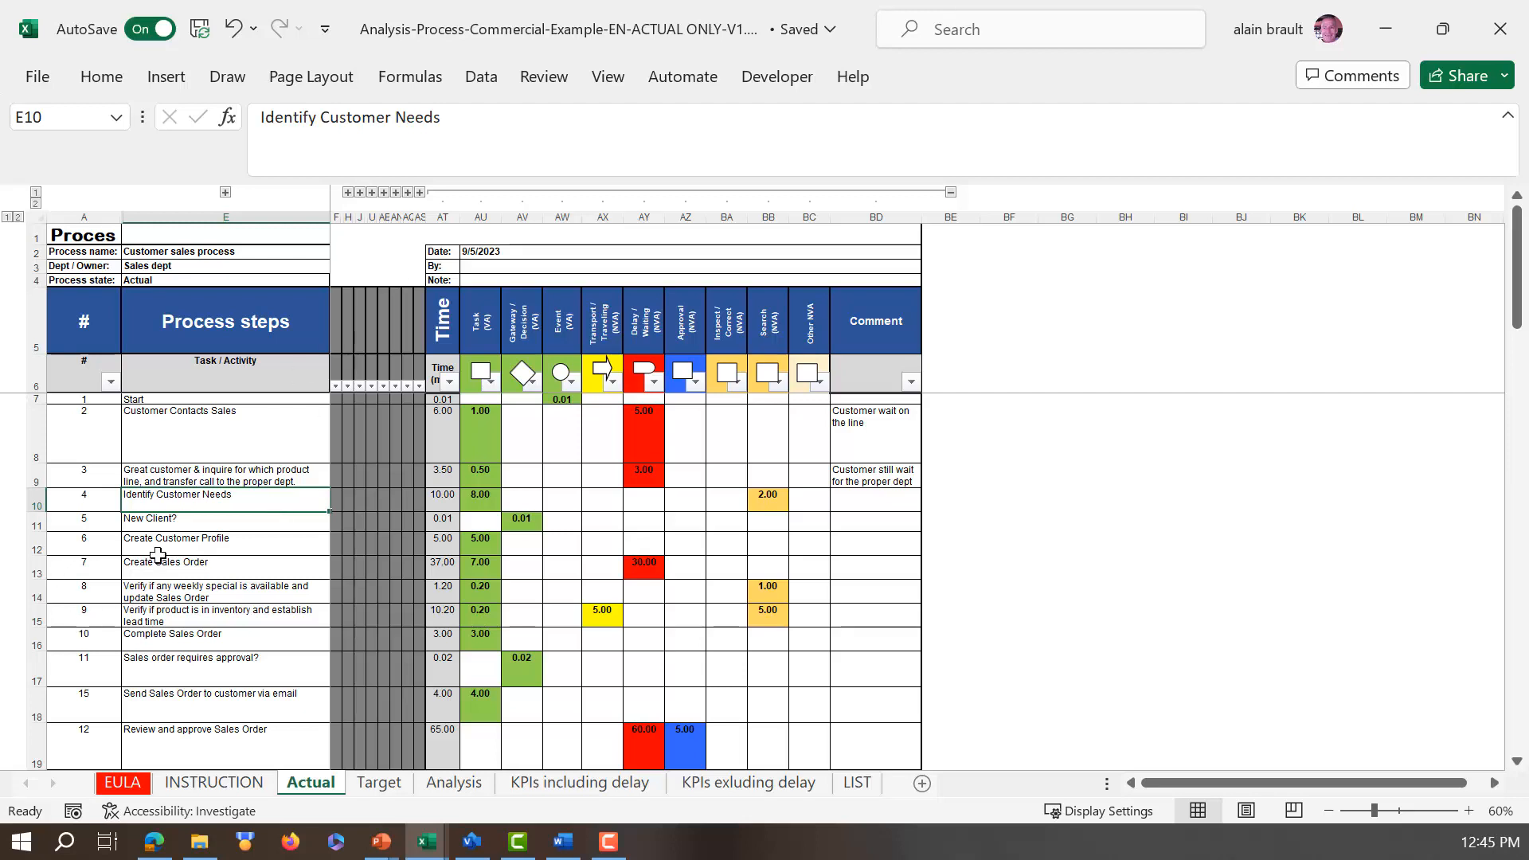
Step: Examine the task and gateway time cells of the Create Sales Order step on the Actual sheet
{"action": "left_click", "coordinate": [198, 570]}
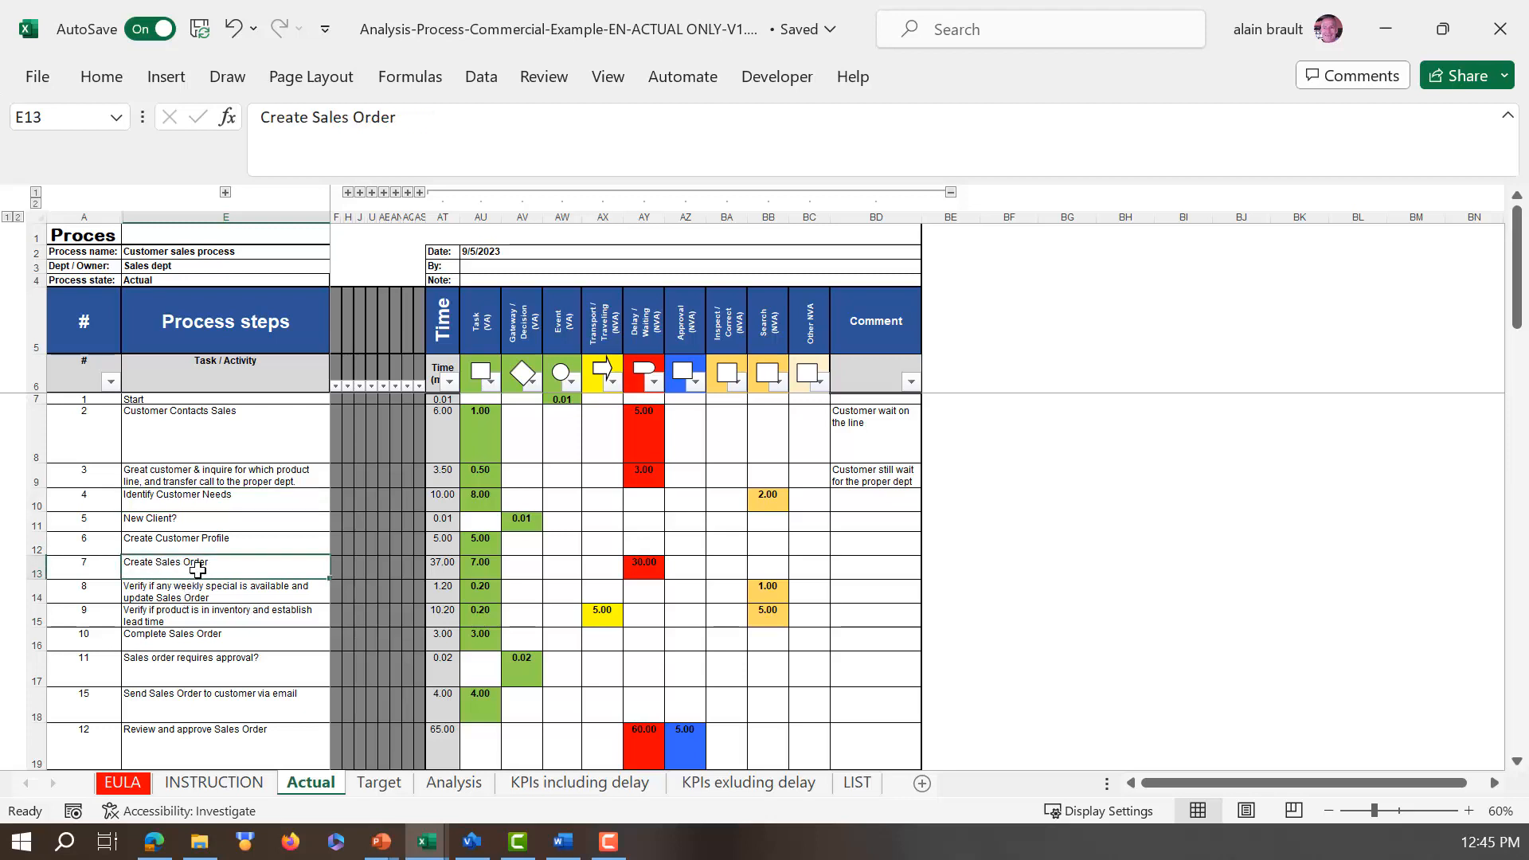
{"action": "left_click", "coordinate": [499, 568]}
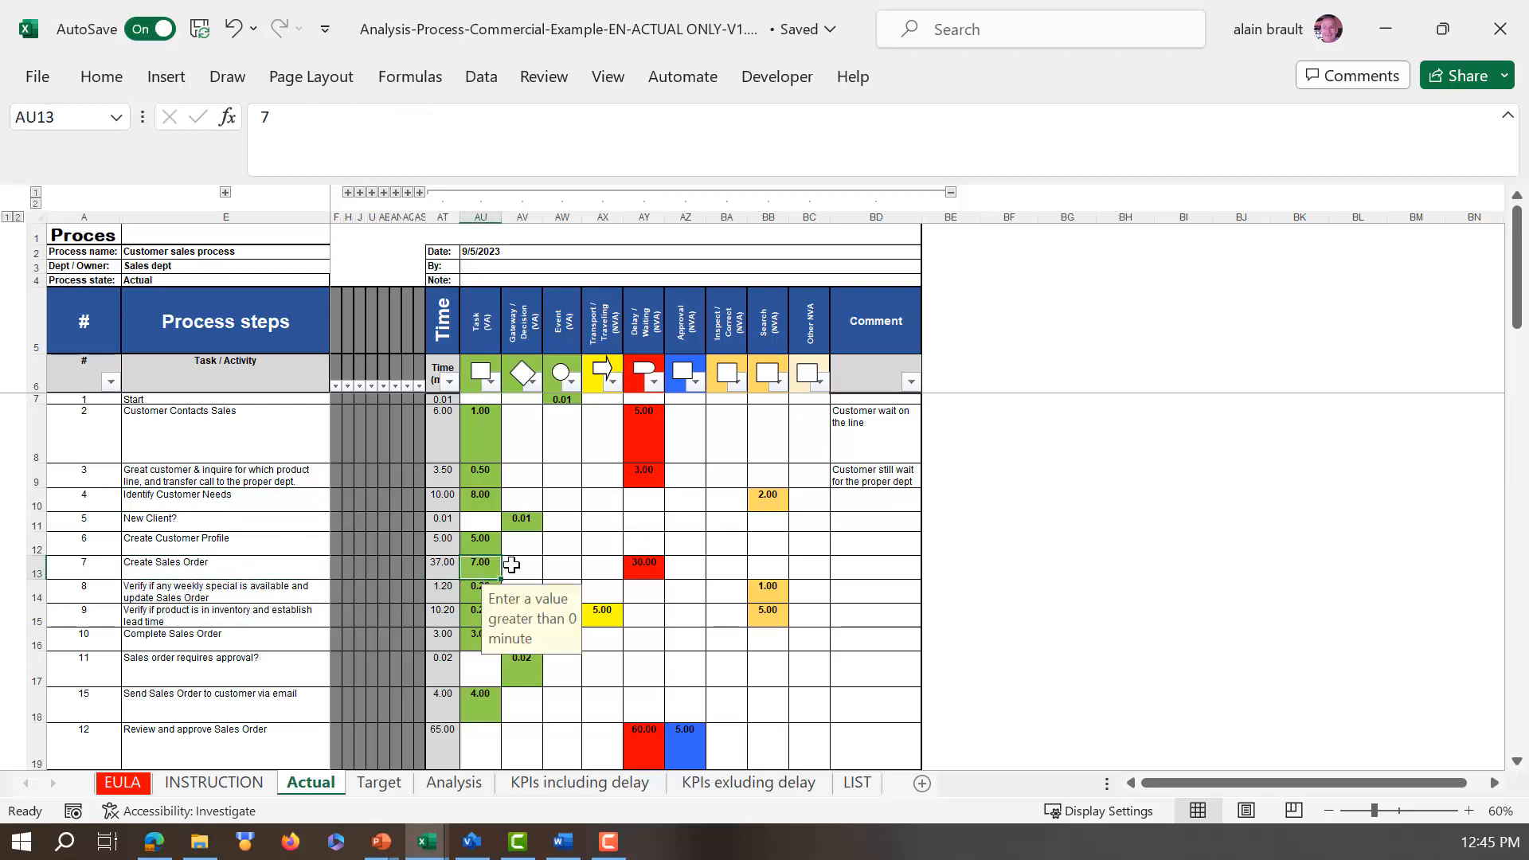
{"action": "left_click", "coordinate": [523, 566]}
Step: Review the times of the remaining process steps and the duration and activity totals at the end of the Actual sheet
{"action": "scroll", "coordinate": [574, 586], "scroll_direction": "down", "scroll_amount": 4}
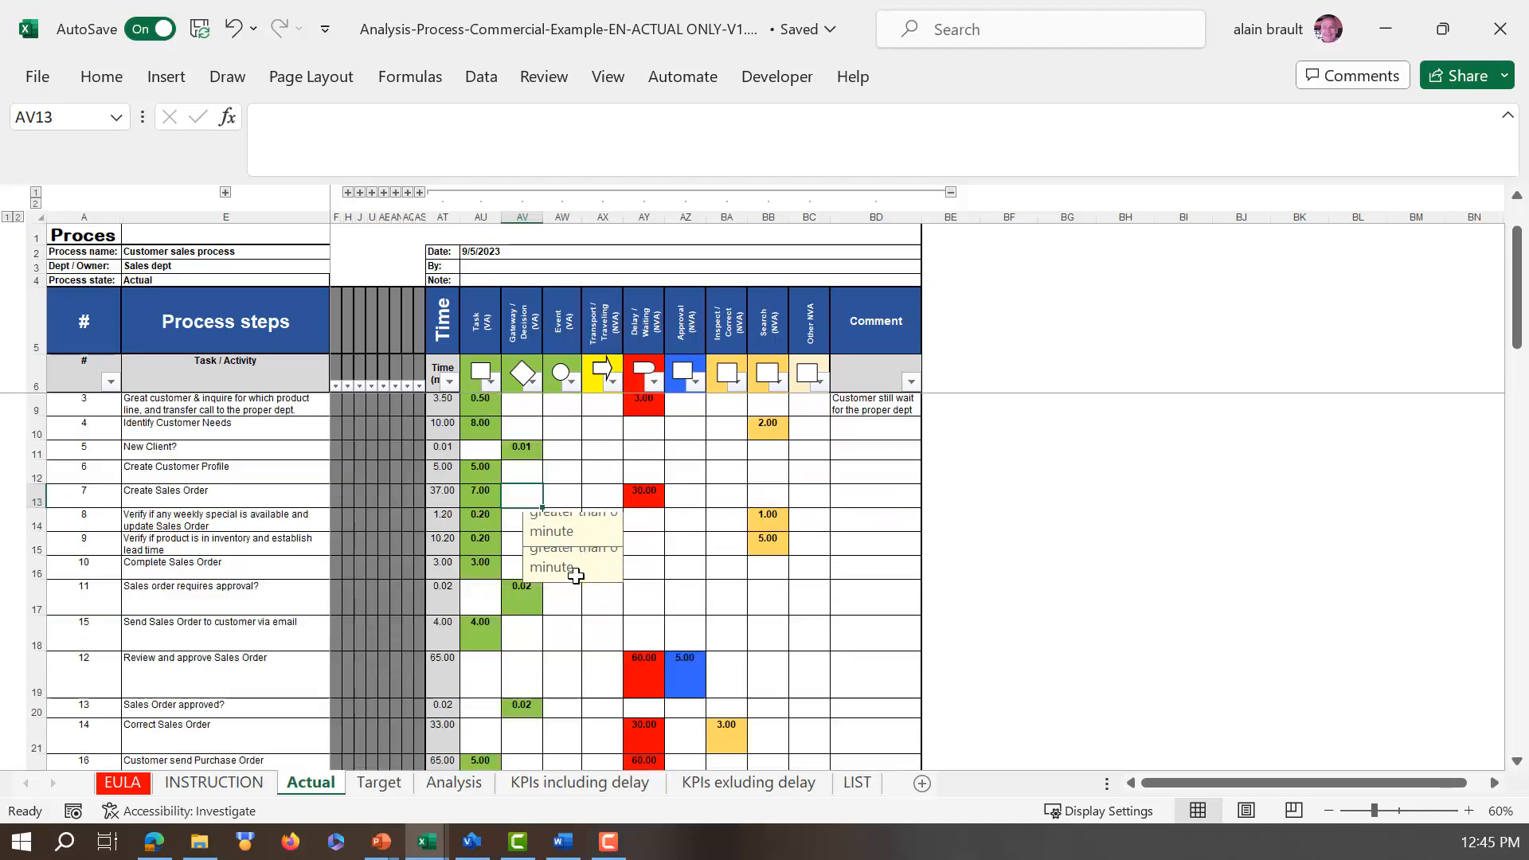
{"action": "scroll", "coordinate": [587, 573], "scroll_direction": "down", "scroll_amount": 12}
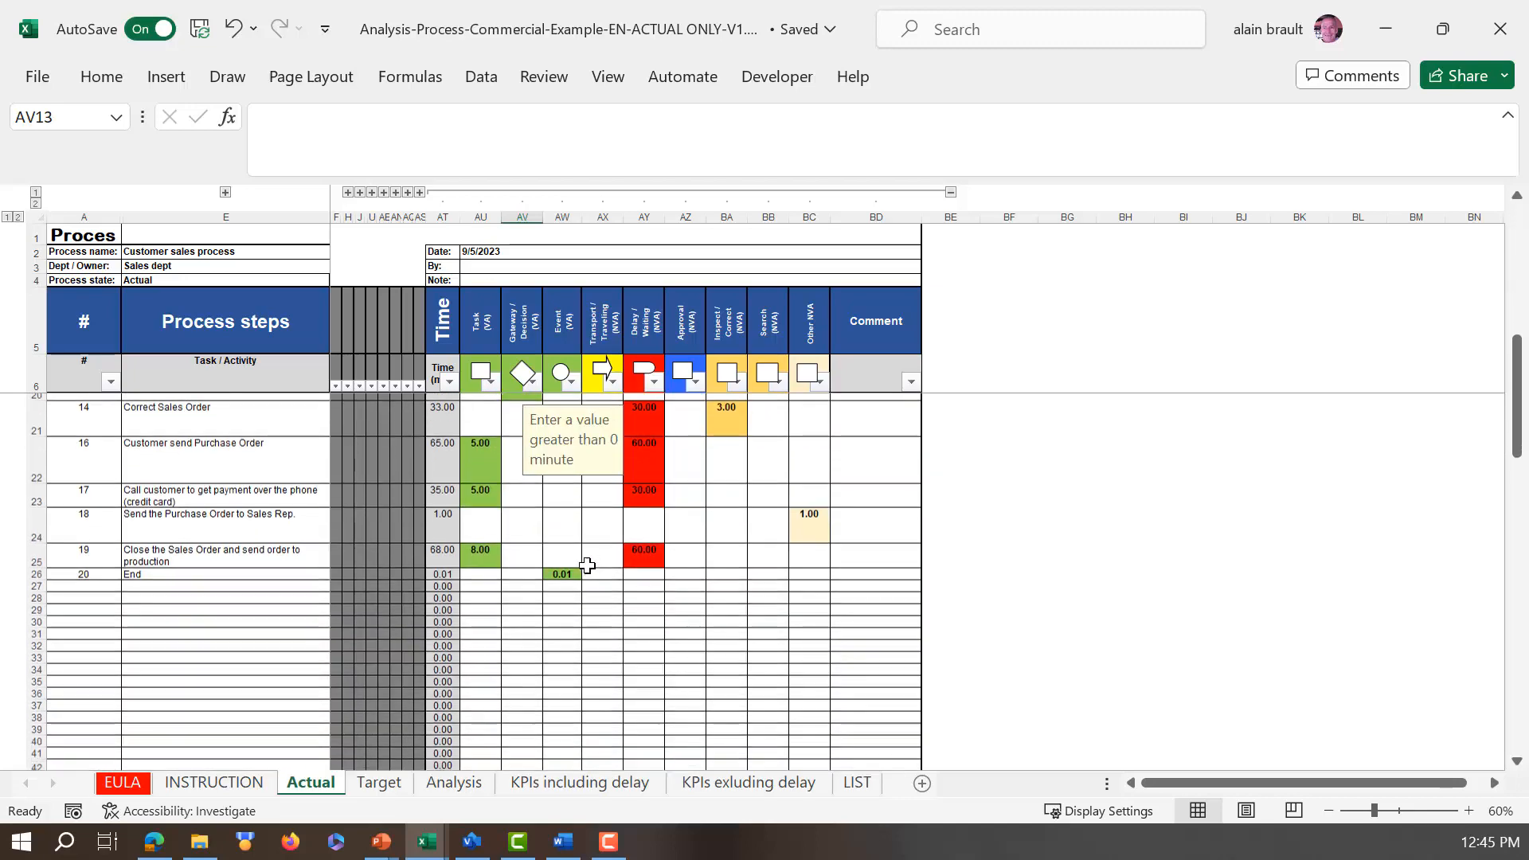
{"action": "scroll", "coordinate": [587, 553], "scroll_direction": "down", "scroll_amount": 13}
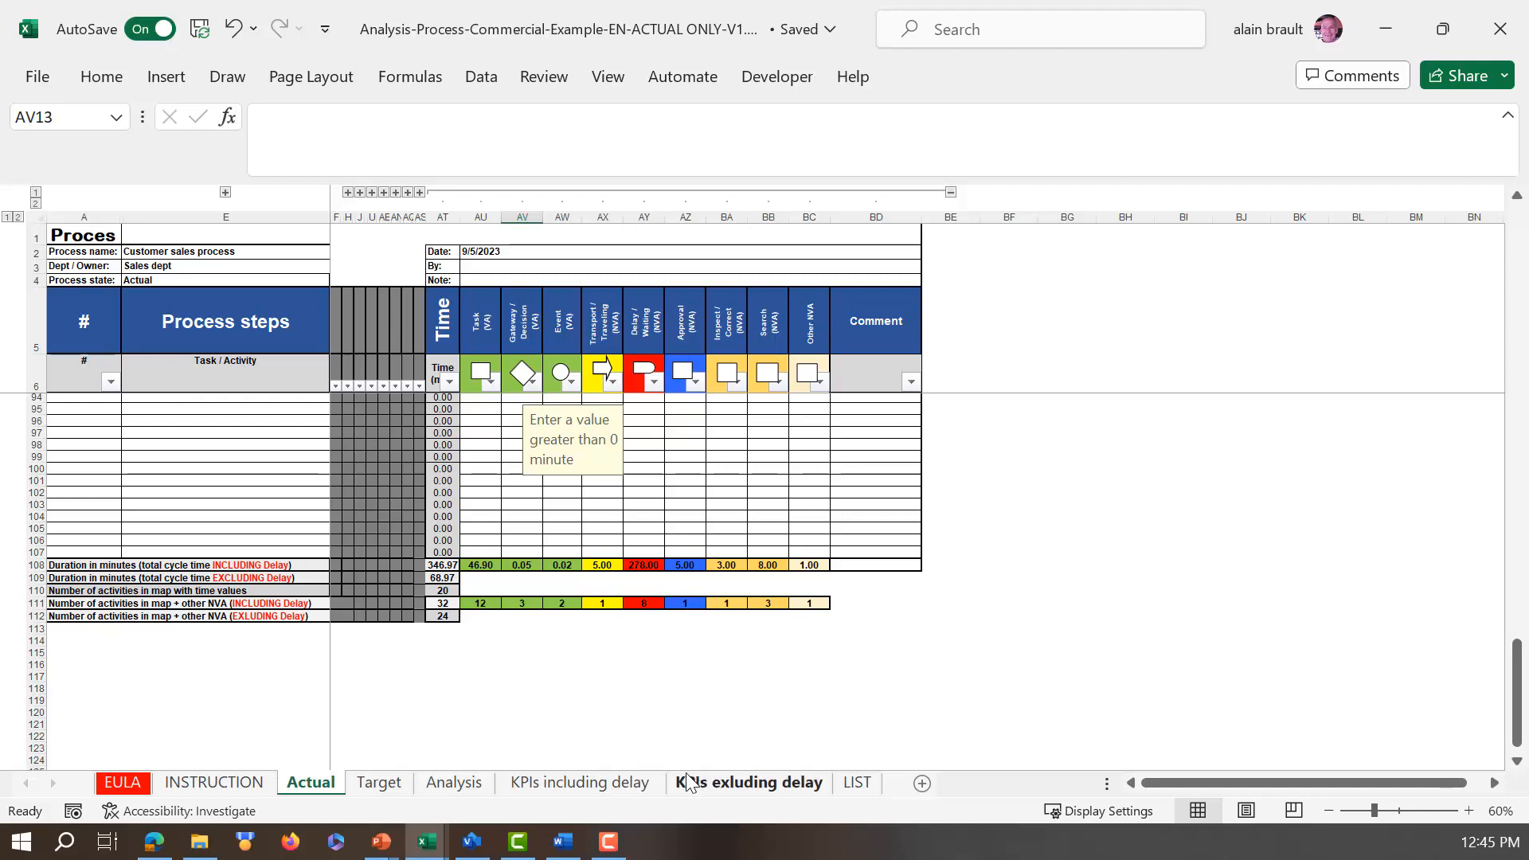
{"action": "scroll", "coordinate": [283, 669], "scroll_direction": "up", "scroll_amount": 17}
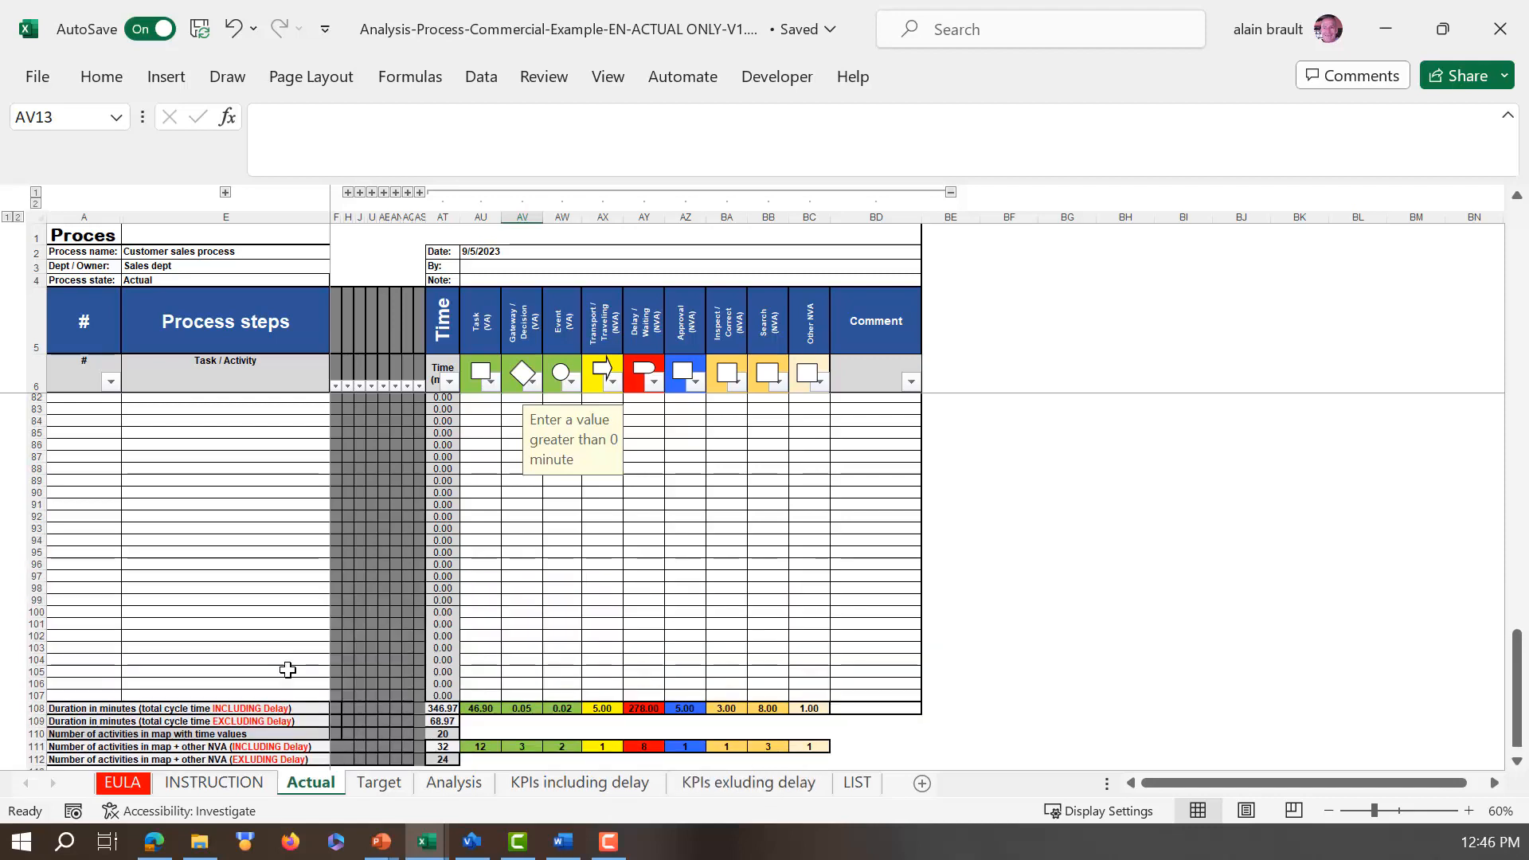
{"action": "scroll", "coordinate": [287, 655], "scroll_direction": "up", "scroll_amount": 12}
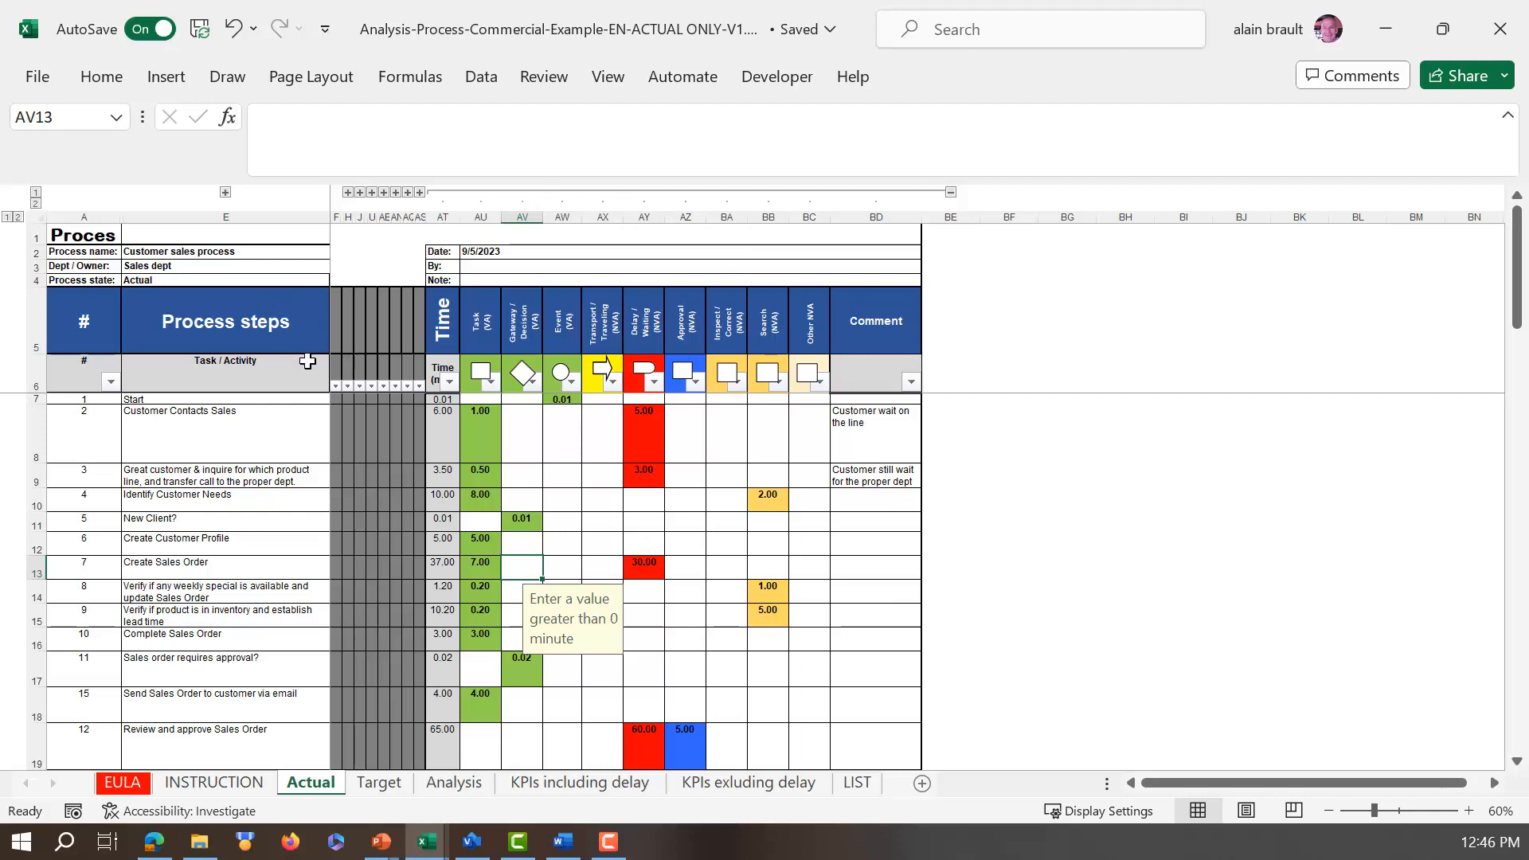
Step: Expand the BPMN column and all other grouped columns on the Actual sheet
{"action": "left_click", "coordinate": [347, 193]}
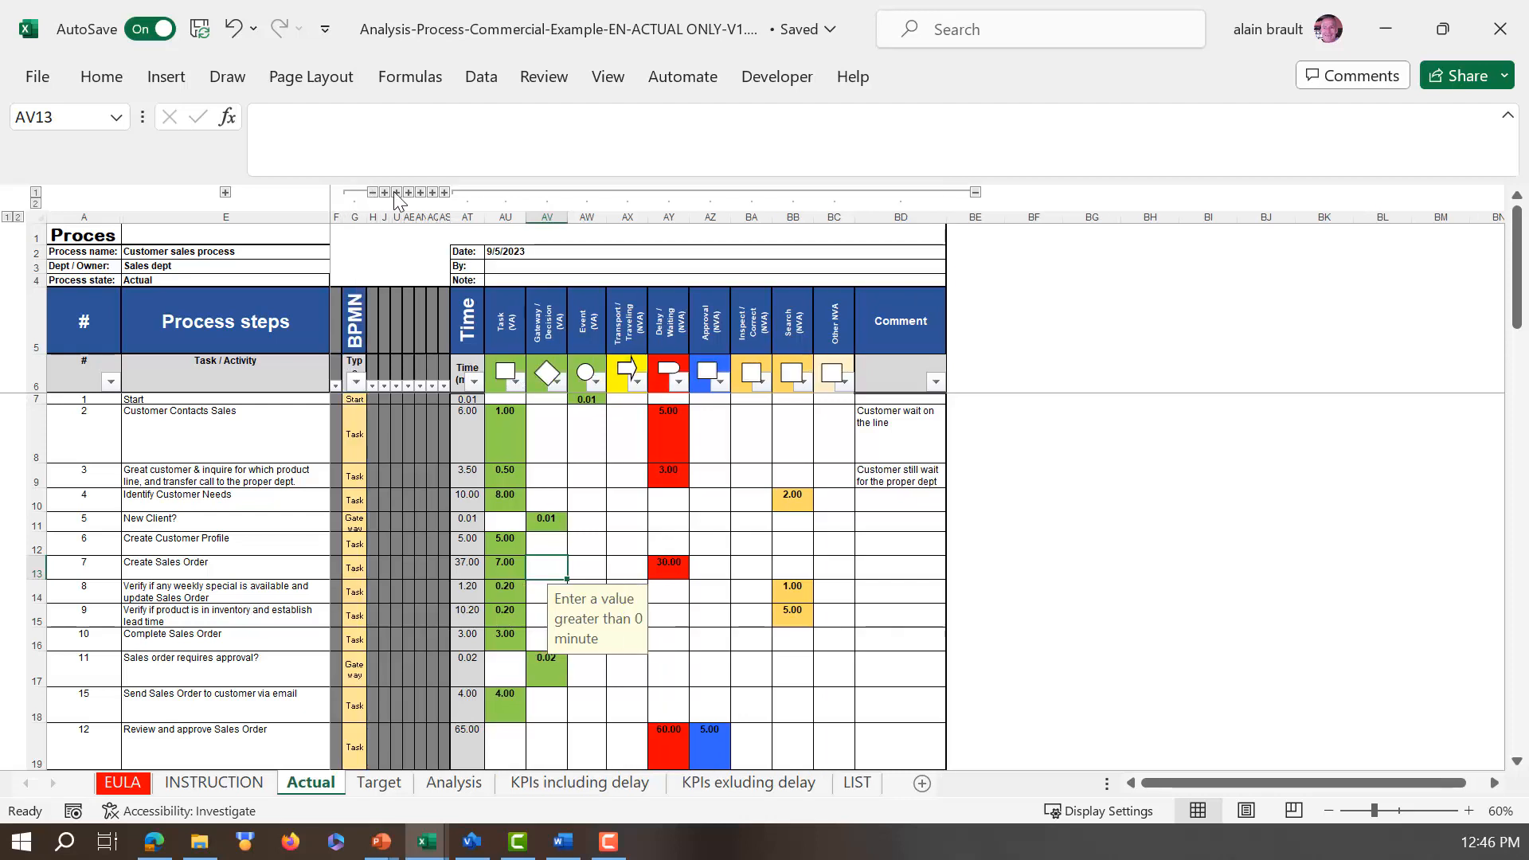
{"action": "left_click", "coordinate": [35, 204]}
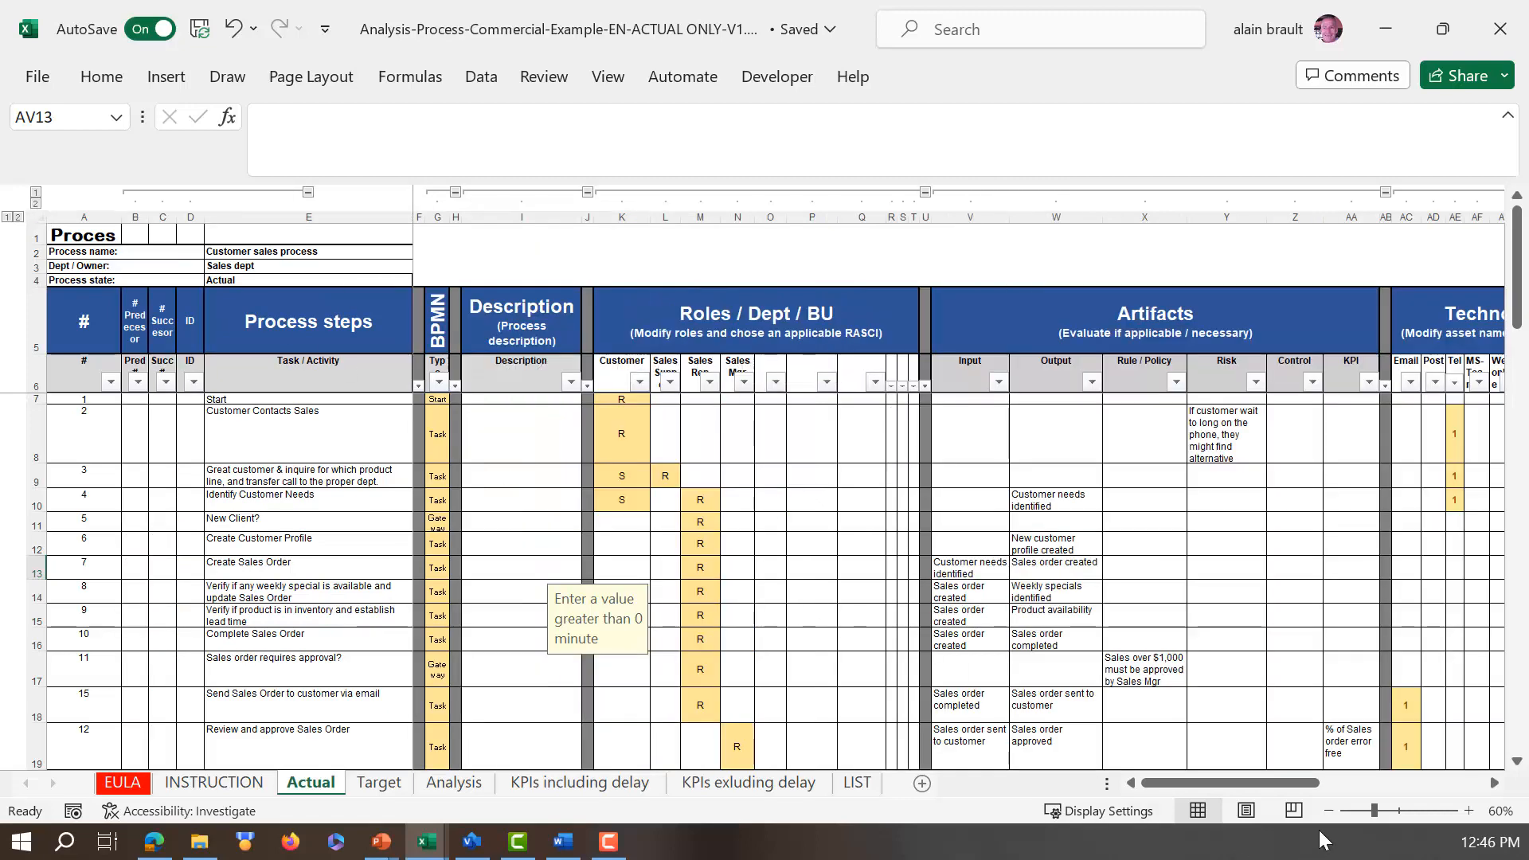
{"action": "left_click", "coordinate": [1246, 787]}
Step: Examine the Customer and Sales Support role headings and the RASCI choices for Sales Support in the Customer Contacts Sales step
{"action": "left_click", "coordinate": [622, 368]}
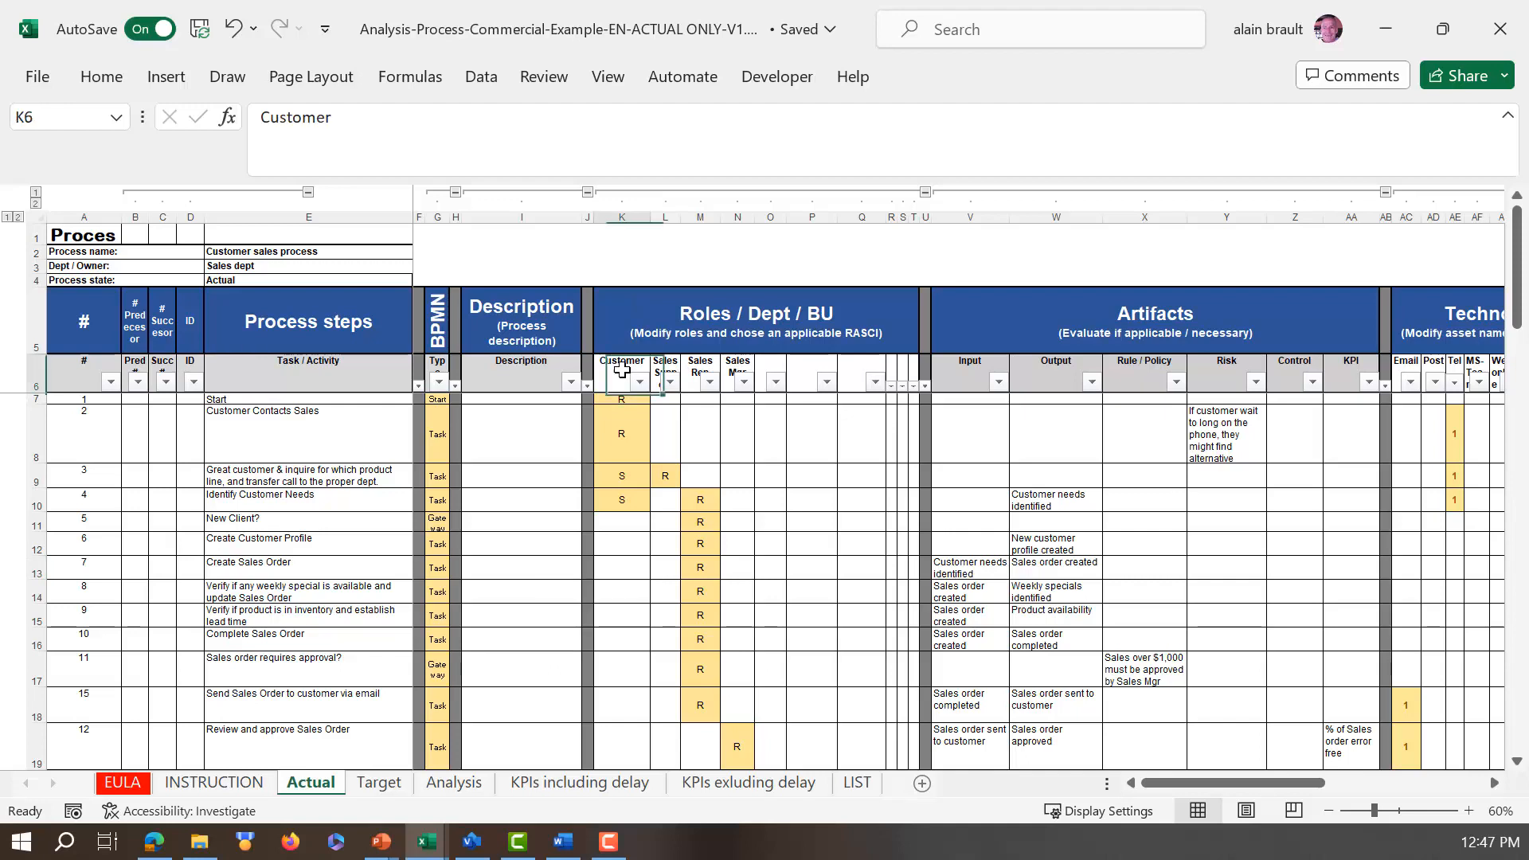
{"action": "left_click", "coordinate": [666, 368]}
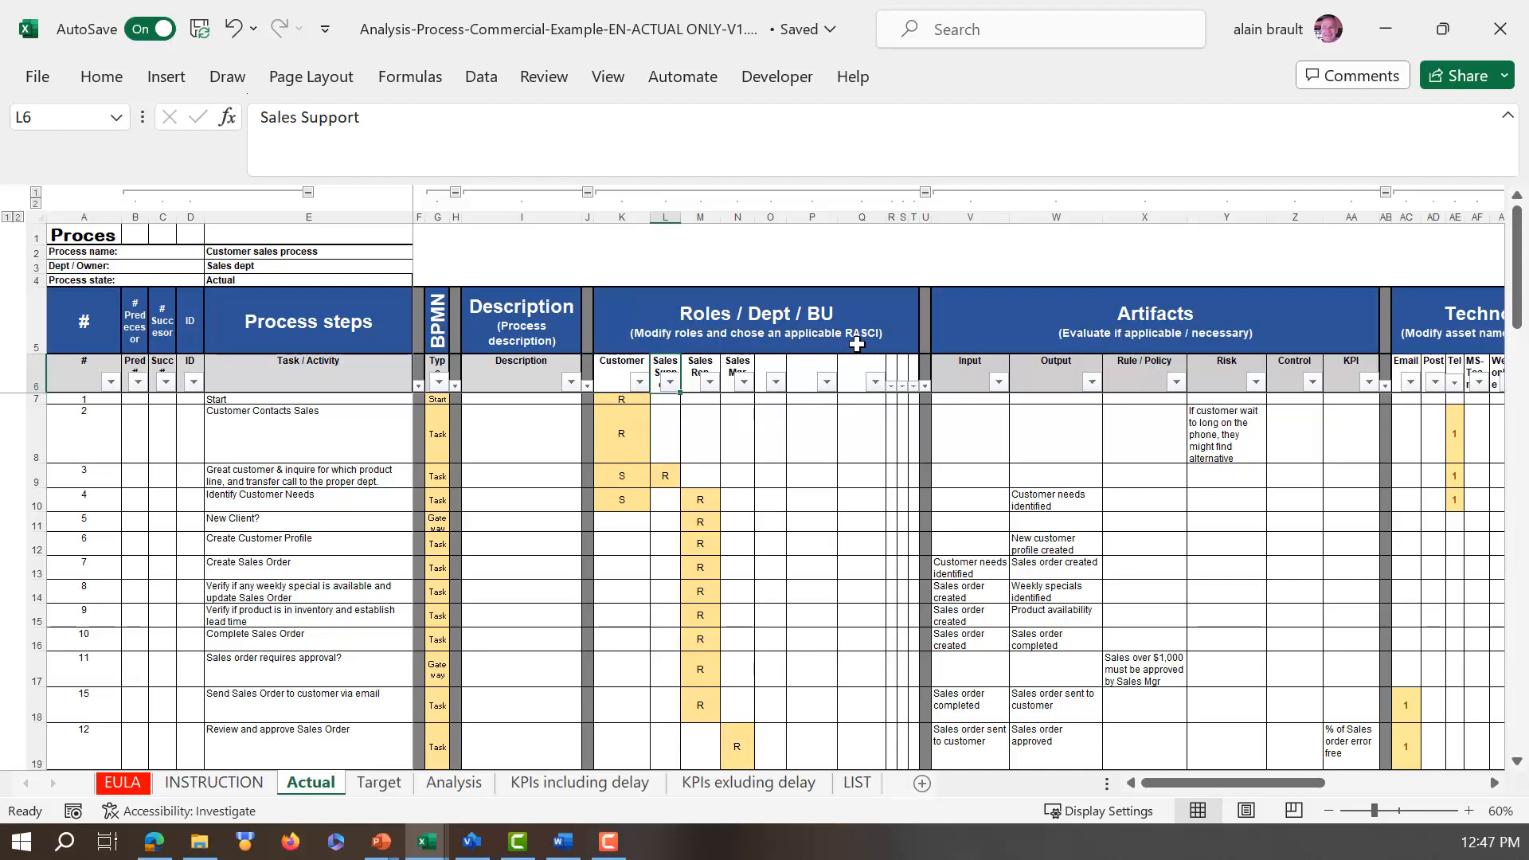
{"action": "left_click", "coordinate": [669, 448]}
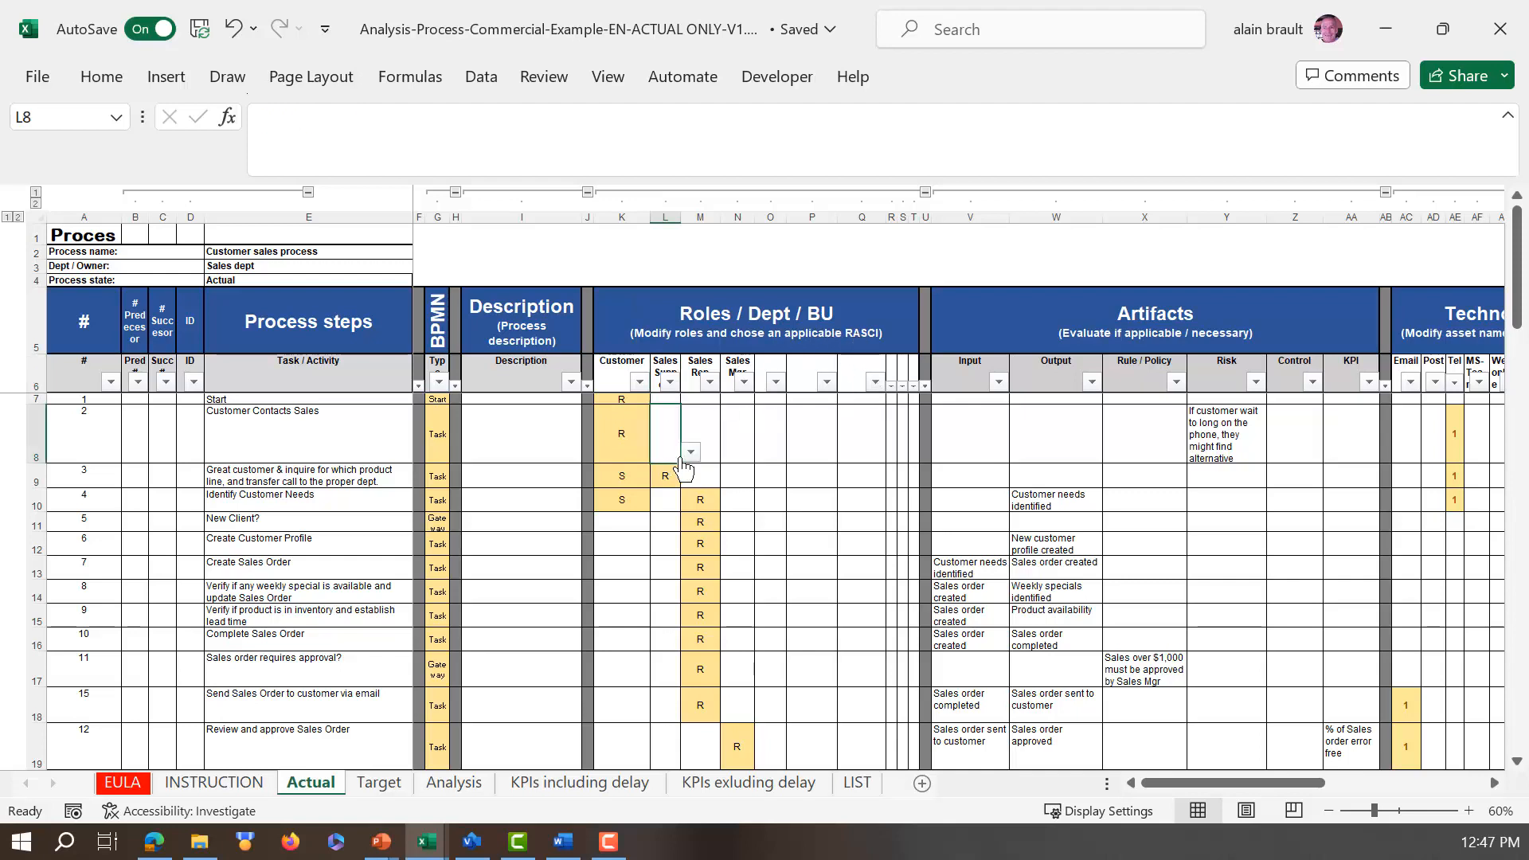
{"action": "left_click", "coordinate": [689, 453]}
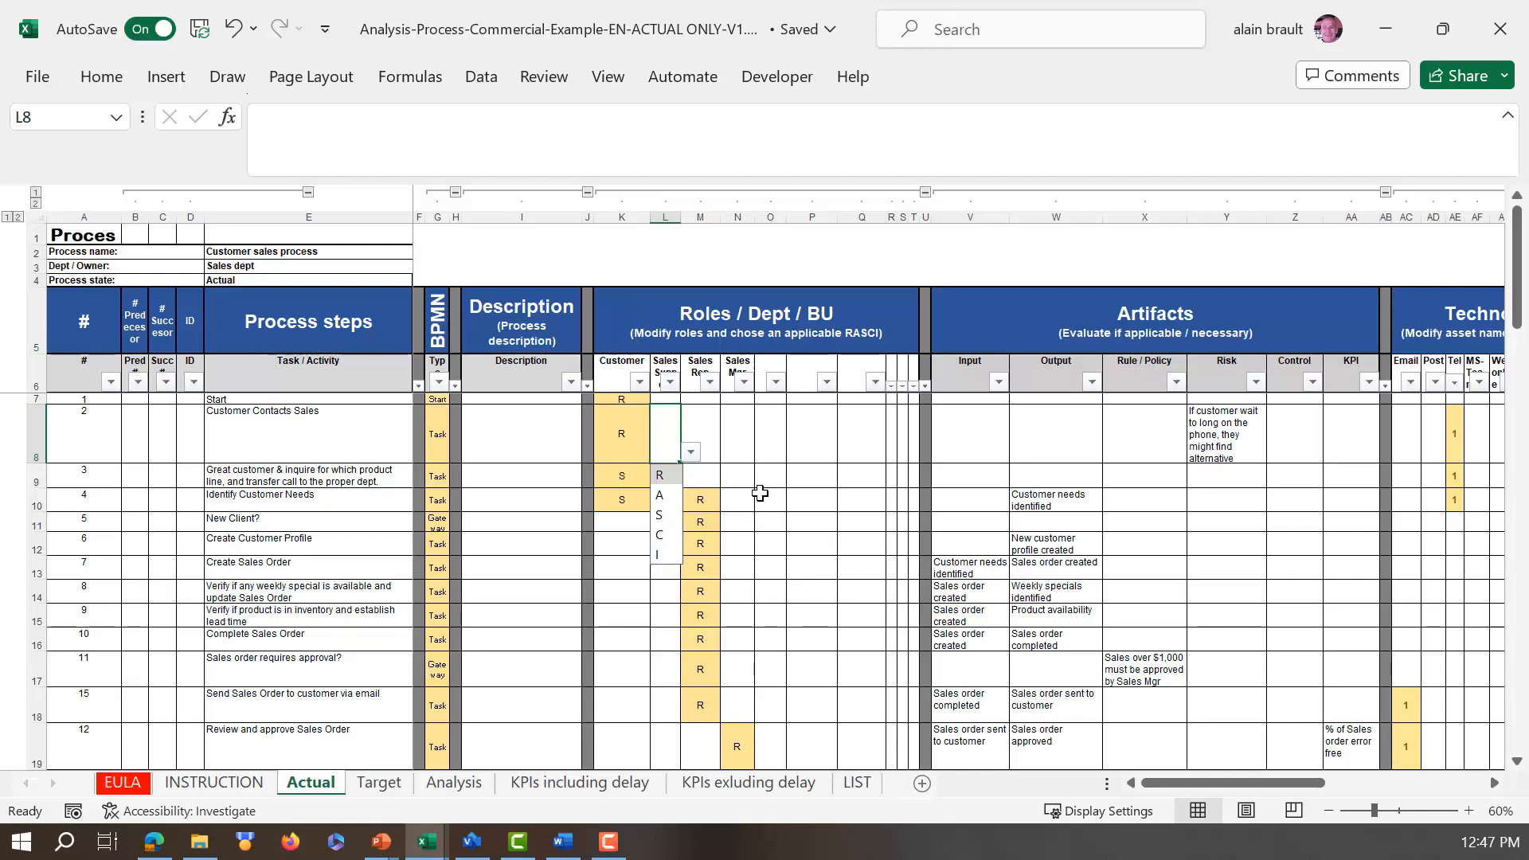
{"action": "left_click", "coordinate": [813, 439]}
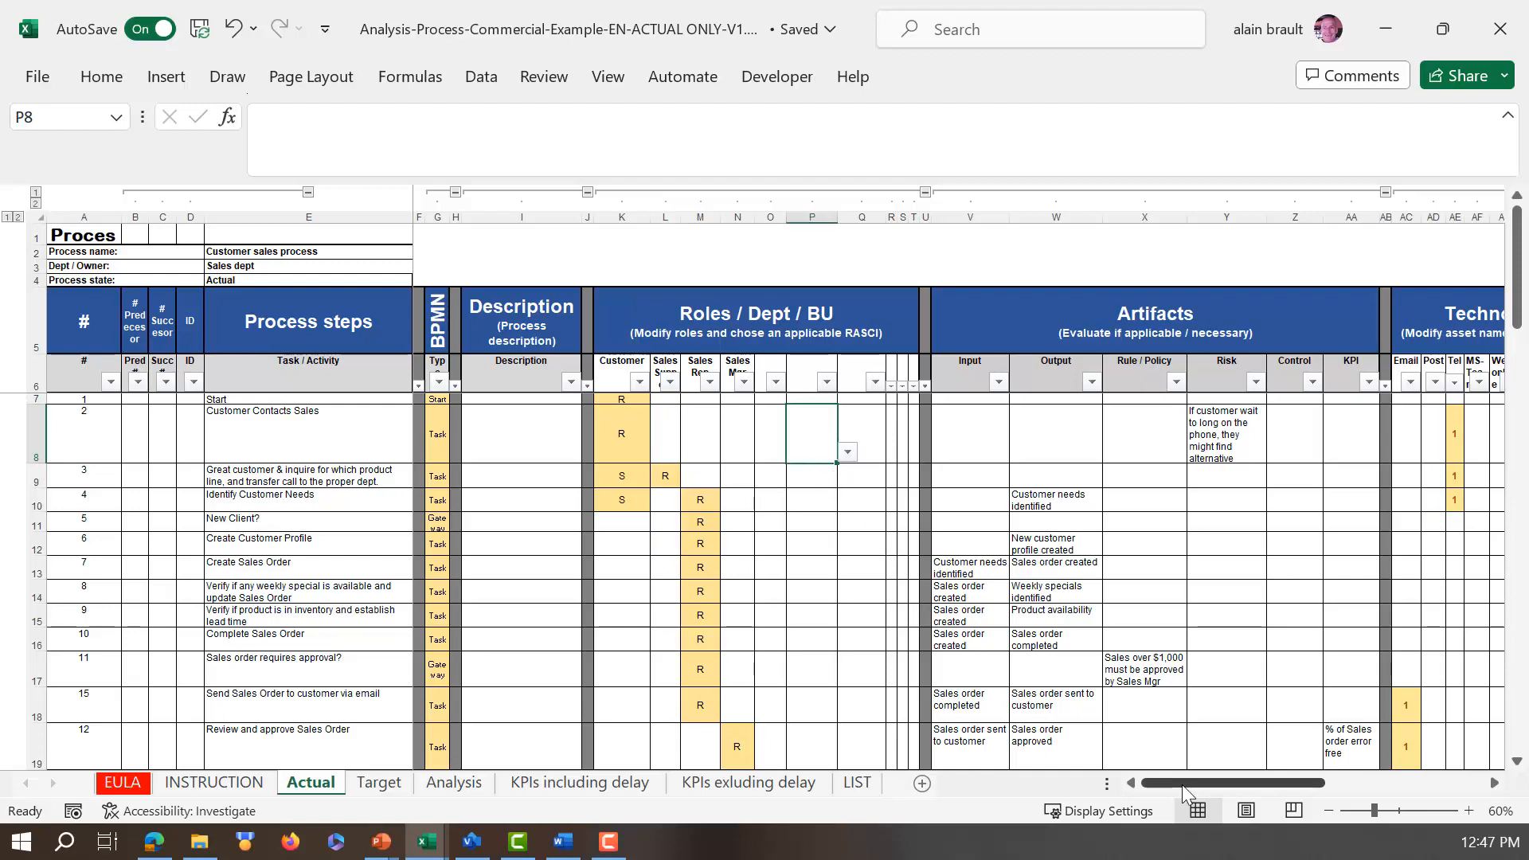
Step: Examine the Artifacts and Technologies / Assets columns through to the Issues, Business needs and Time columns
{"action": "left_click_drag", "start_coordinate": [1182, 782], "coordinate": [1263, 787]}
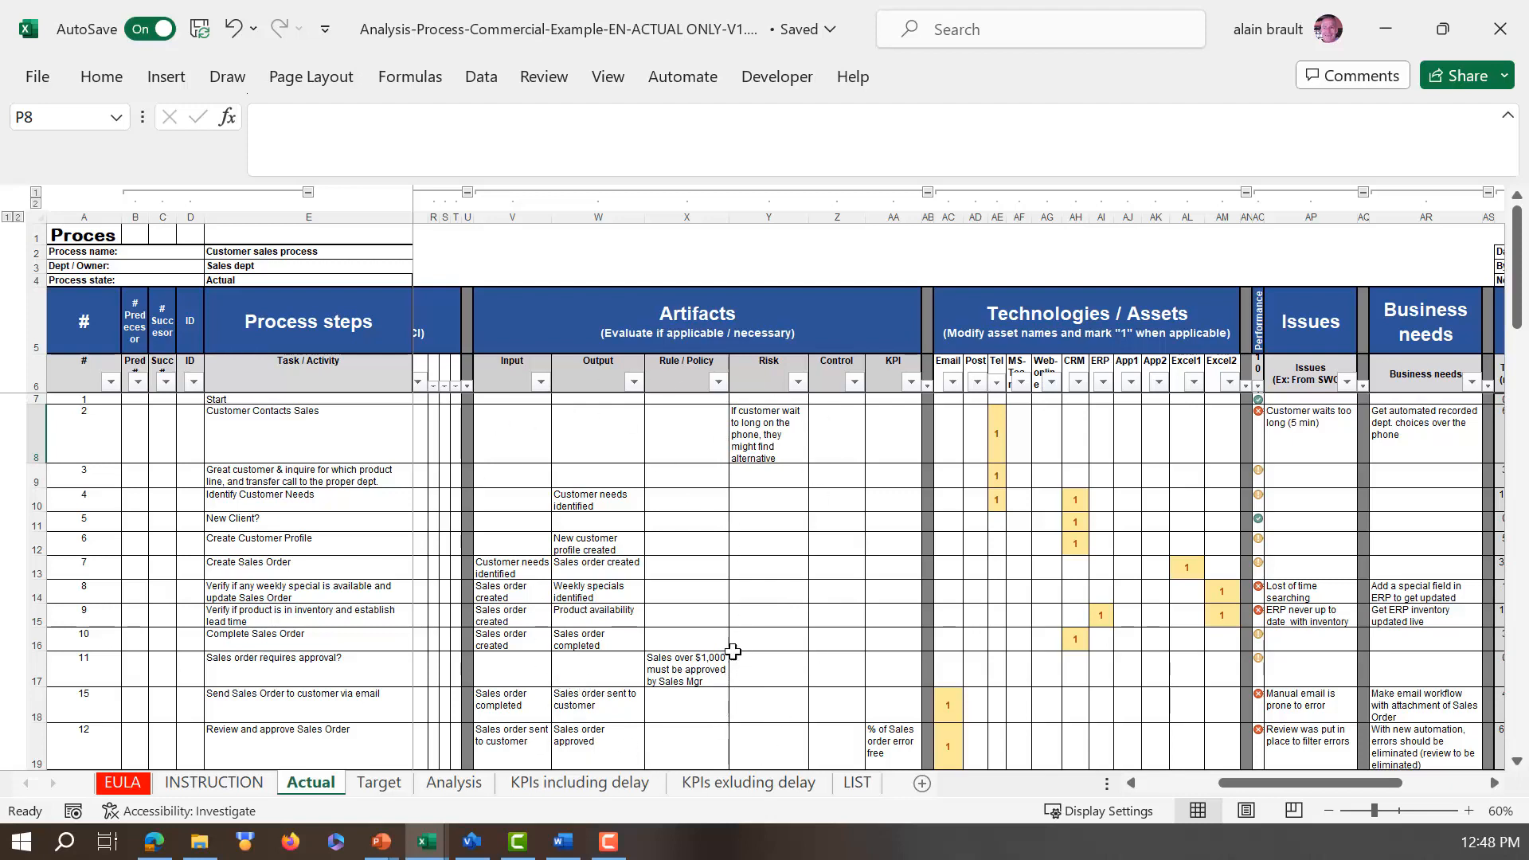
{"action": "left_click_drag", "start_coordinate": [1228, 785], "coordinate": [1310, 793]}
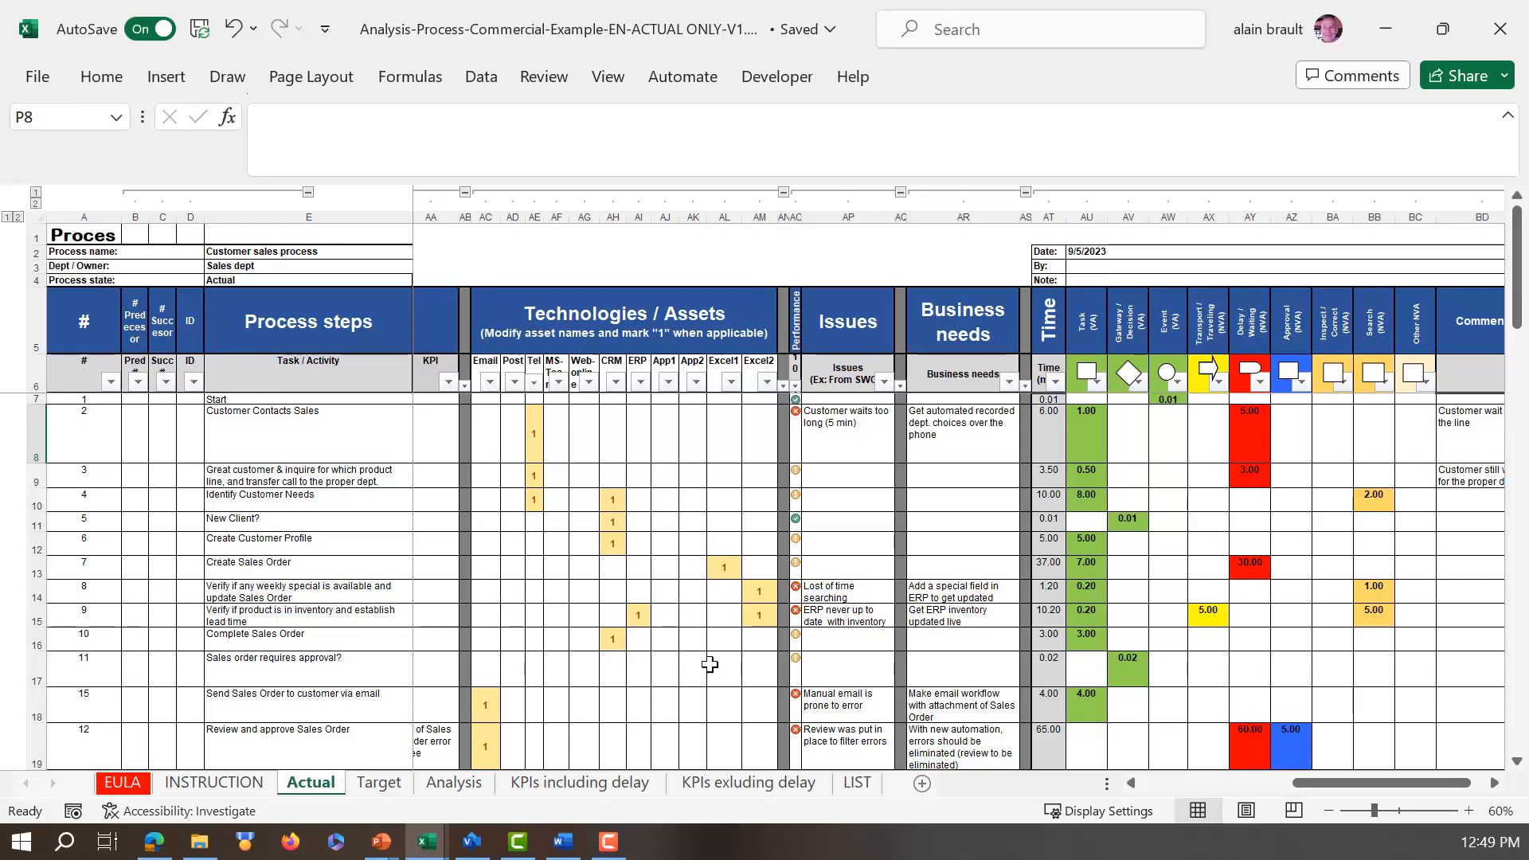
{"action": "left_click_drag", "start_coordinate": [1310, 784], "coordinate": [1335, 789]}
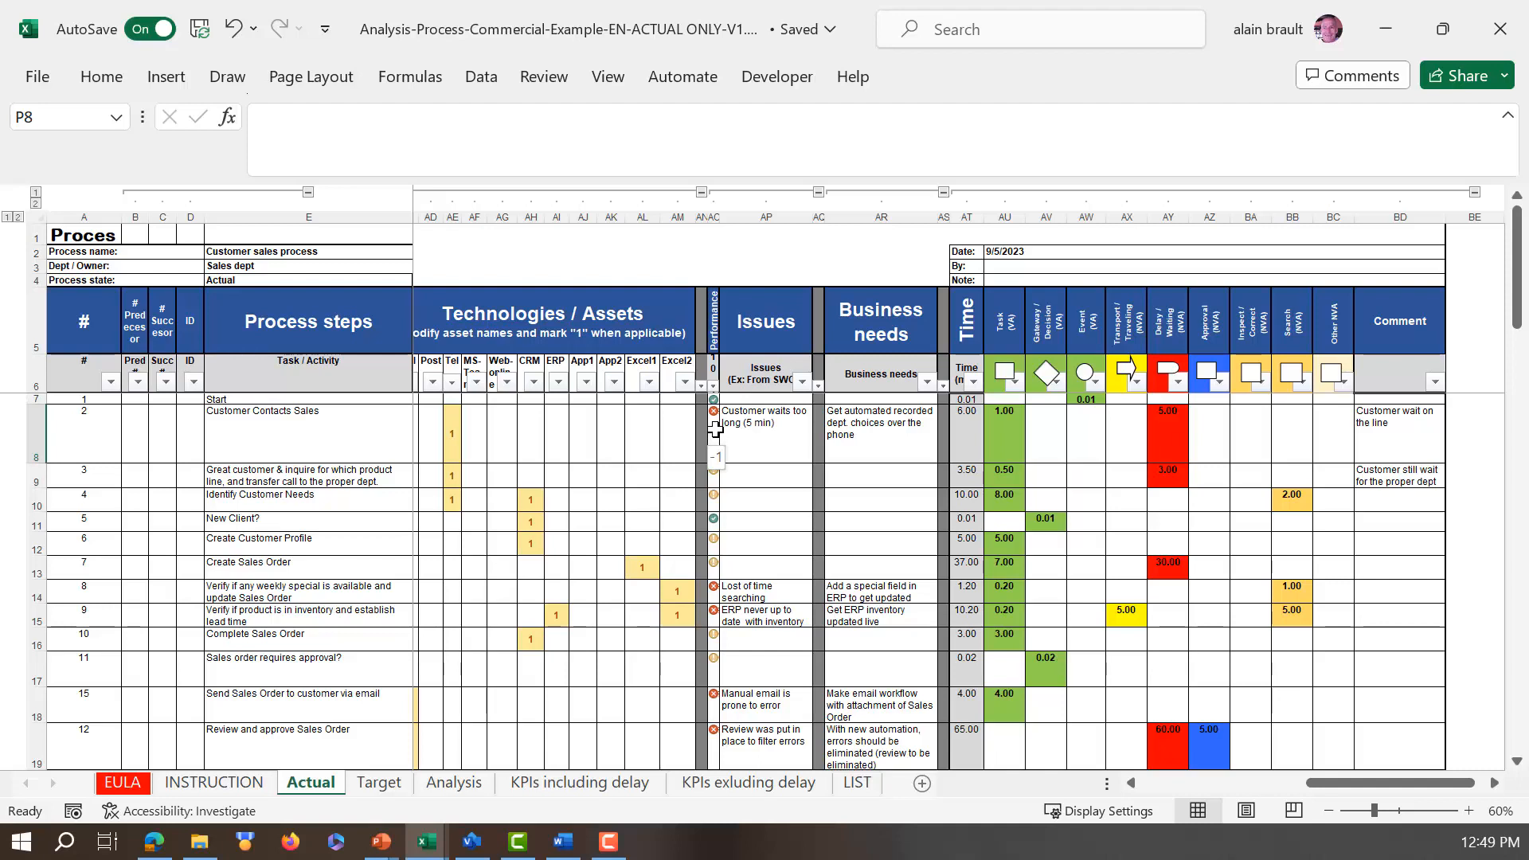
Step: Examine the Performance rating choices of process step 3 and the ratings given to the other process steps
{"action": "left_click", "coordinate": [715, 470]}
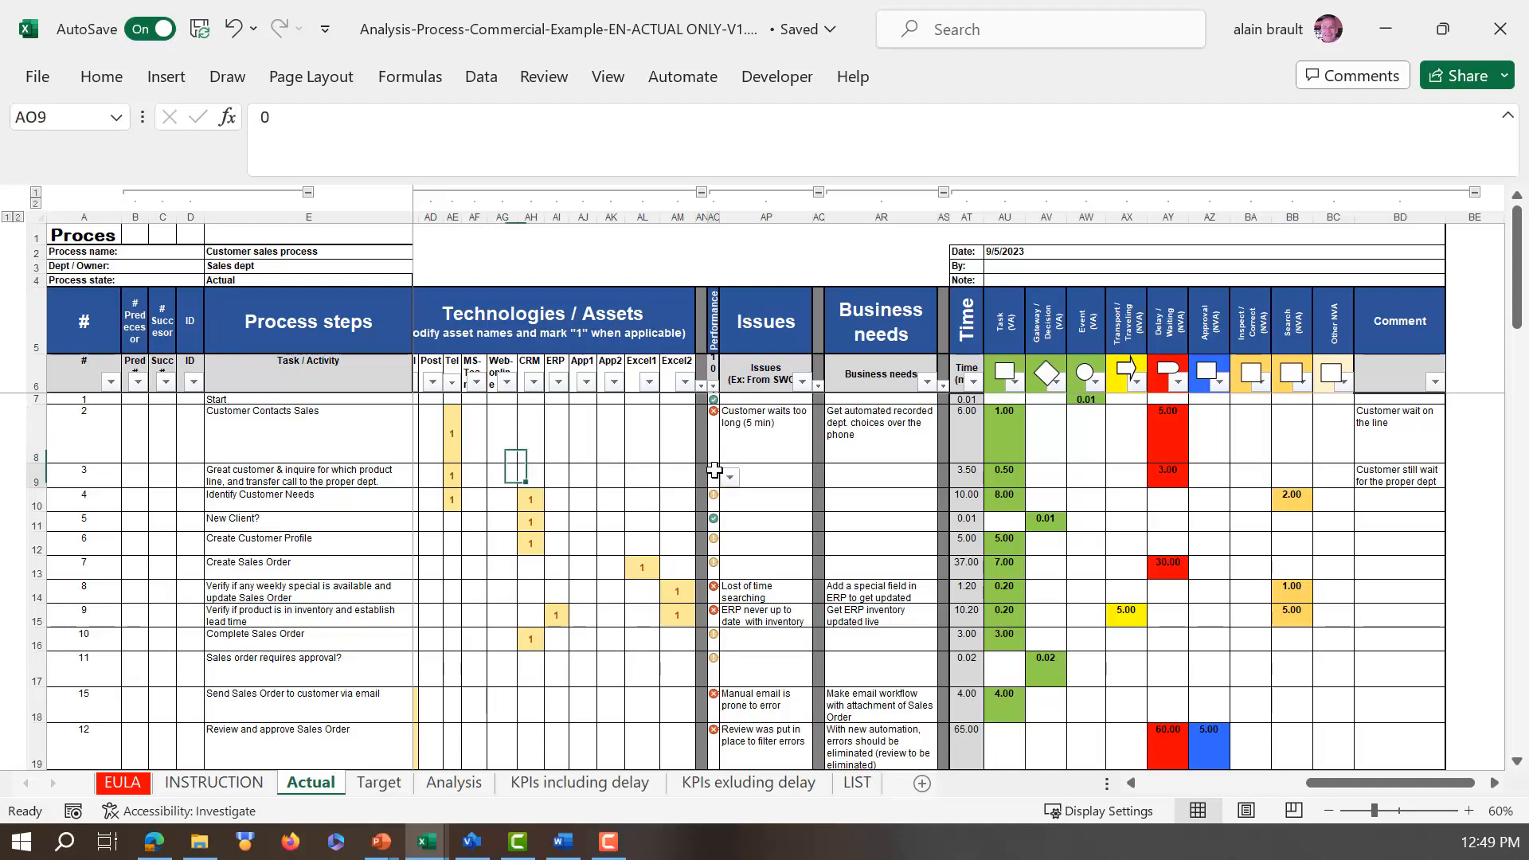
{"action": "left_click", "coordinate": [729, 478]}
{"action": "left_click", "coordinate": [730, 483]}
{"action": "scroll", "coordinate": [705, 530], "scroll_direction": "down", "scroll_amount": 2}
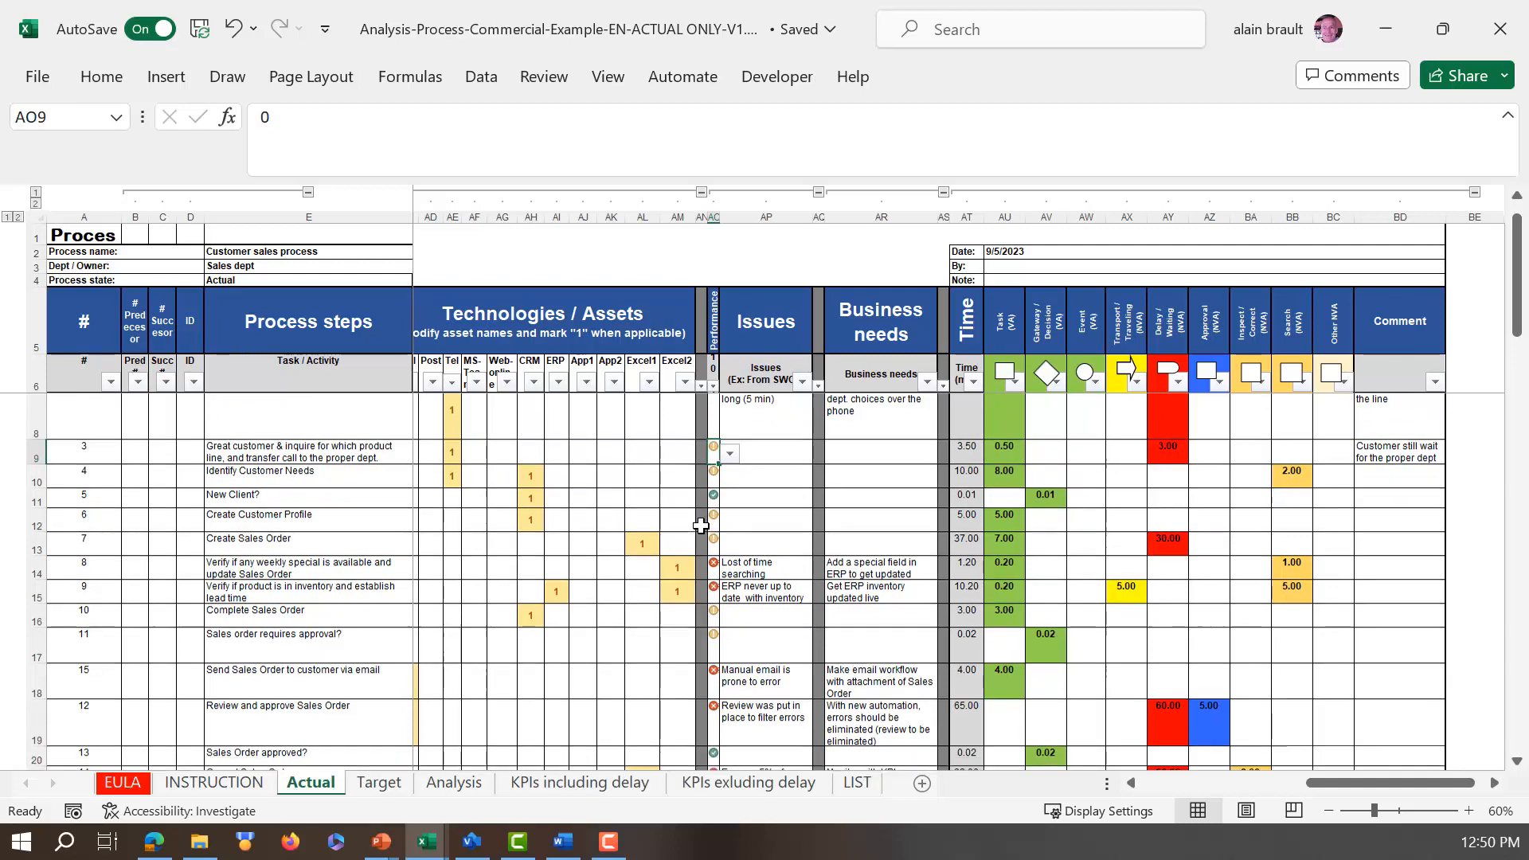
{"action": "scroll", "coordinate": [701, 525], "scroll_direction": "down", "scroll_amount": 3}
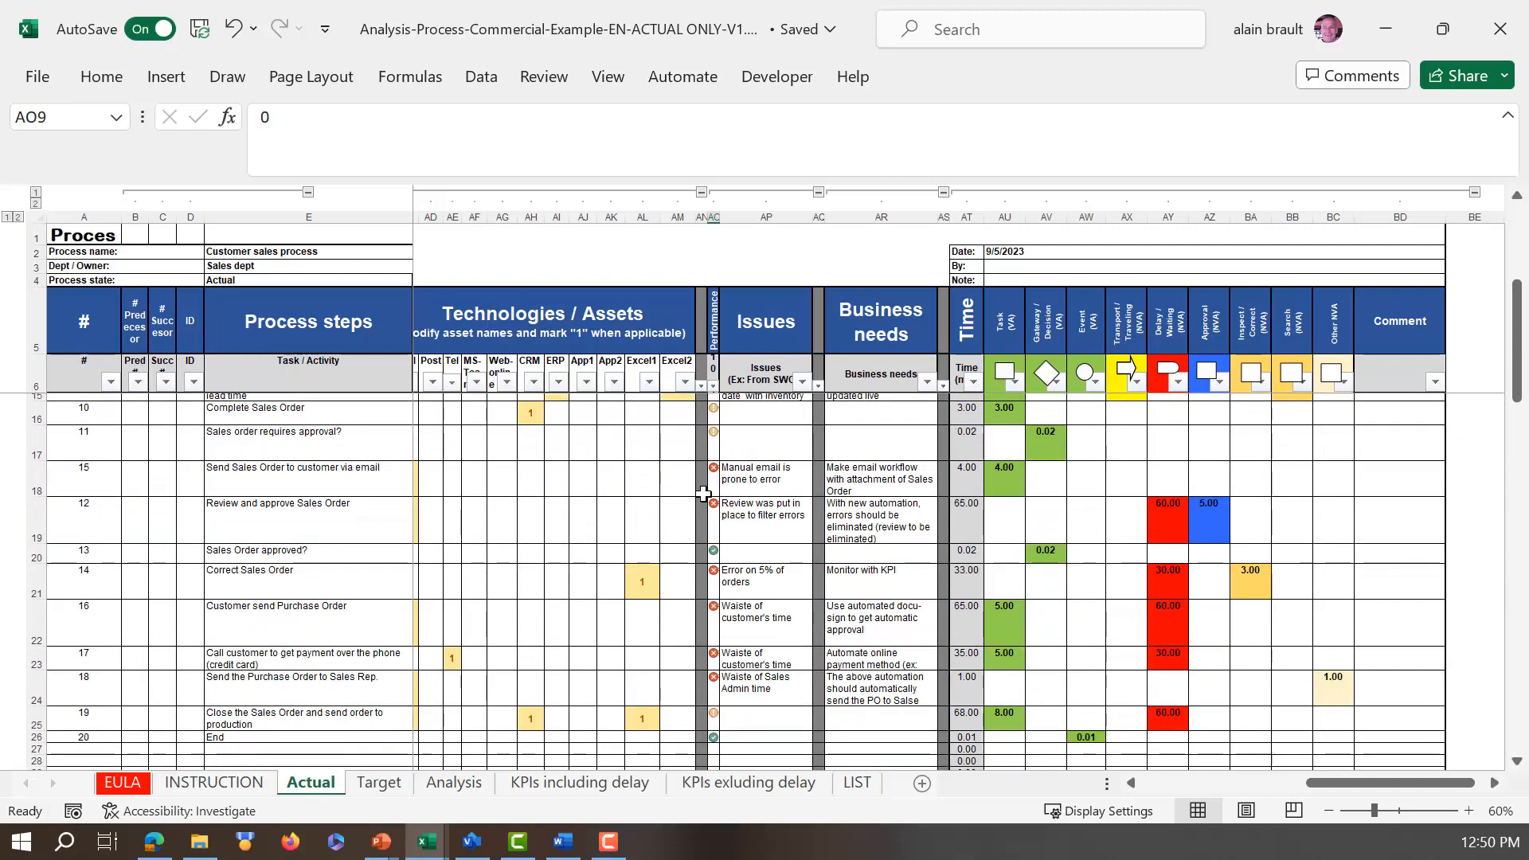
{"action": "scroll", "coordinate": [704, 494], "scroll_direction": "up", "scroll_amount": 1}
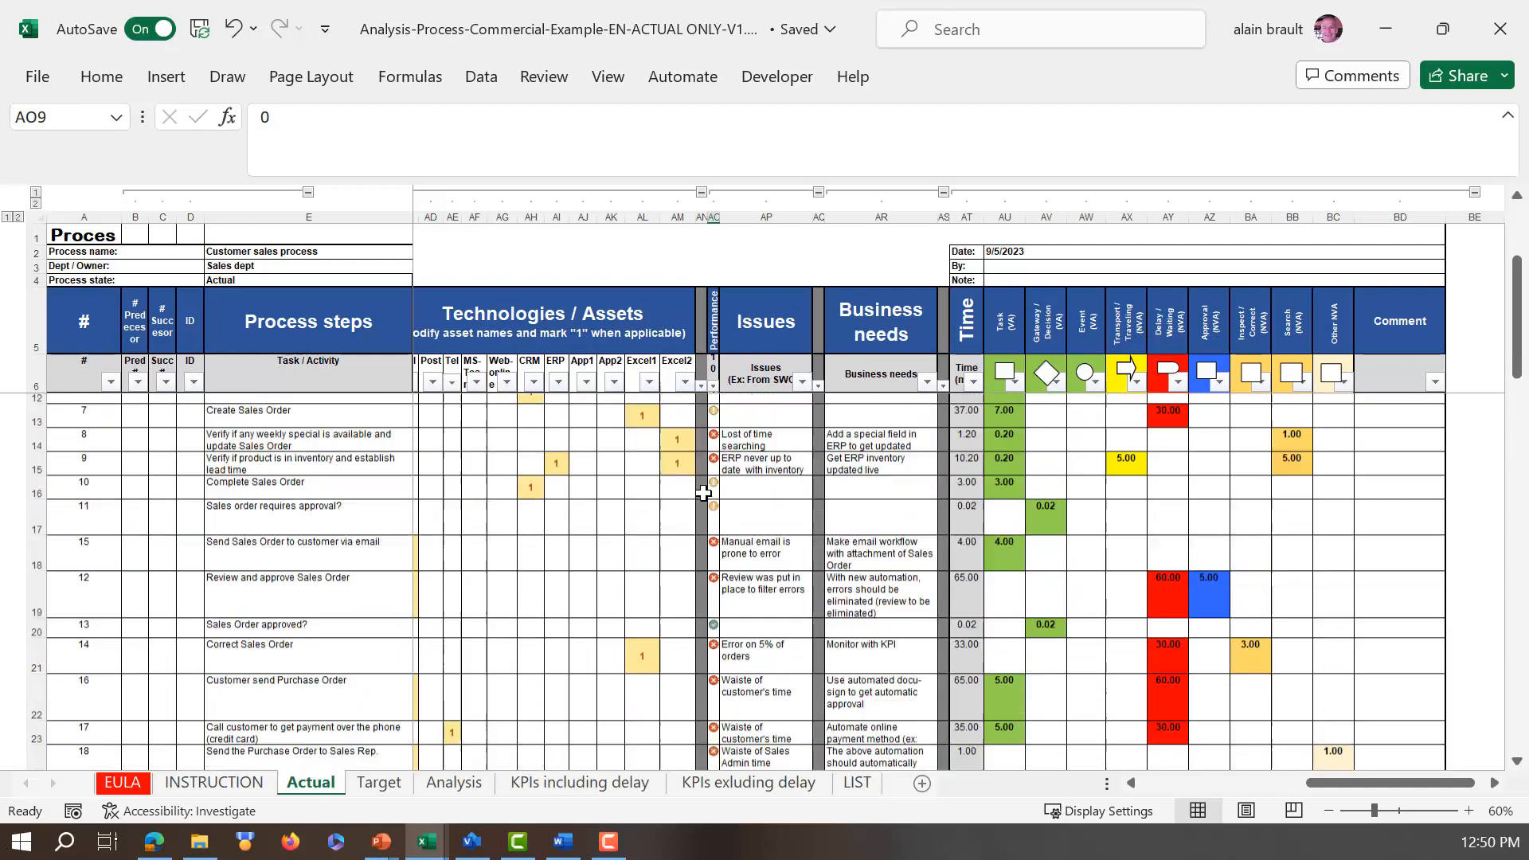
{"action": "scroll", "coordinate": [705, 494], "scroll_direction": "up", "scroll_amount": 3}
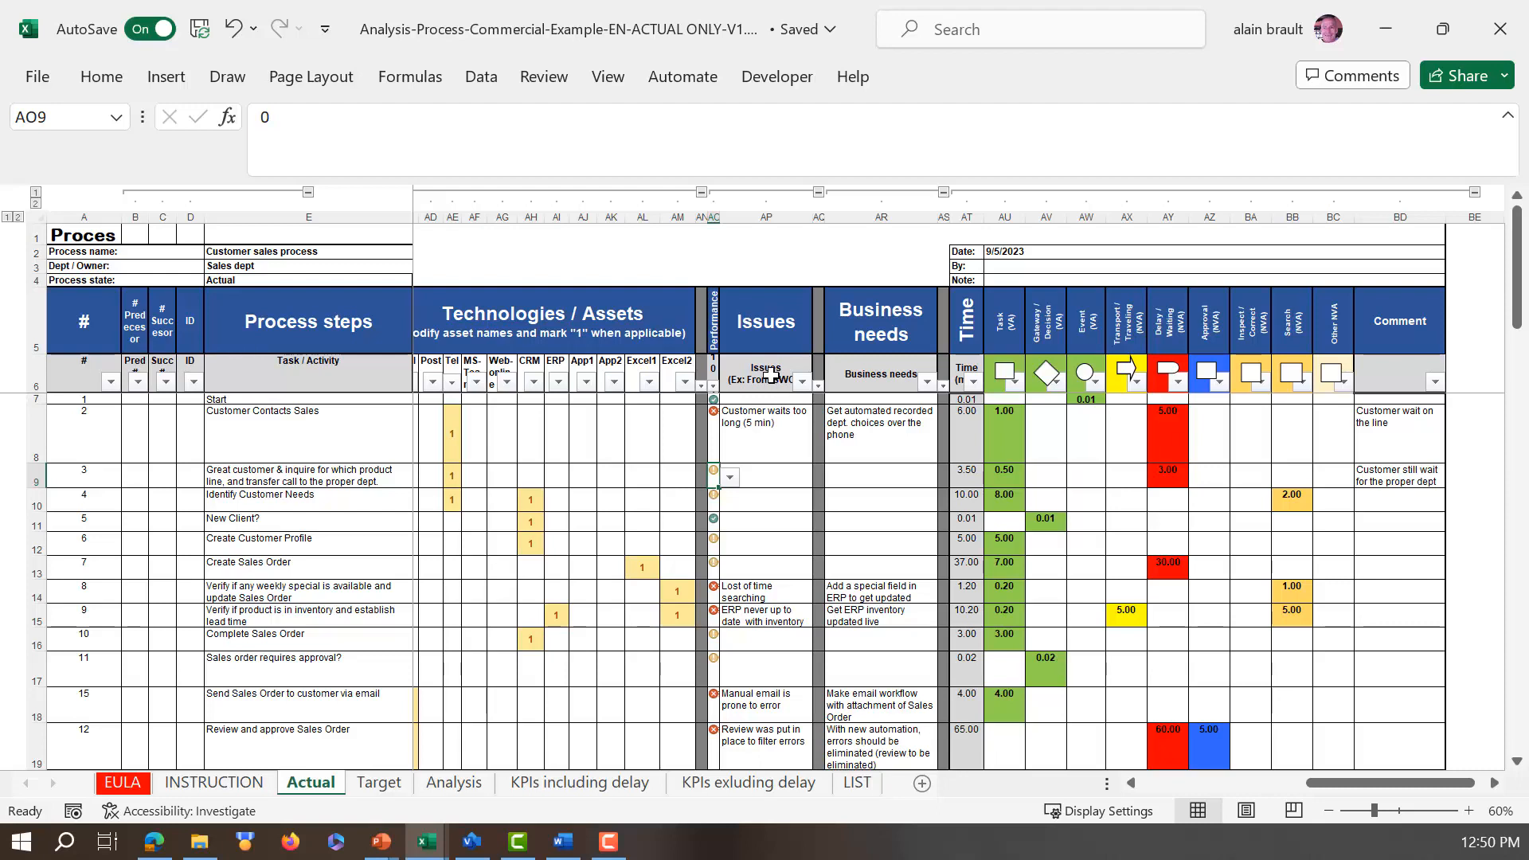
Step: Review the issues and business needs recorded for the process steps from Customer Contacts Sales down to End
{"action": "scroll", "coordinate": [777, 439], "scroll_direction": "down", "scroll_amount": 1}
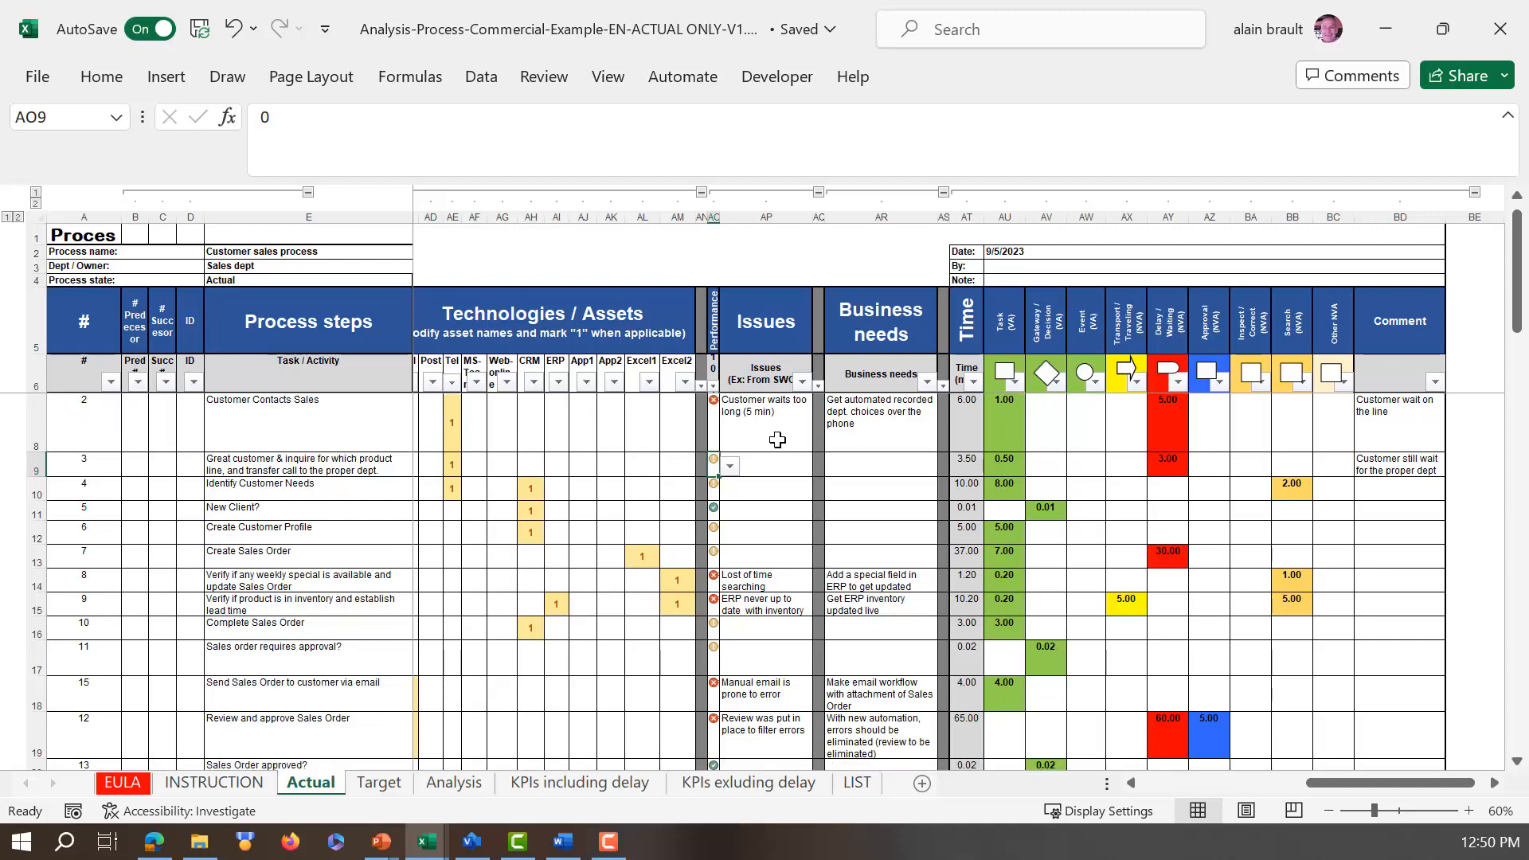
{"action": "scroll", "coordinate": [777, 439], "scroll_direction": "down", "scroll_amount": 1}
{"action": "scroll", "coordinate": [761, 556], "scroll_direction": "down", "scroll_amount": 2}
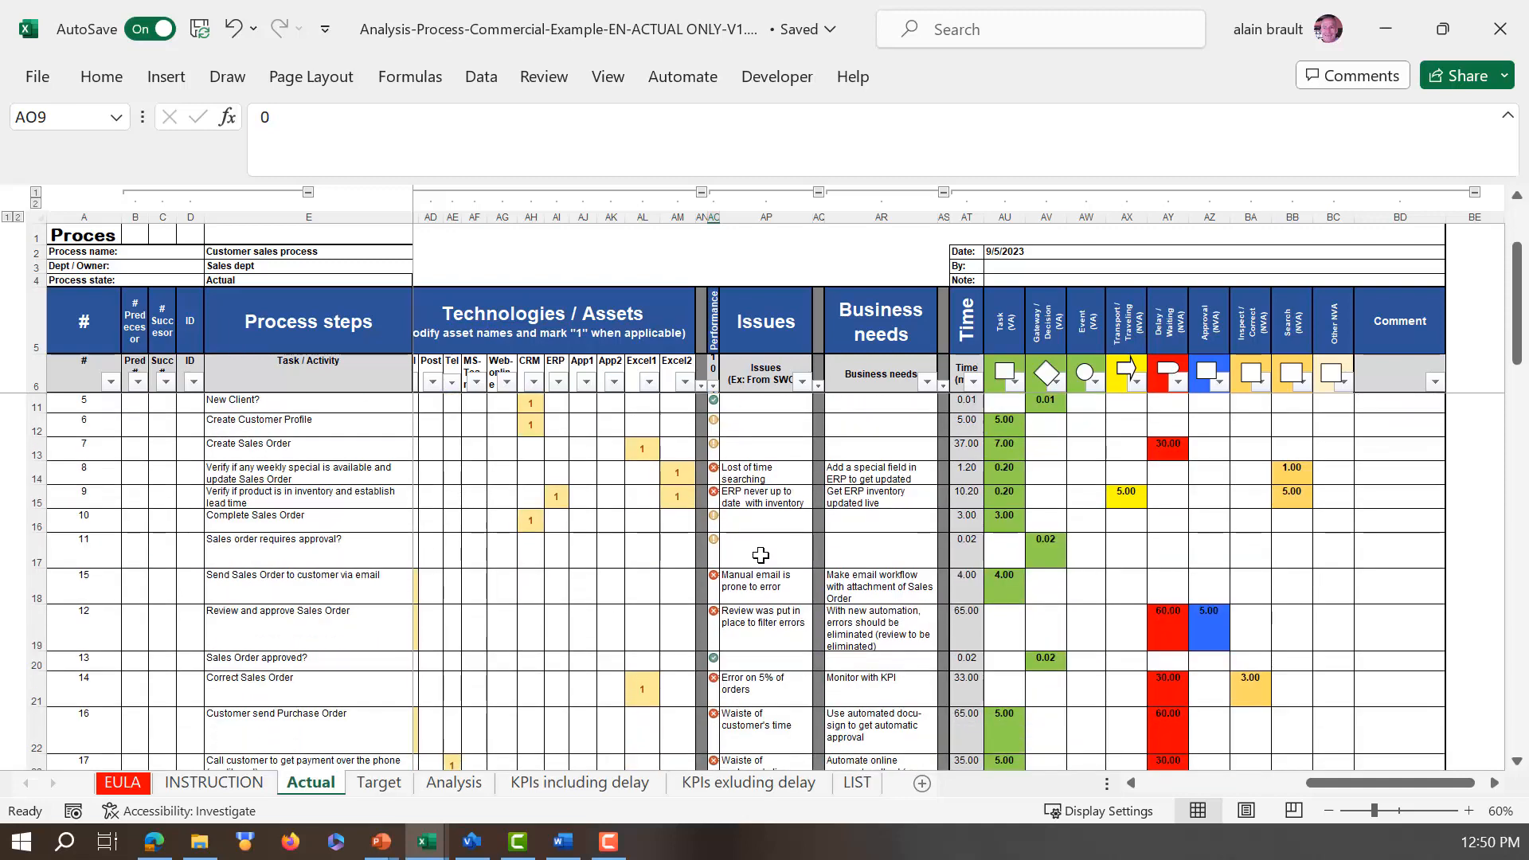
{"action": "scroll", "coordinate": [760, 555], "scroll_direction": "down", "scroll_amount": 6}
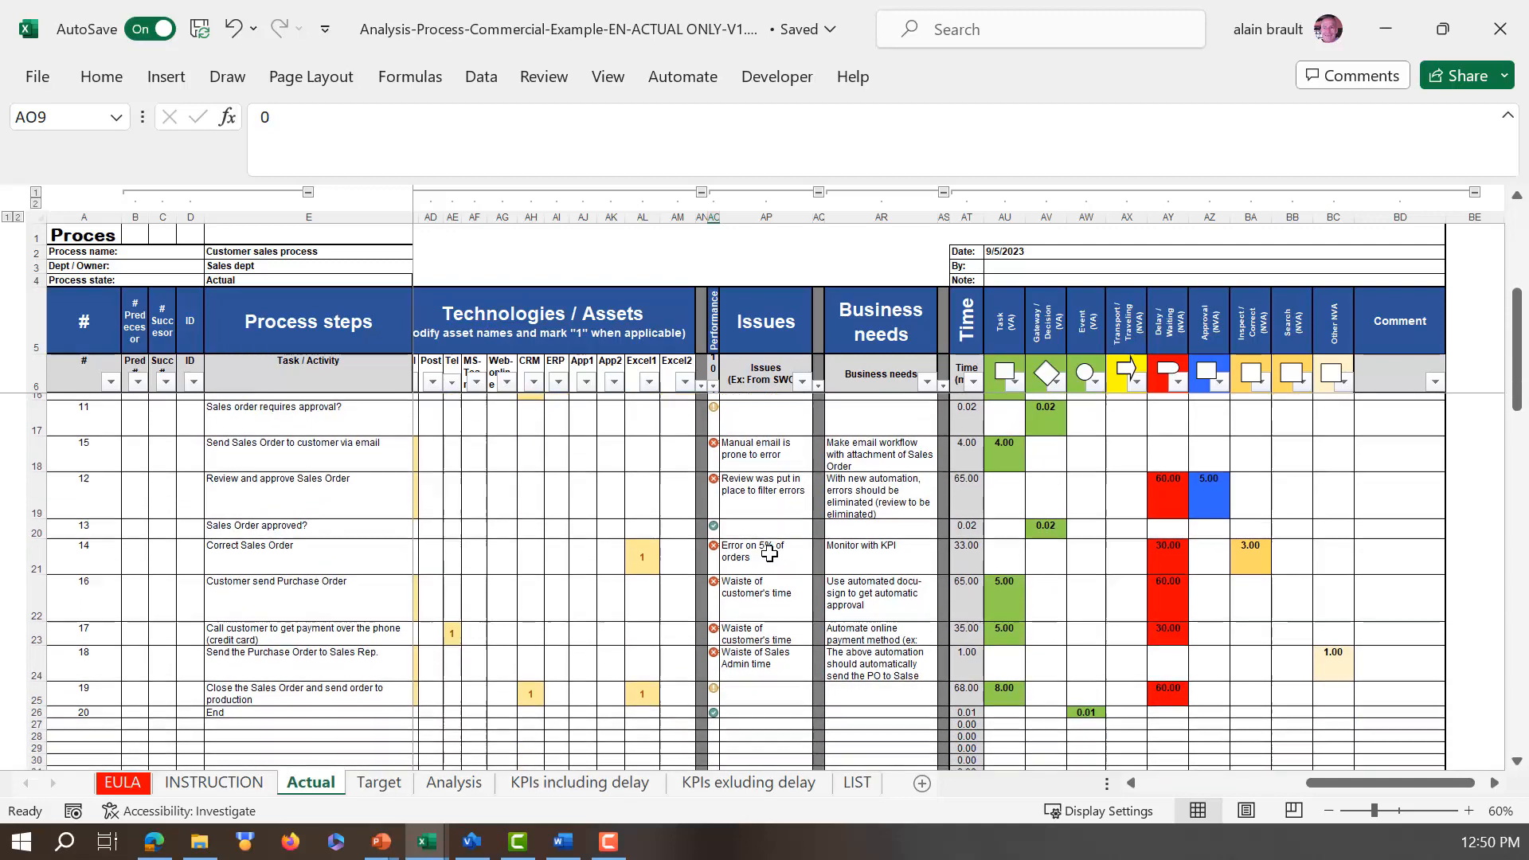
{"action": "scroll", "coordinate": [769, 555], "scroll_direction": "down", "scroll_amount": 1}
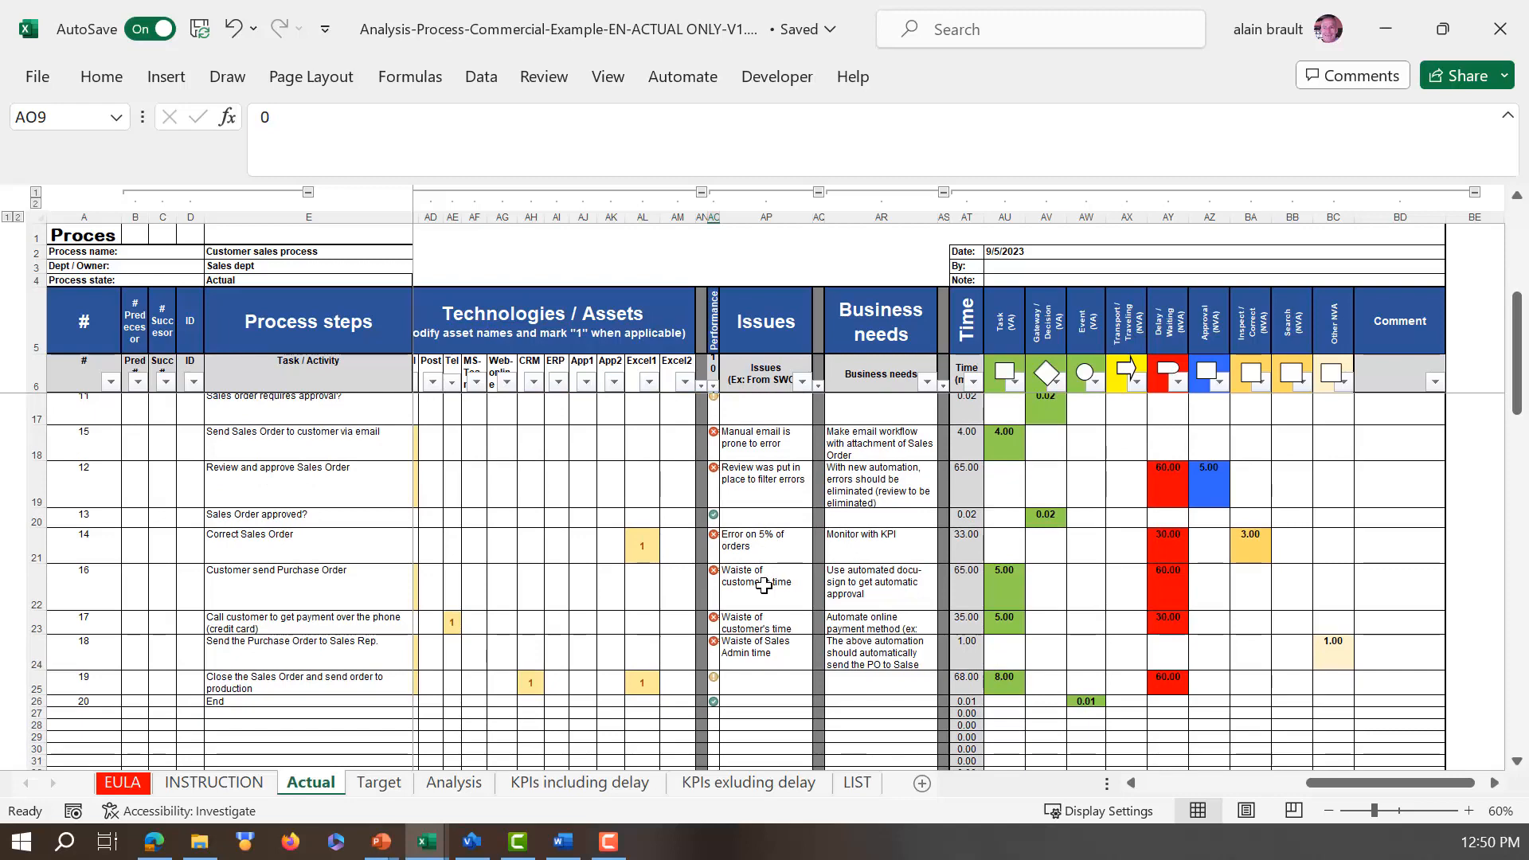
{"action": "scroll", "coordinate": [764, 585], "scroll_direction": "up", "scroll_amount": 4}
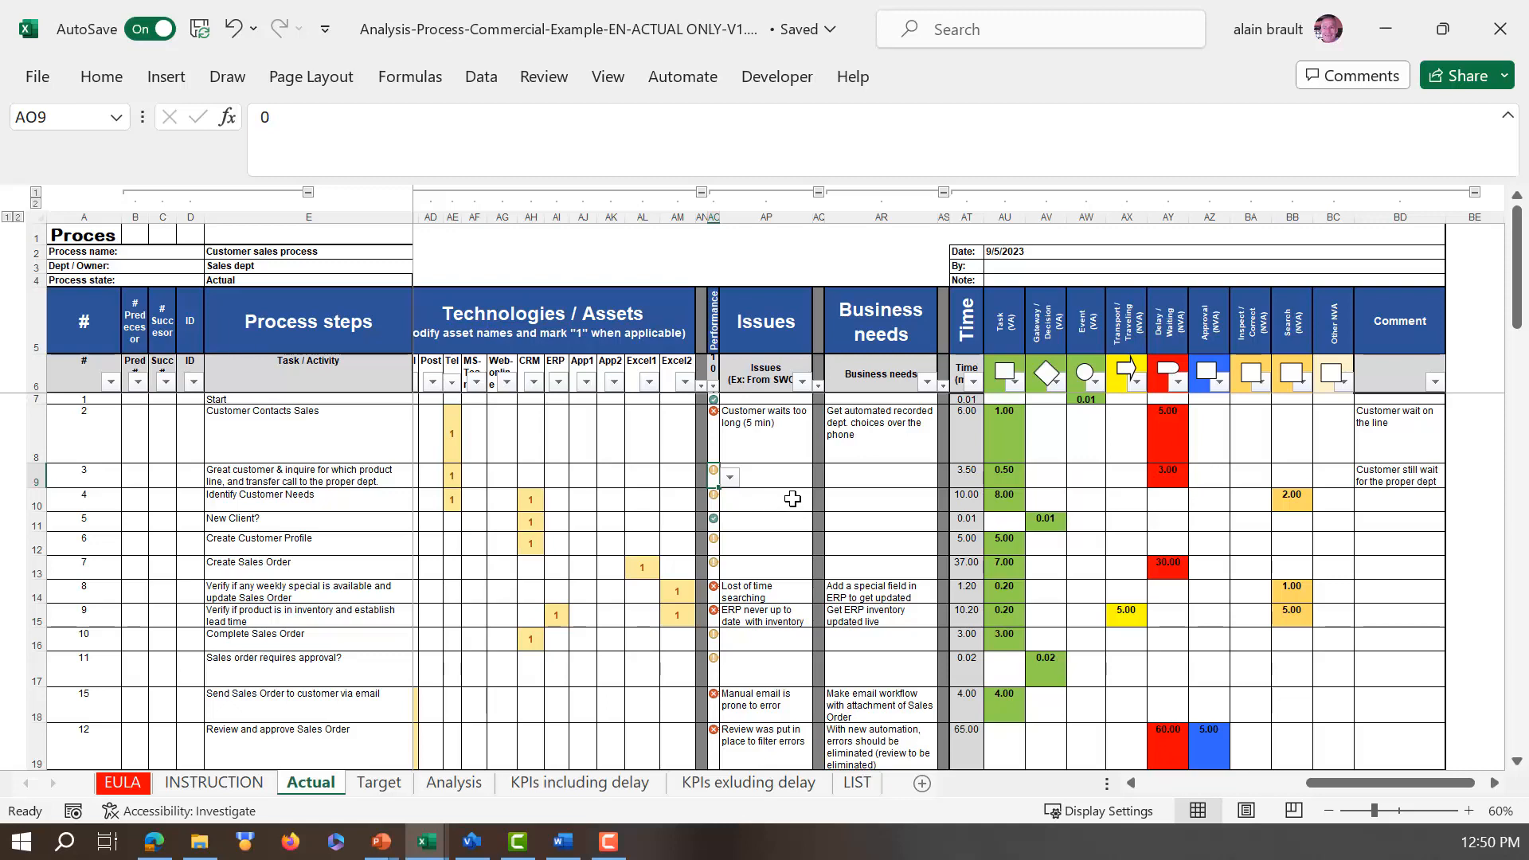
{"action": "scroll", "coordinate": [791, 509], "scroll_direction": "down", "scroll_amount": 4}
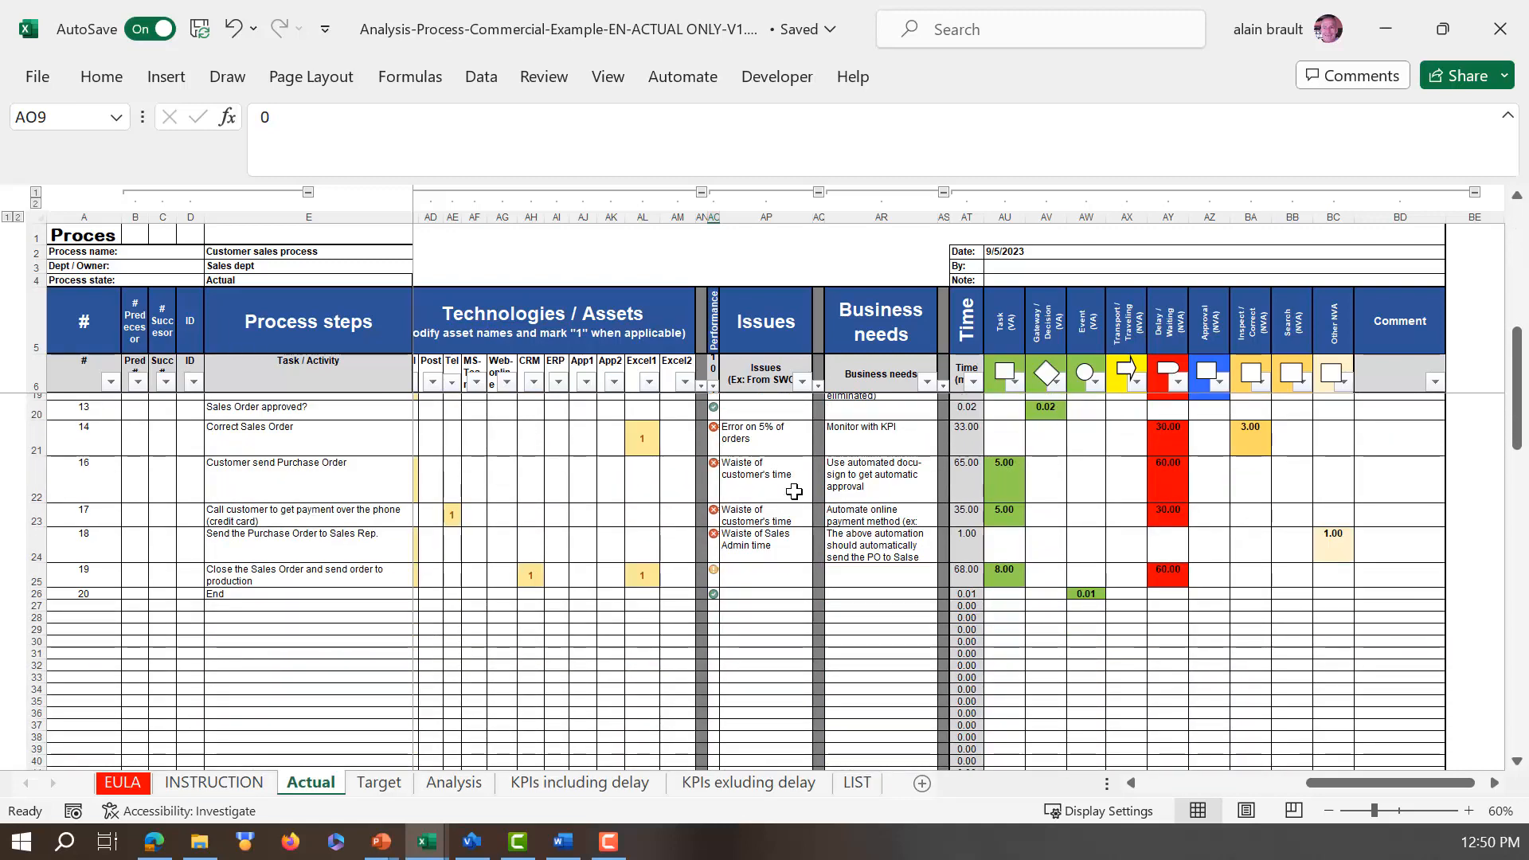
{"action": "scroll", "coordinate": [795, 491], "scroll_direction": "up", "scroll_amount": 2}
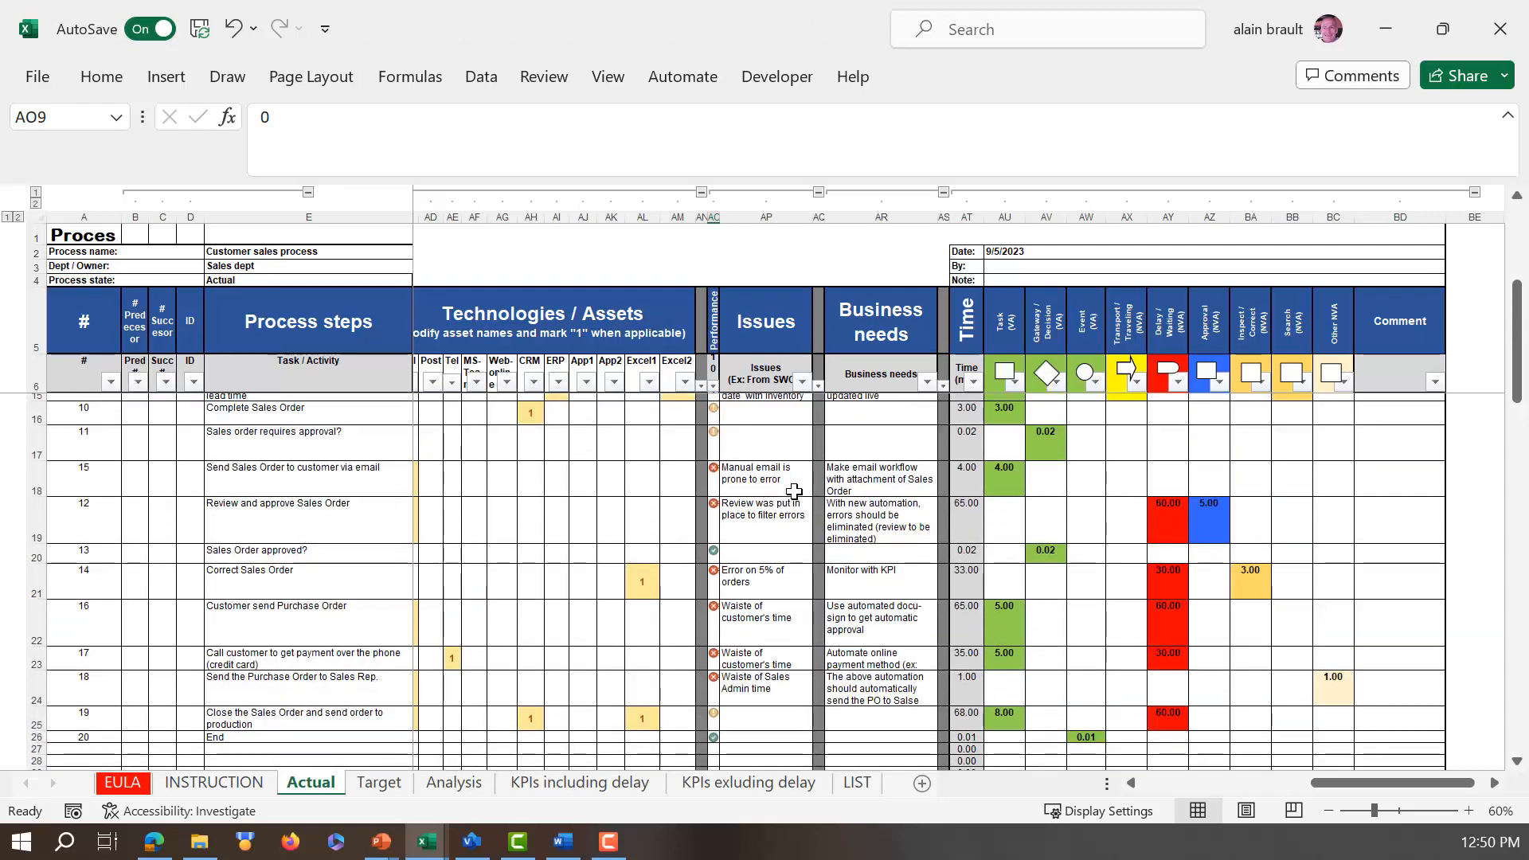
{"action": "scroll", "coordinate": [794, 491], "scroll_direction": "up", "scroll_amount": 4}
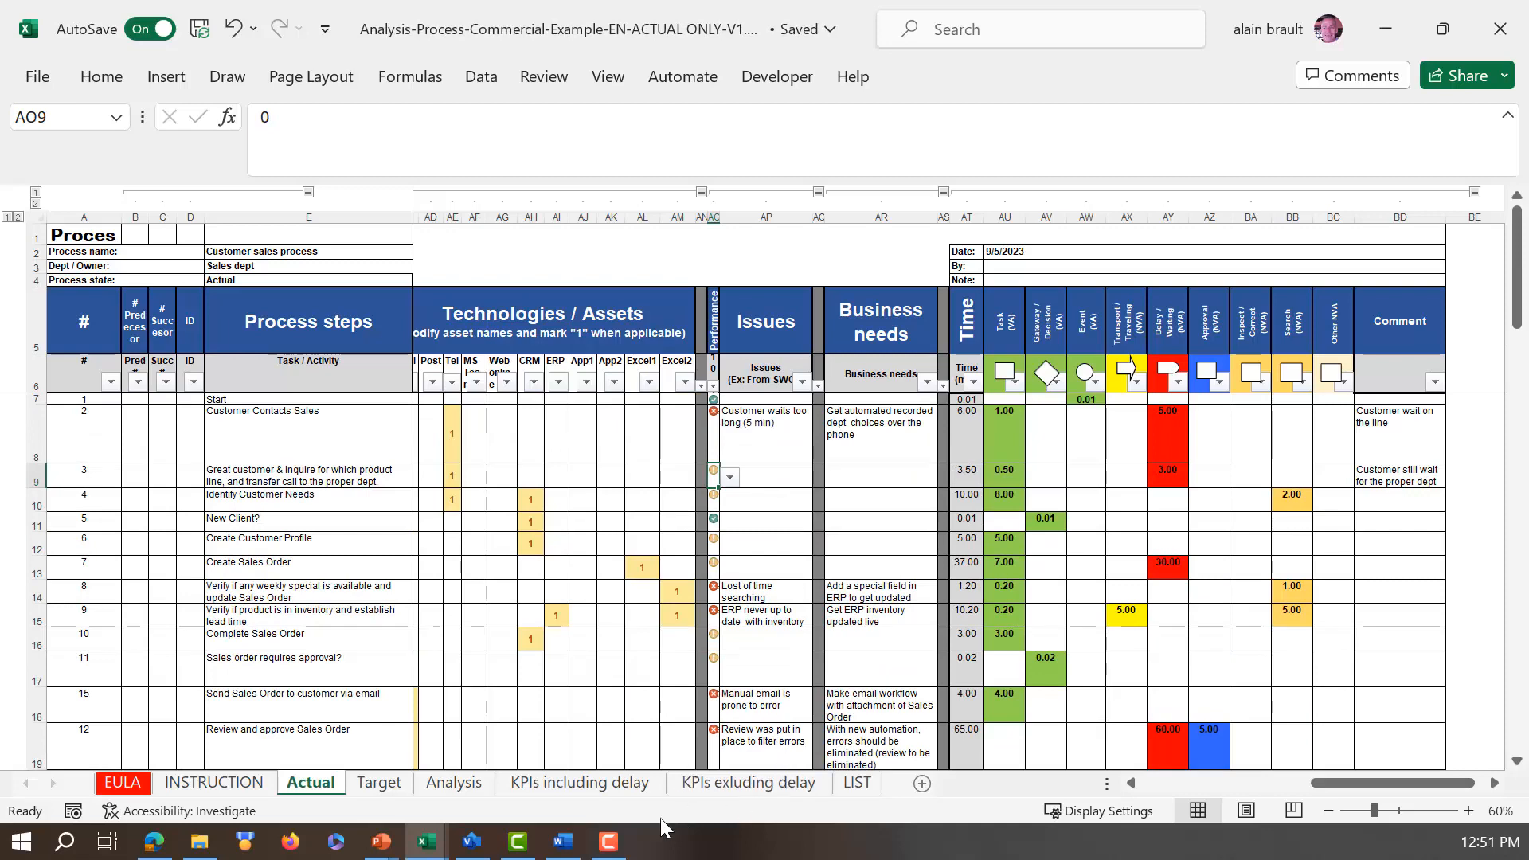
Step: Switch to Visio and view the color-coded sales process map on the Actual2 page and the improved map on the Target page
{"action": "left_click", "coordinate": [470, 843]}
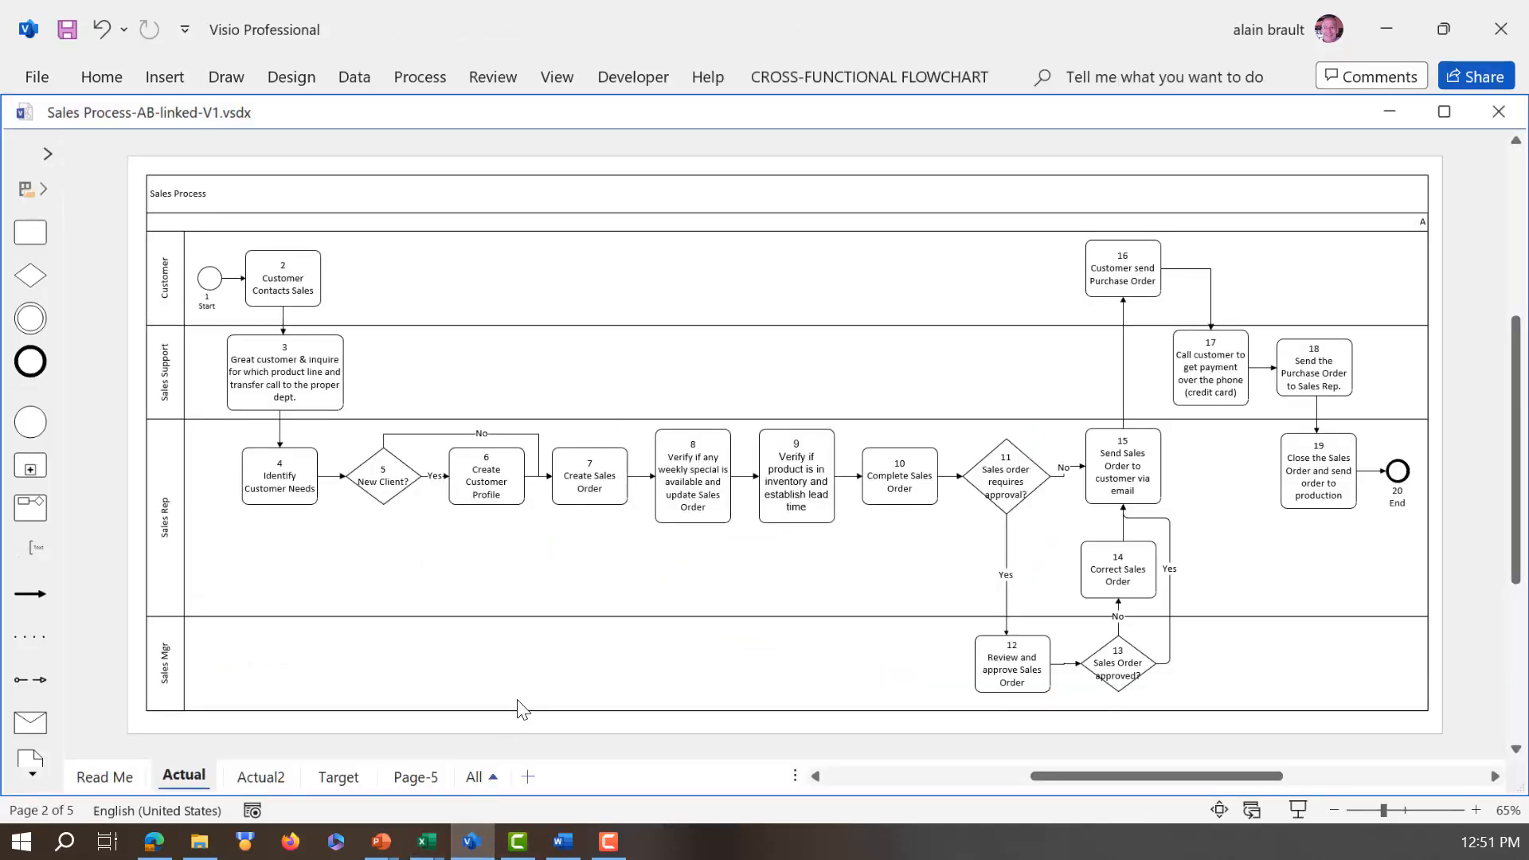
{"action": "left_click", "coordinate": [264, 783]}
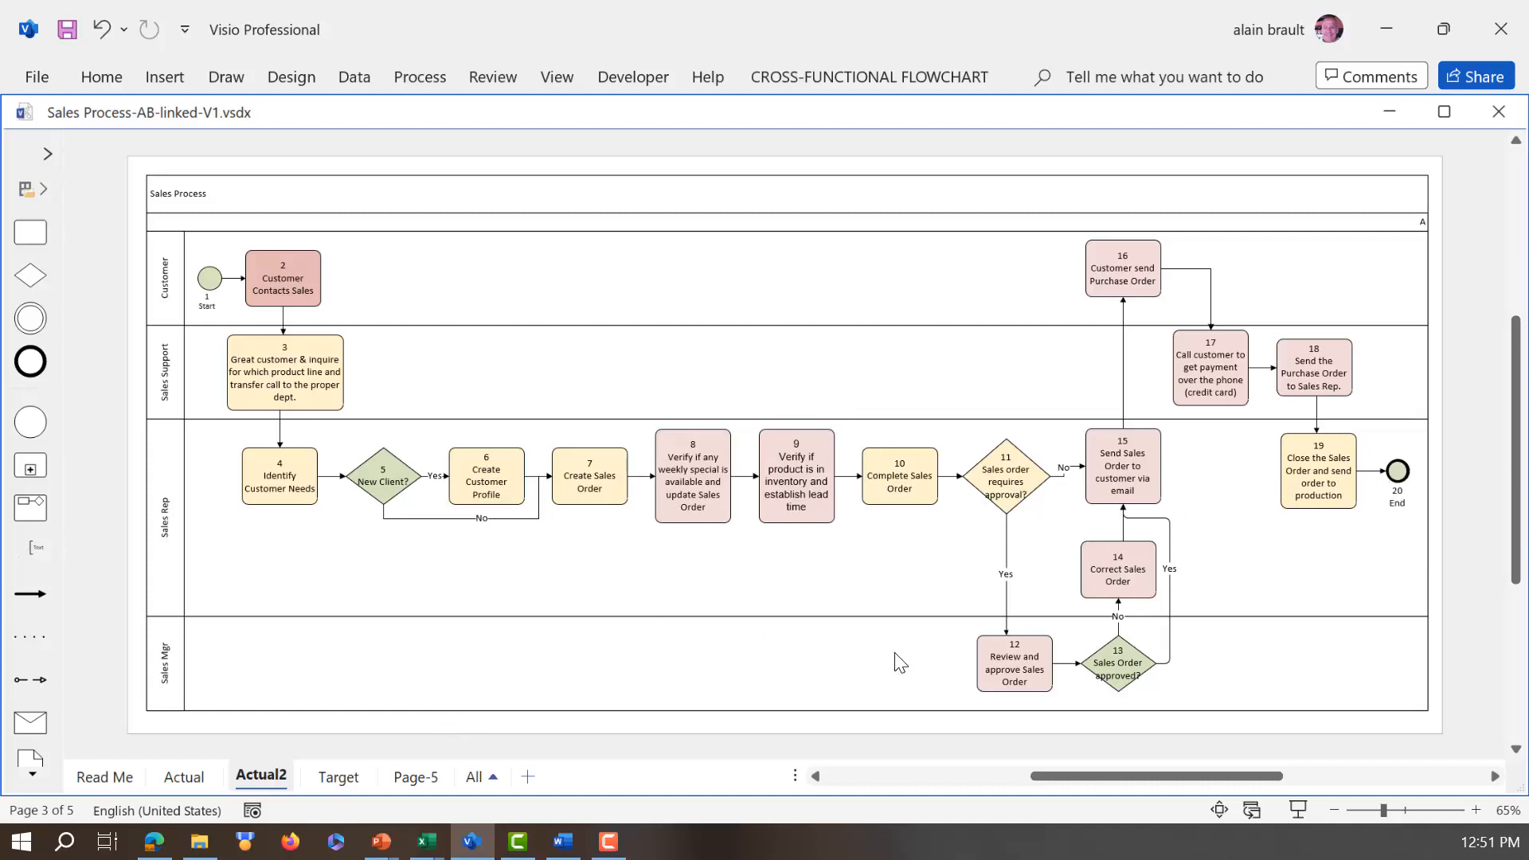
{"action": "left_click", "coordinate": [337, 779]}
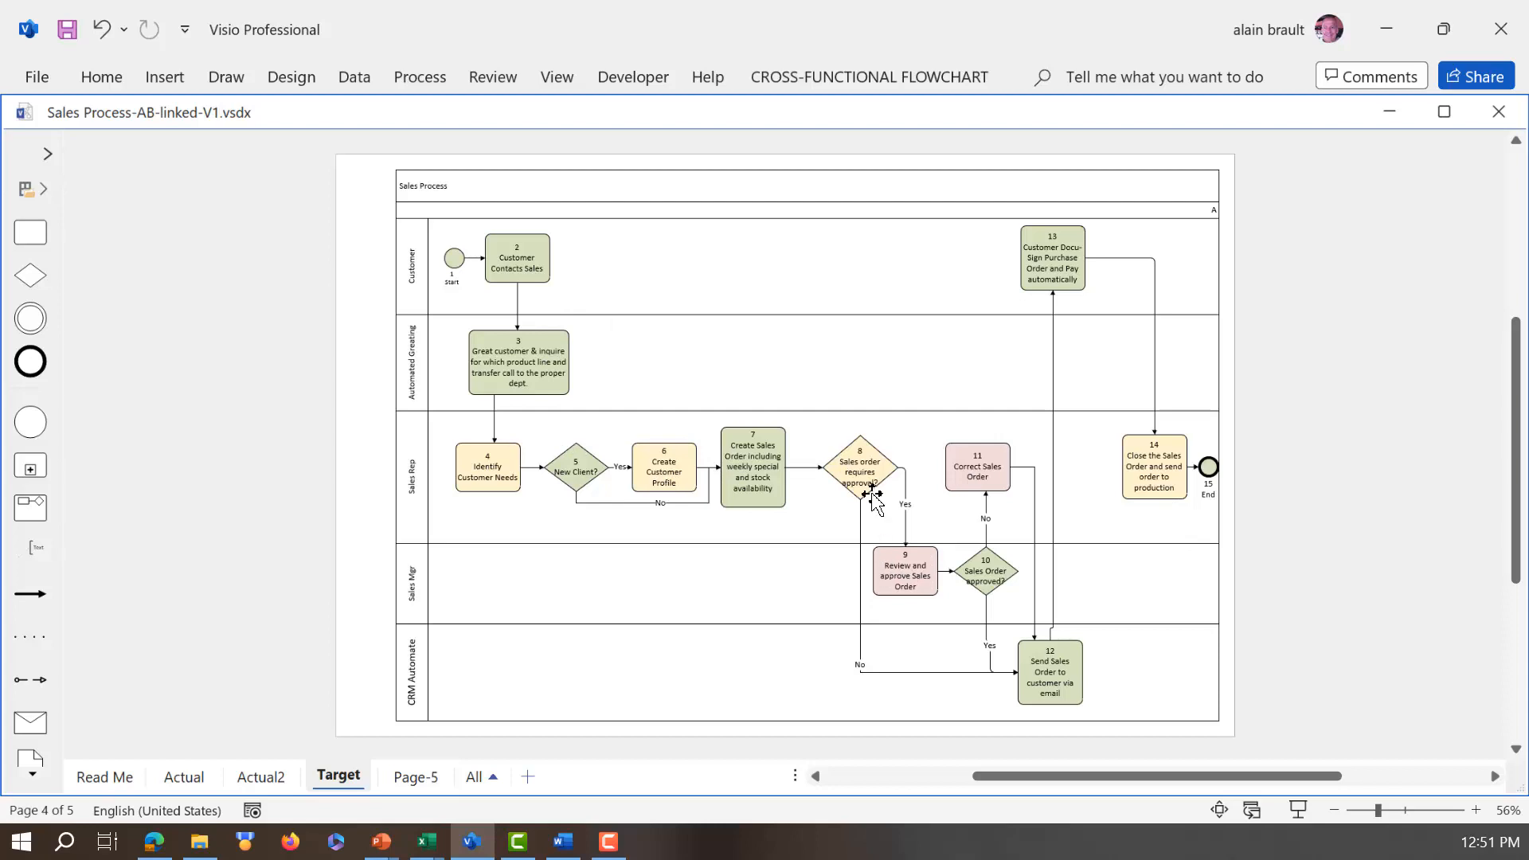
Step: Switch to the Excel workbook and review the list of process steps on the Target sheet
{"action": "mouse_move", "coordinate": [431, 849]}
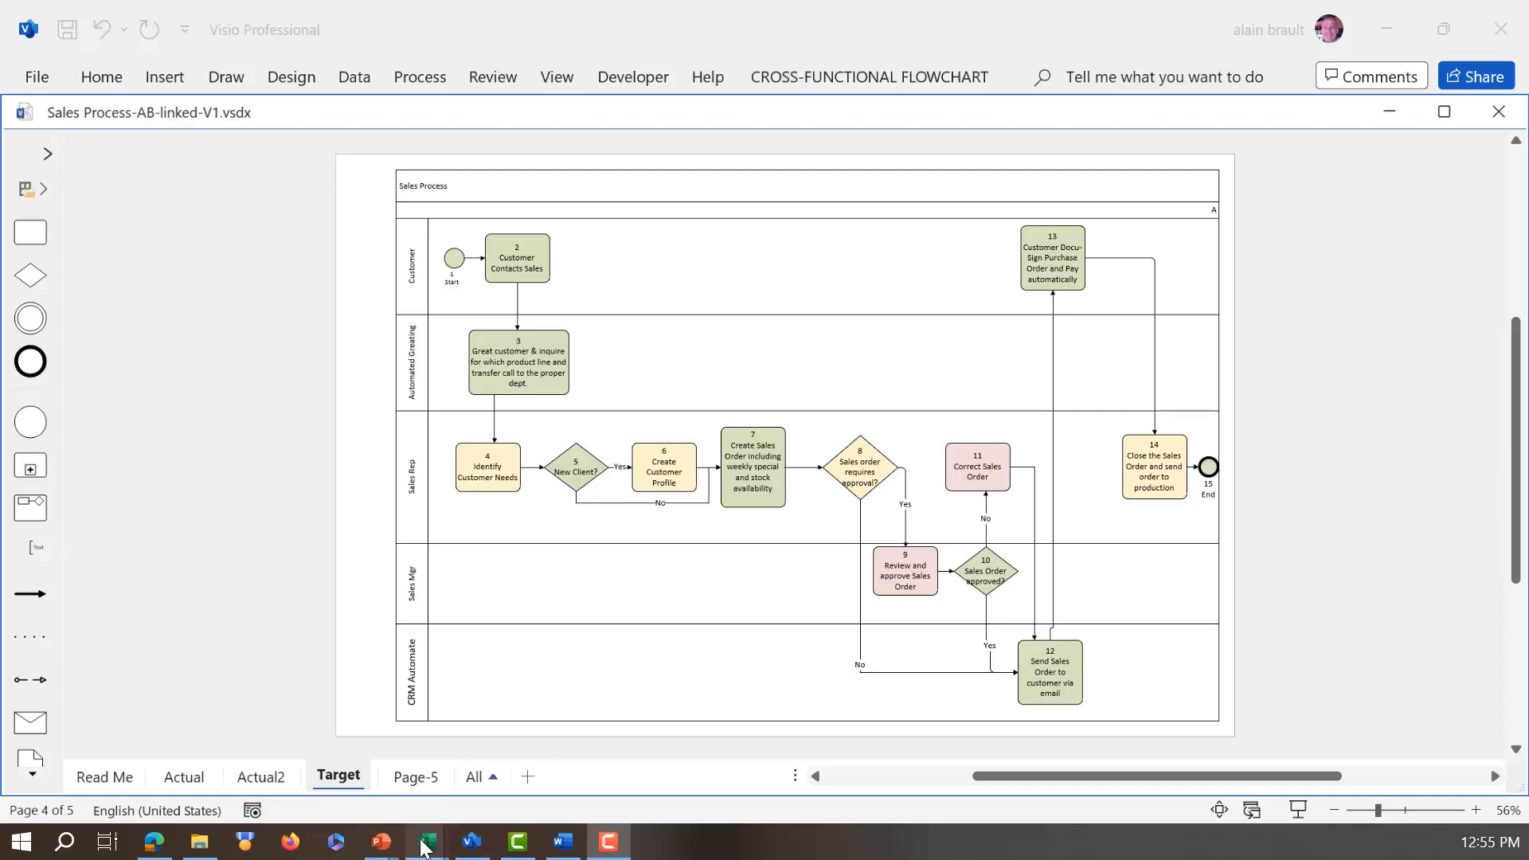
{"action": "mouse_move", "coordinate": [423, 850]}
{"action": "left_click", "coordinate": [572, 796]}
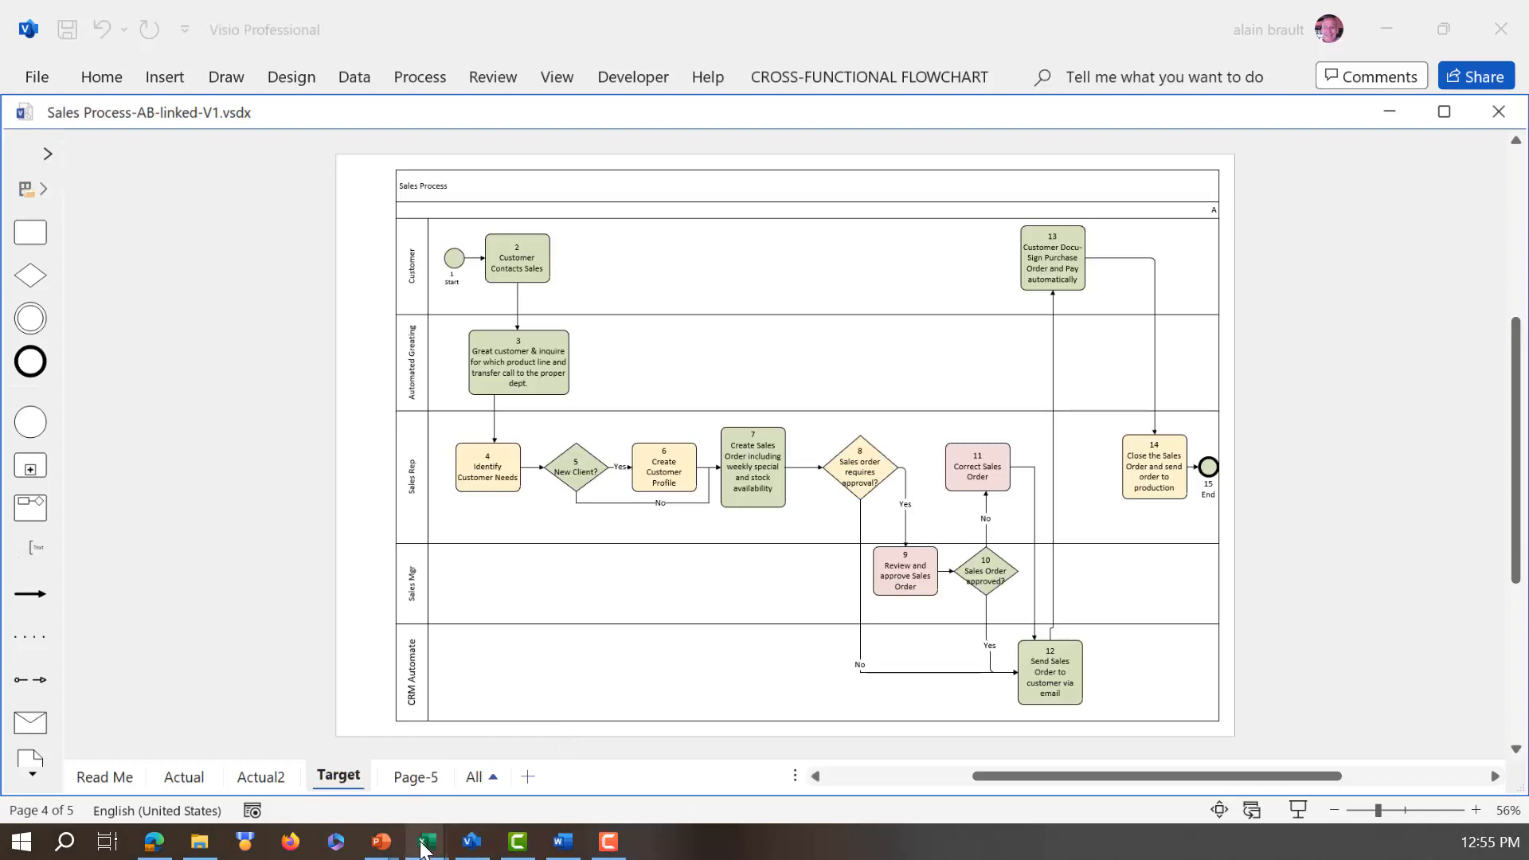
{"action": "mouse_move", "coordinate": [423, 849]}
{"action": "left_click", "coordinate": [506, 767]}
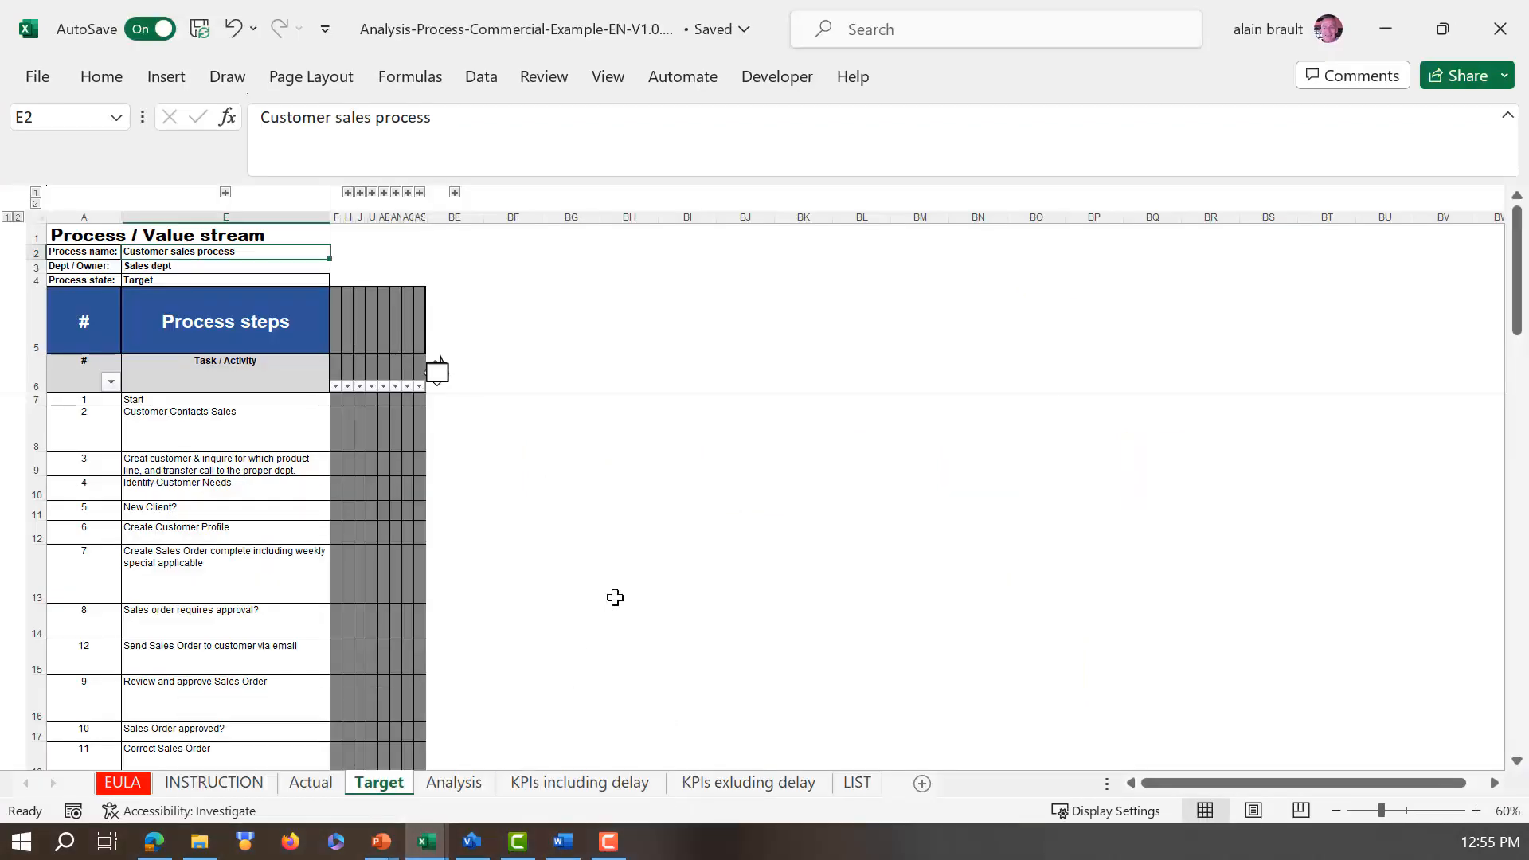
{"action": "scroll", "coordinate": [223, 473], "scroll_direction": "down", "scroll_amount": 2}
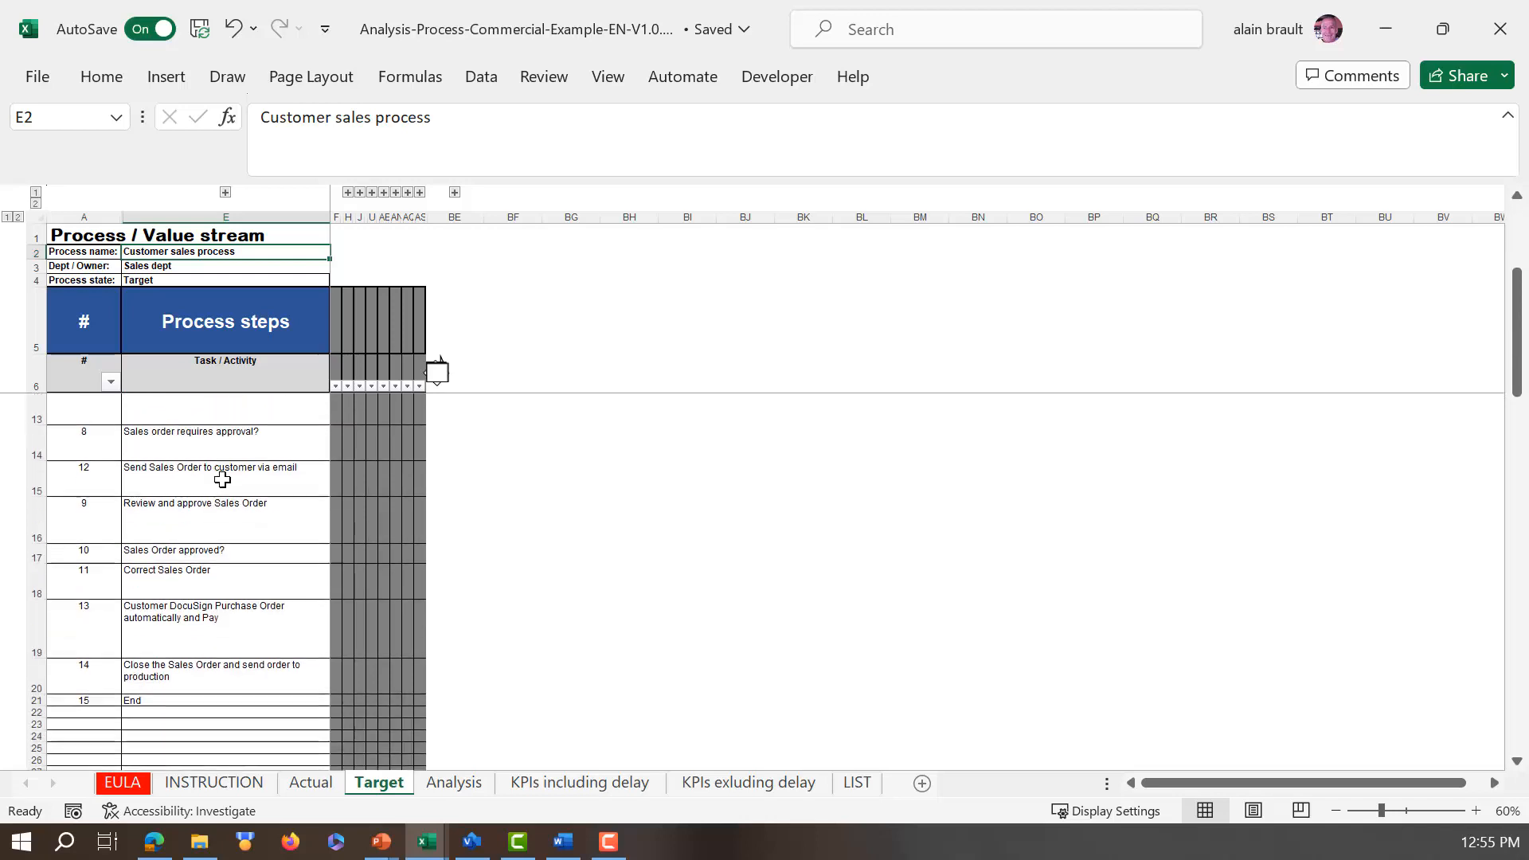
{"action": "scroll", "coordinate": [224, 471], "scroll_direction": "up", "scroll_amount": 2}
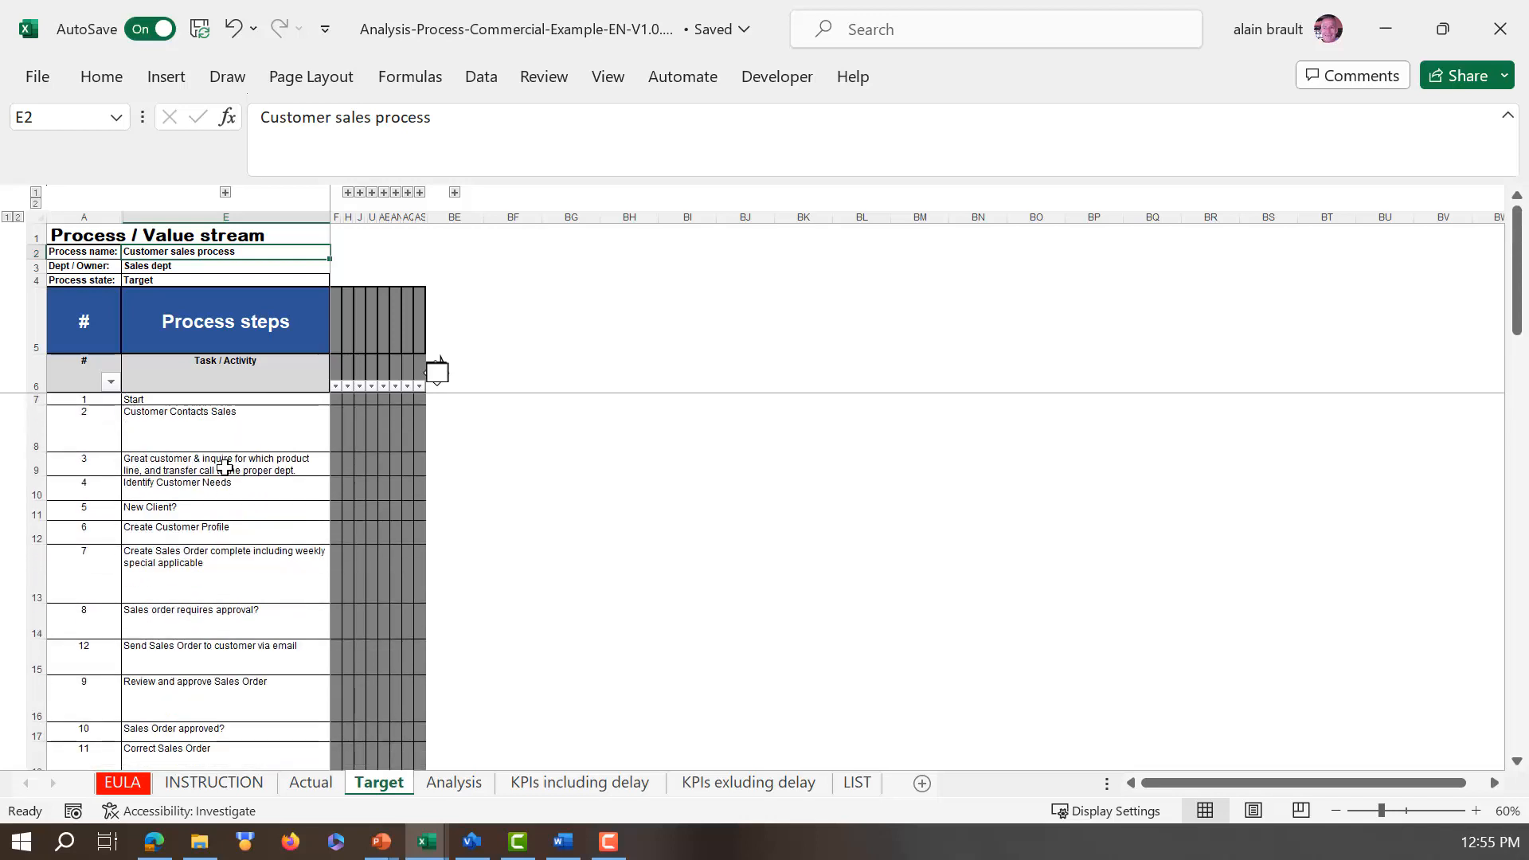
Step: Expand all column groups of the Target sheet for review, and leave only the Time columns expanded beside the process steps
{"action": "left_click", "coordinate": [455, 193]}
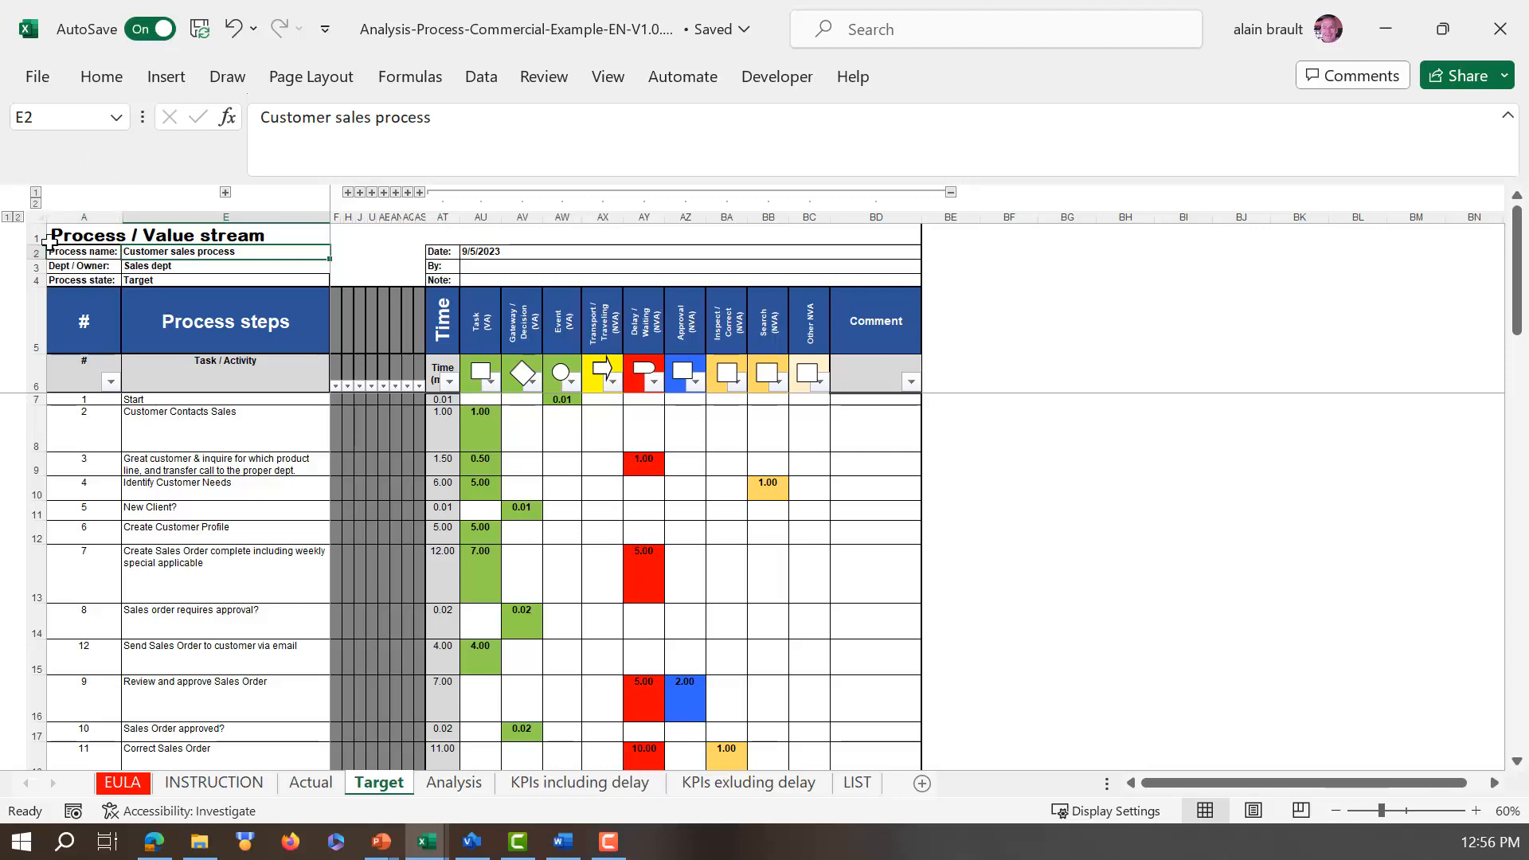
{"action": "left_click", "coordinate": [36, 204]}
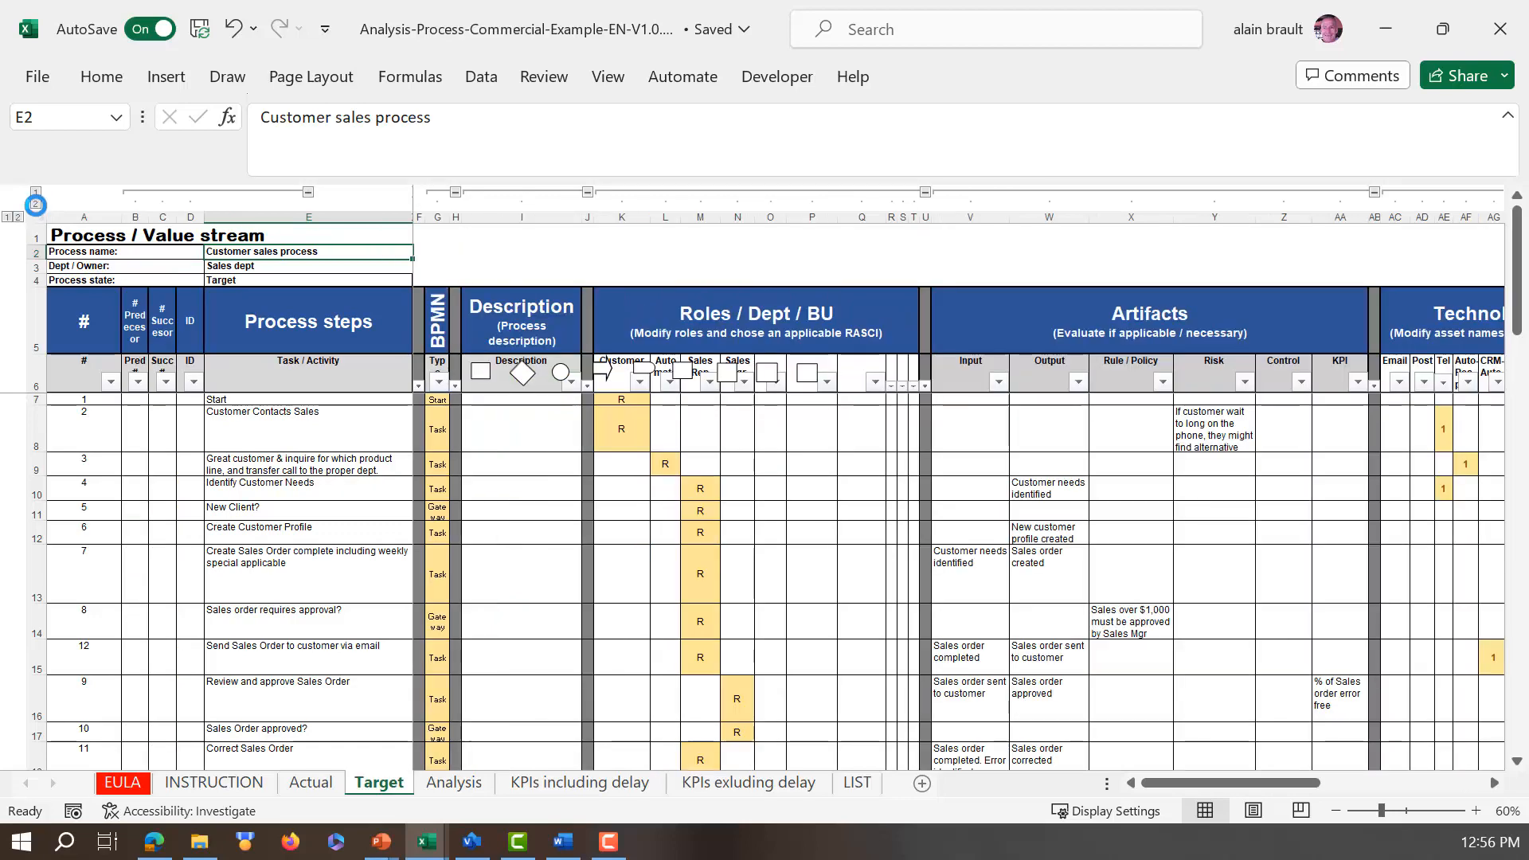
{"action": "left_click_drag", "start_coordinate": [1171, 784], "coordinate": [1359, 803]}
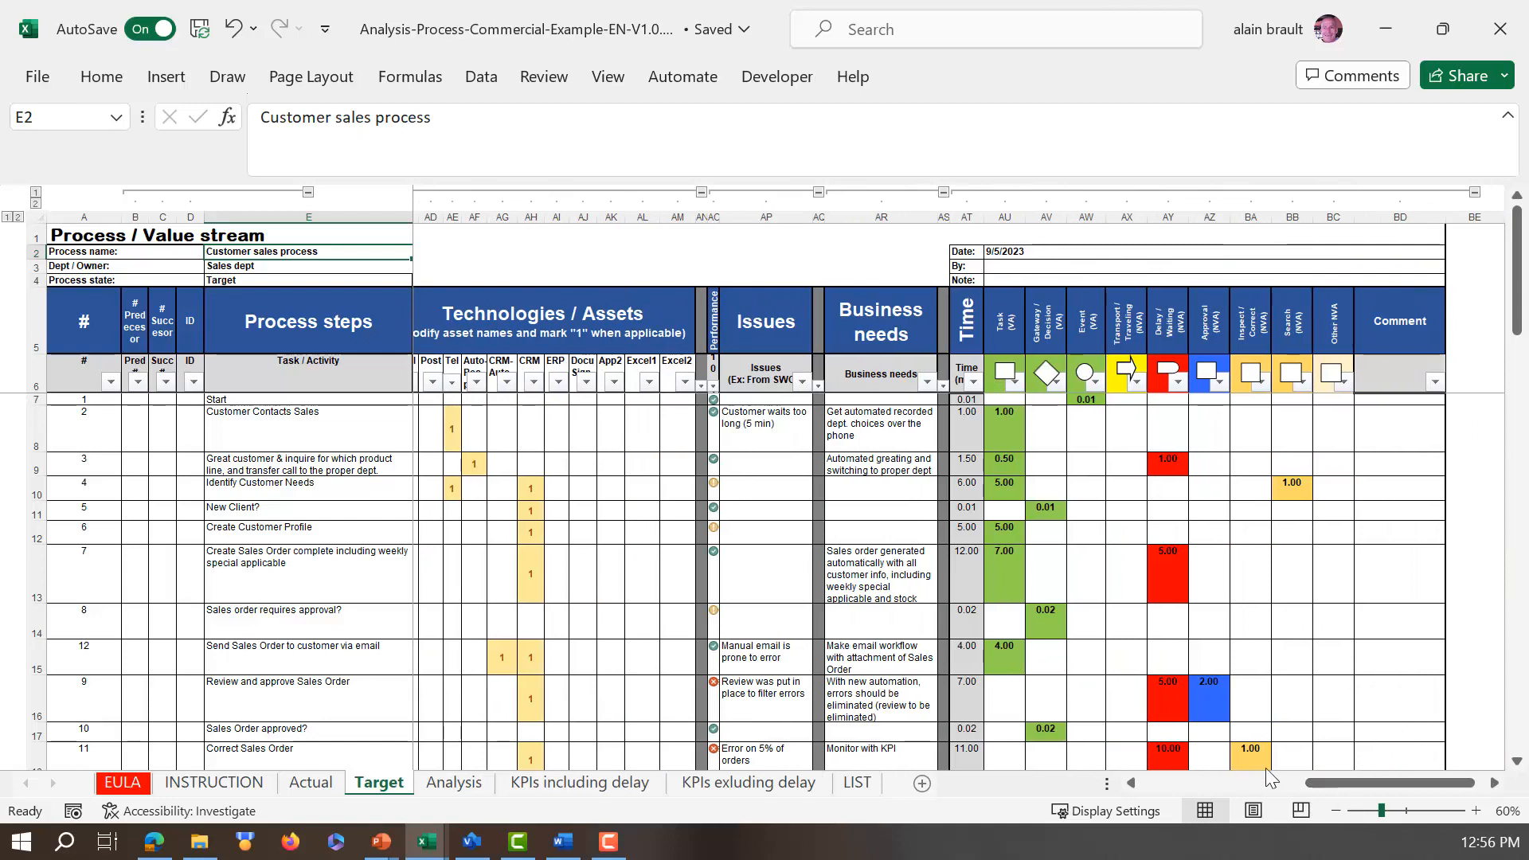
{"action": "left_click", "coordinate": [36, 193]}
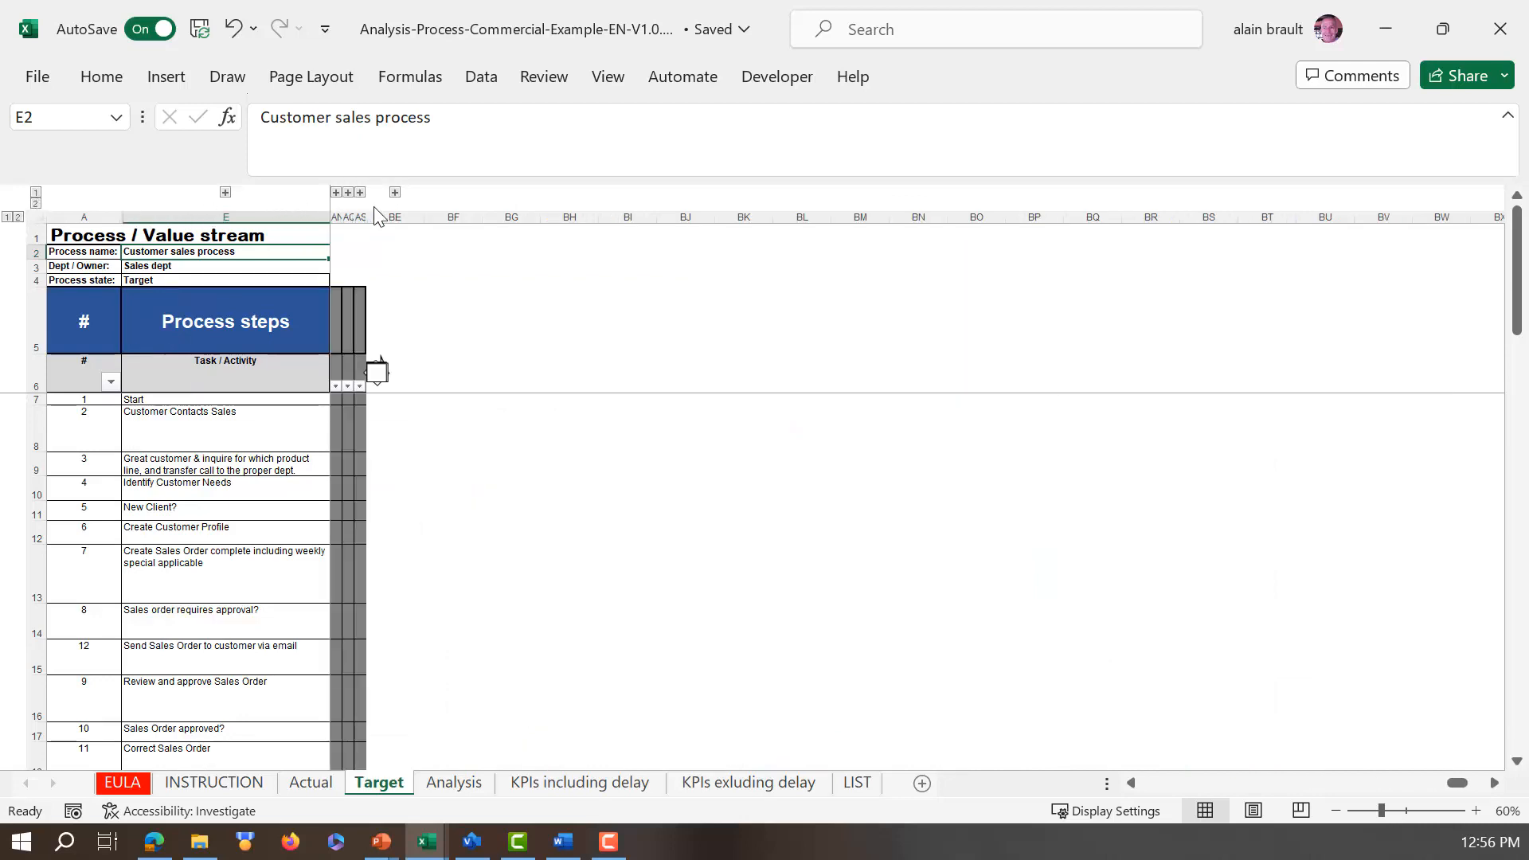
{"action": "left_click", "coordinate": [396, 193]}
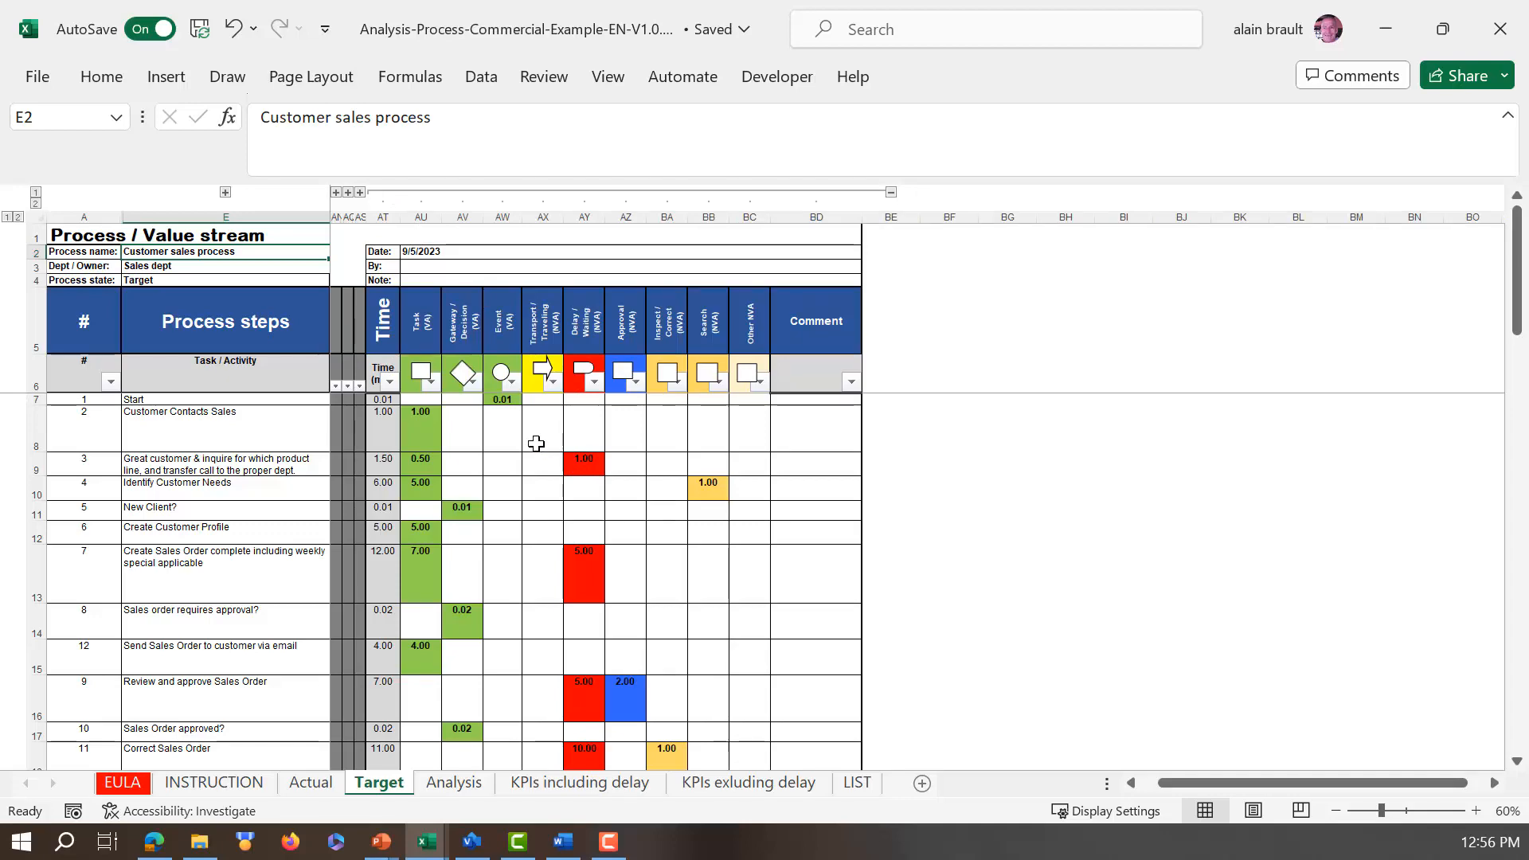
Step: Open the Analysis sheet and compare the actual and target VA-NVA activity times including and excluding delay
{"action": "left_click", "coordinate": [459, 785]}
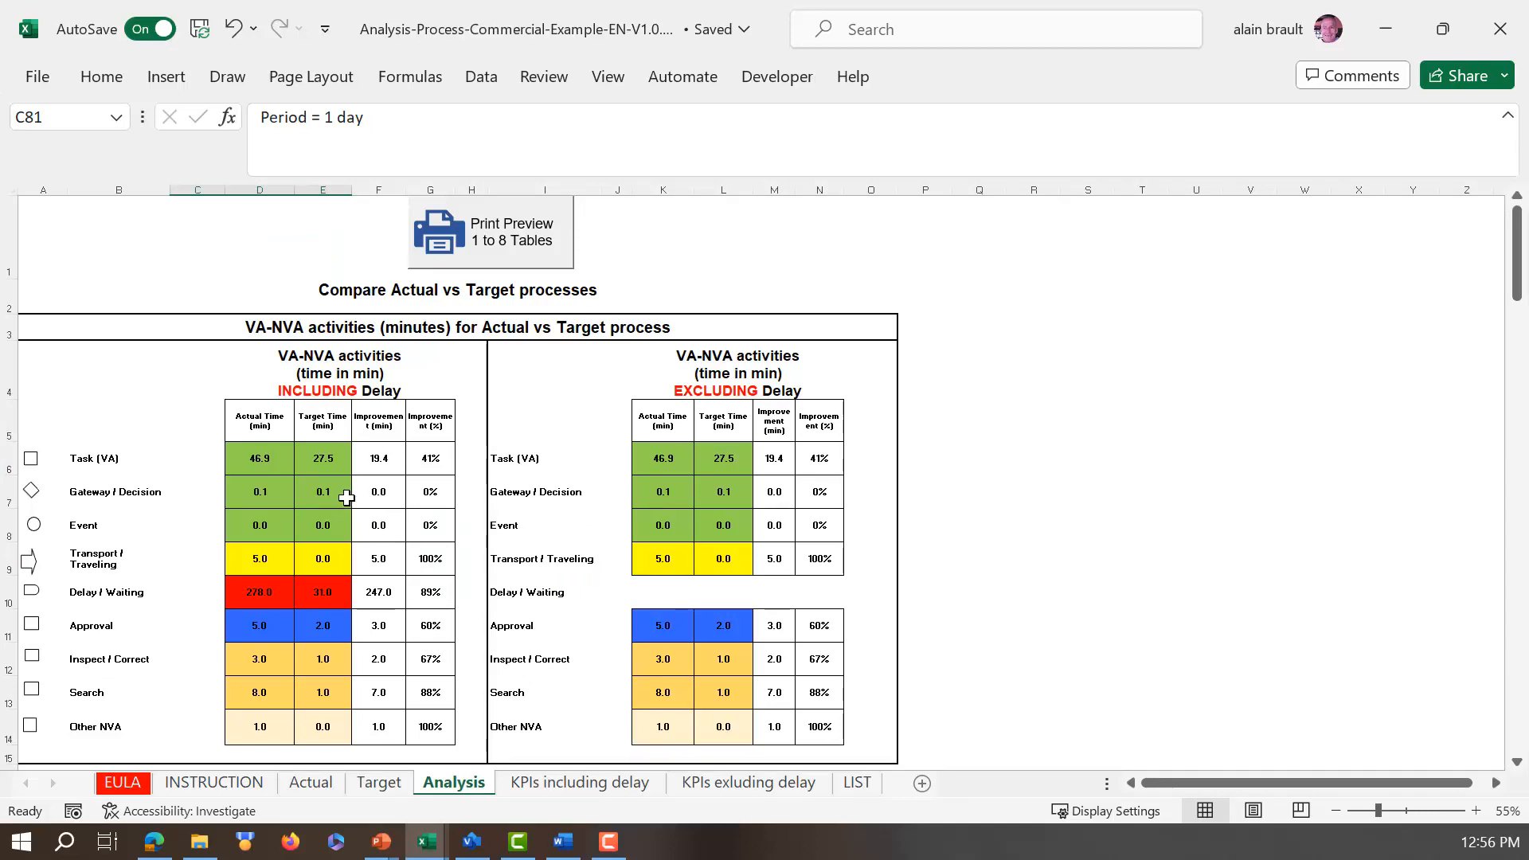
{"action": "scroll", "coordinate": [342, 494], "scroll_direction": "down", "scroll_amount": 2}
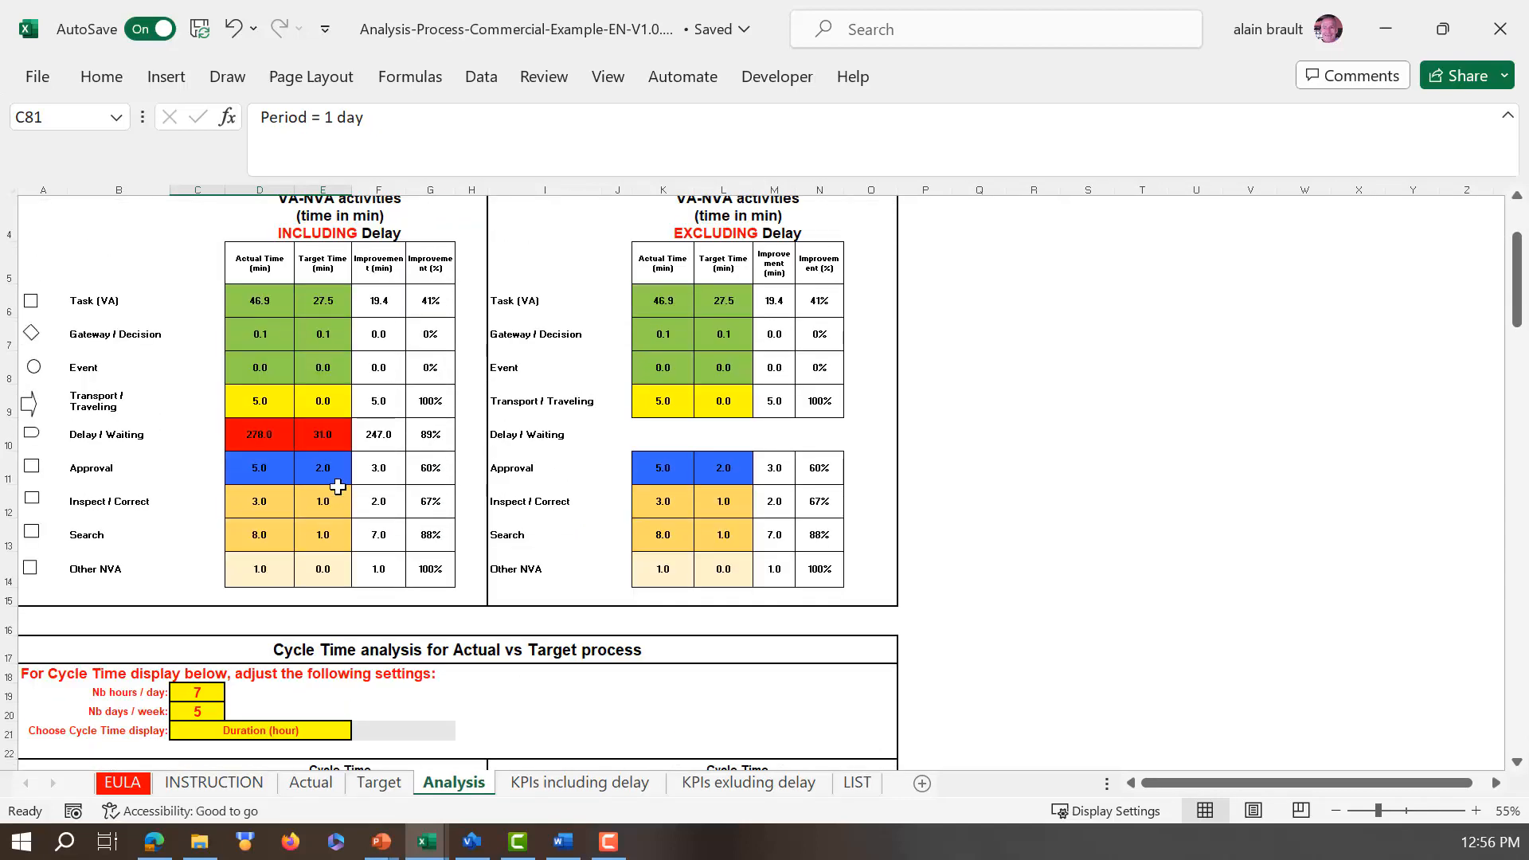
{"action": "scroll", "coordinate": [337, 484], "scroll_direction": "up", "scroll_amount": 2}
{"action": "scroll", "coordinate": [338, 485], "scroll_direction": "up", "scroll_amount": 1}
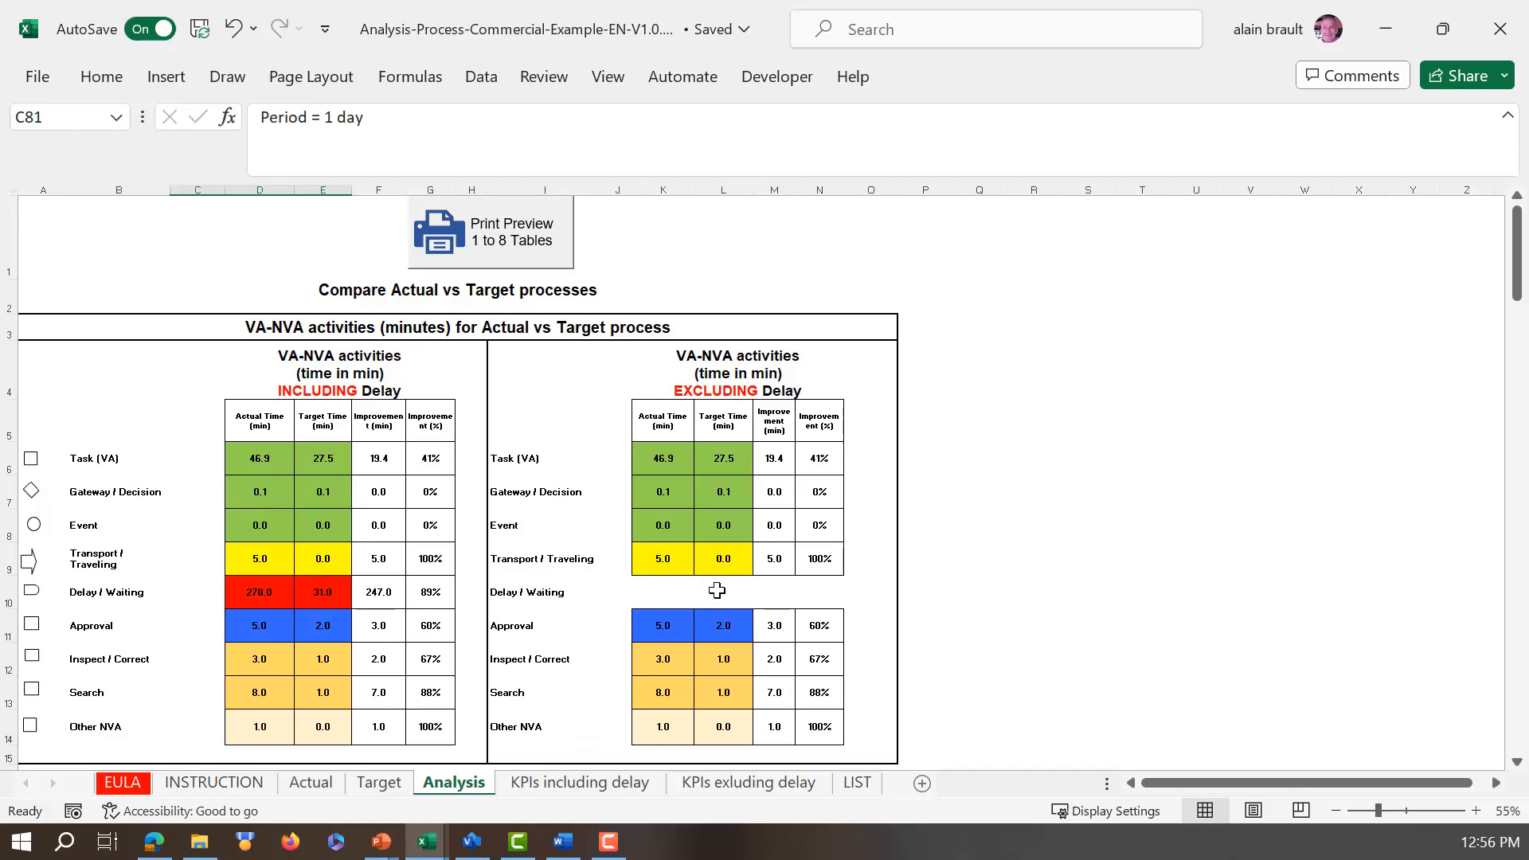
Step: Try the cycle time display in Duration (day) and return it to Duration (hour)
{"action": "scroll", "coordinate": [718, 582], "scroll_direction": "down", "scroll_amount": 4}
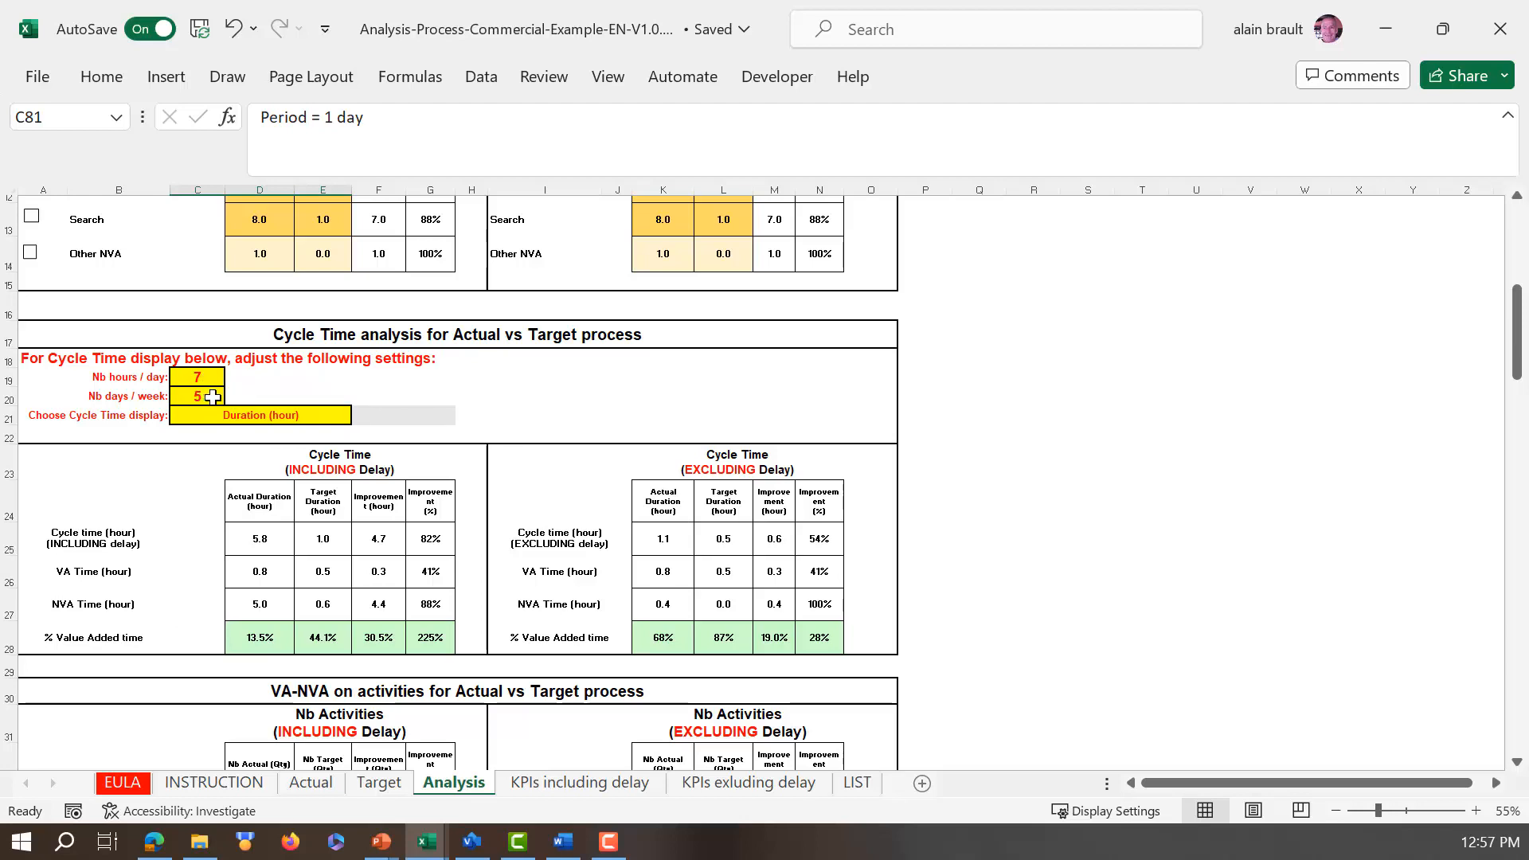
{"action": "left_click", "coordinate": [344, 417]}
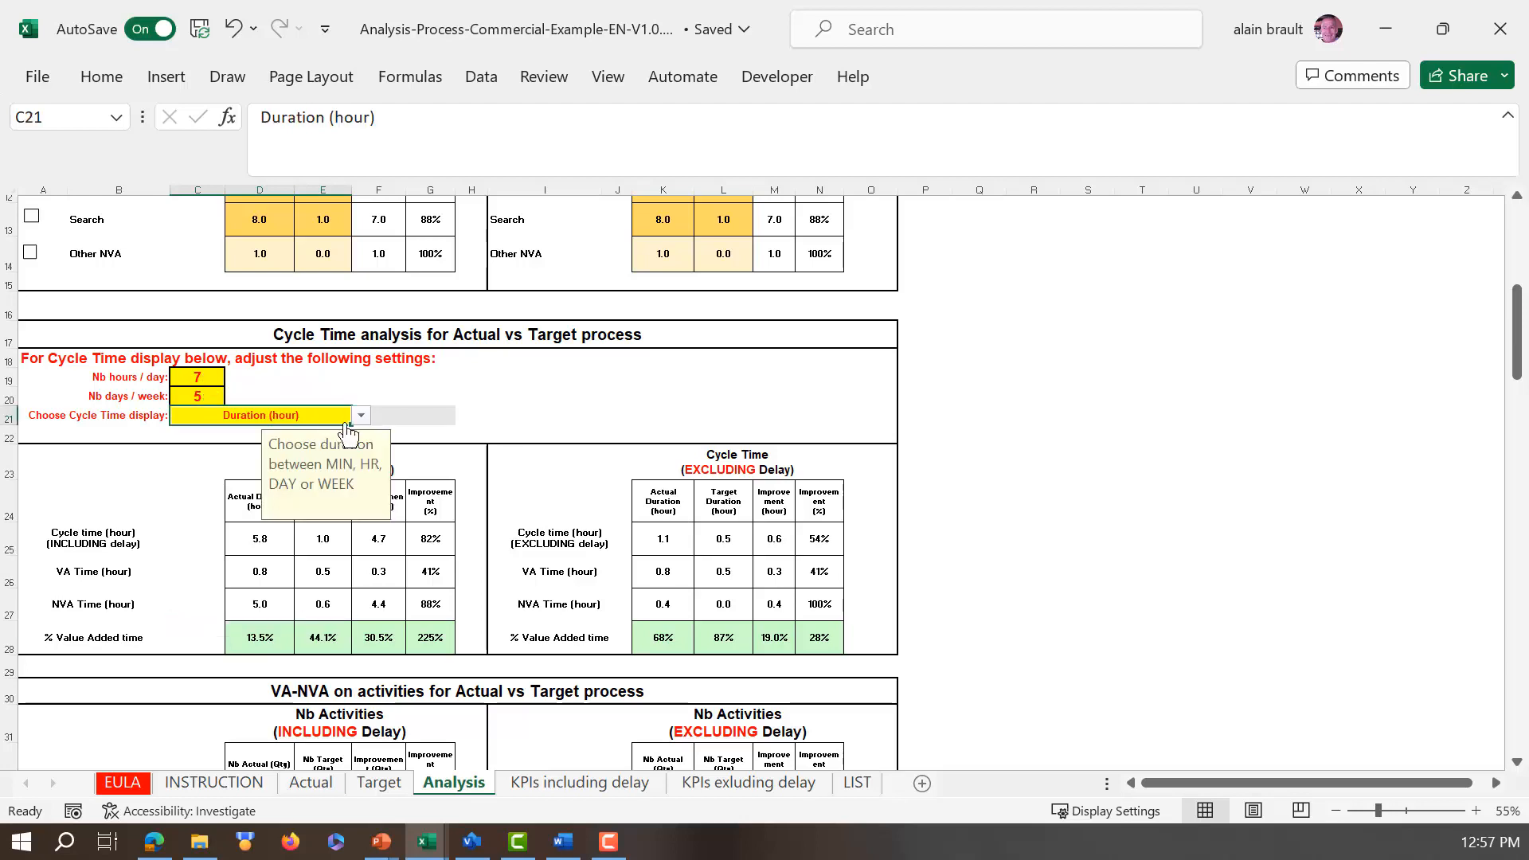
{"action": "left_click", "coordinate": [361, 416]}
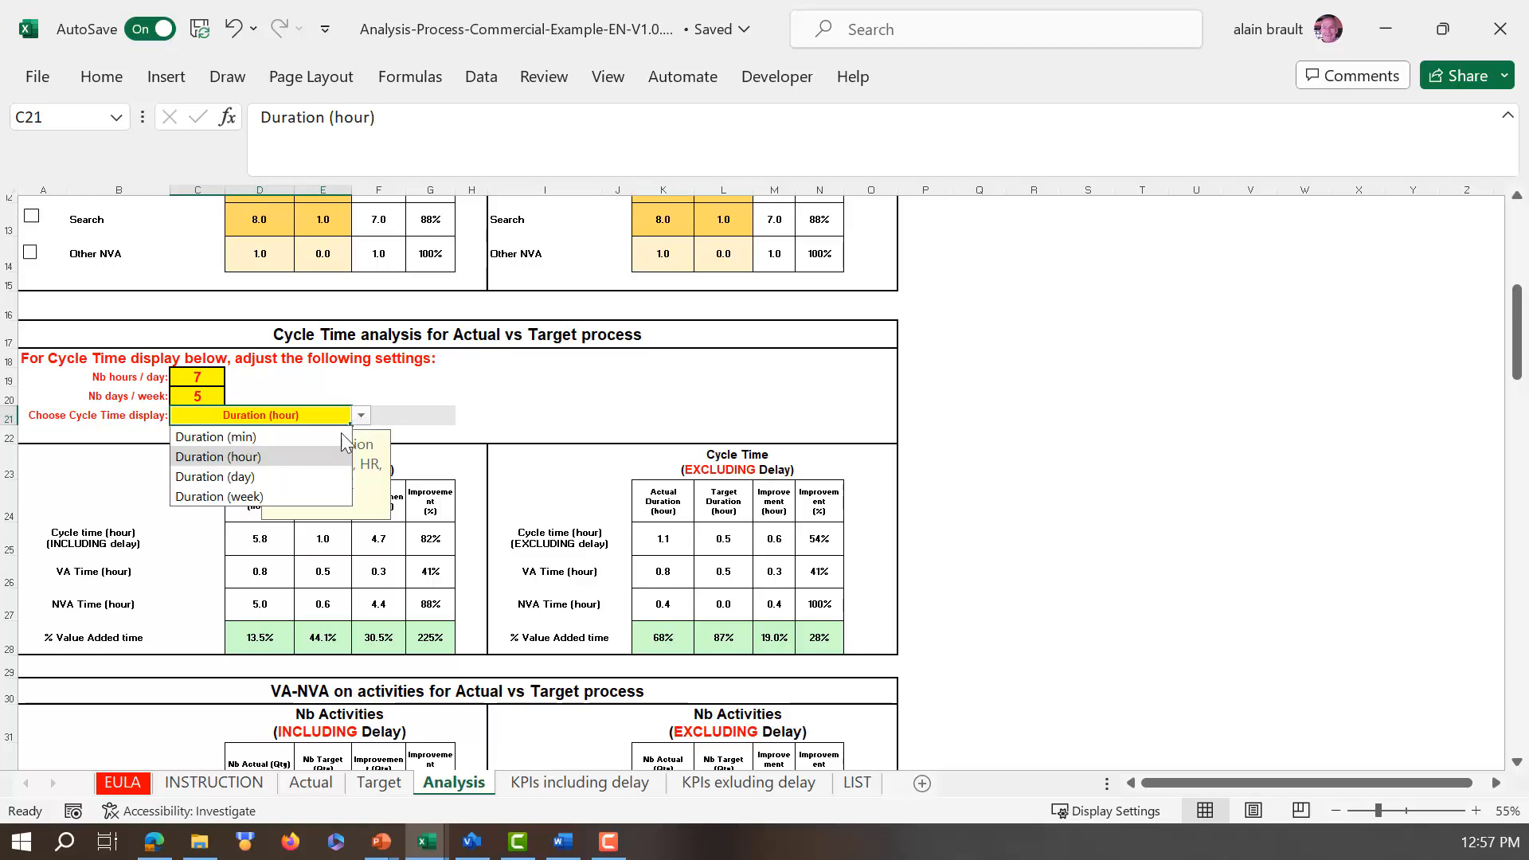
{"action": "left_click", "coordinate": [246, 478]}
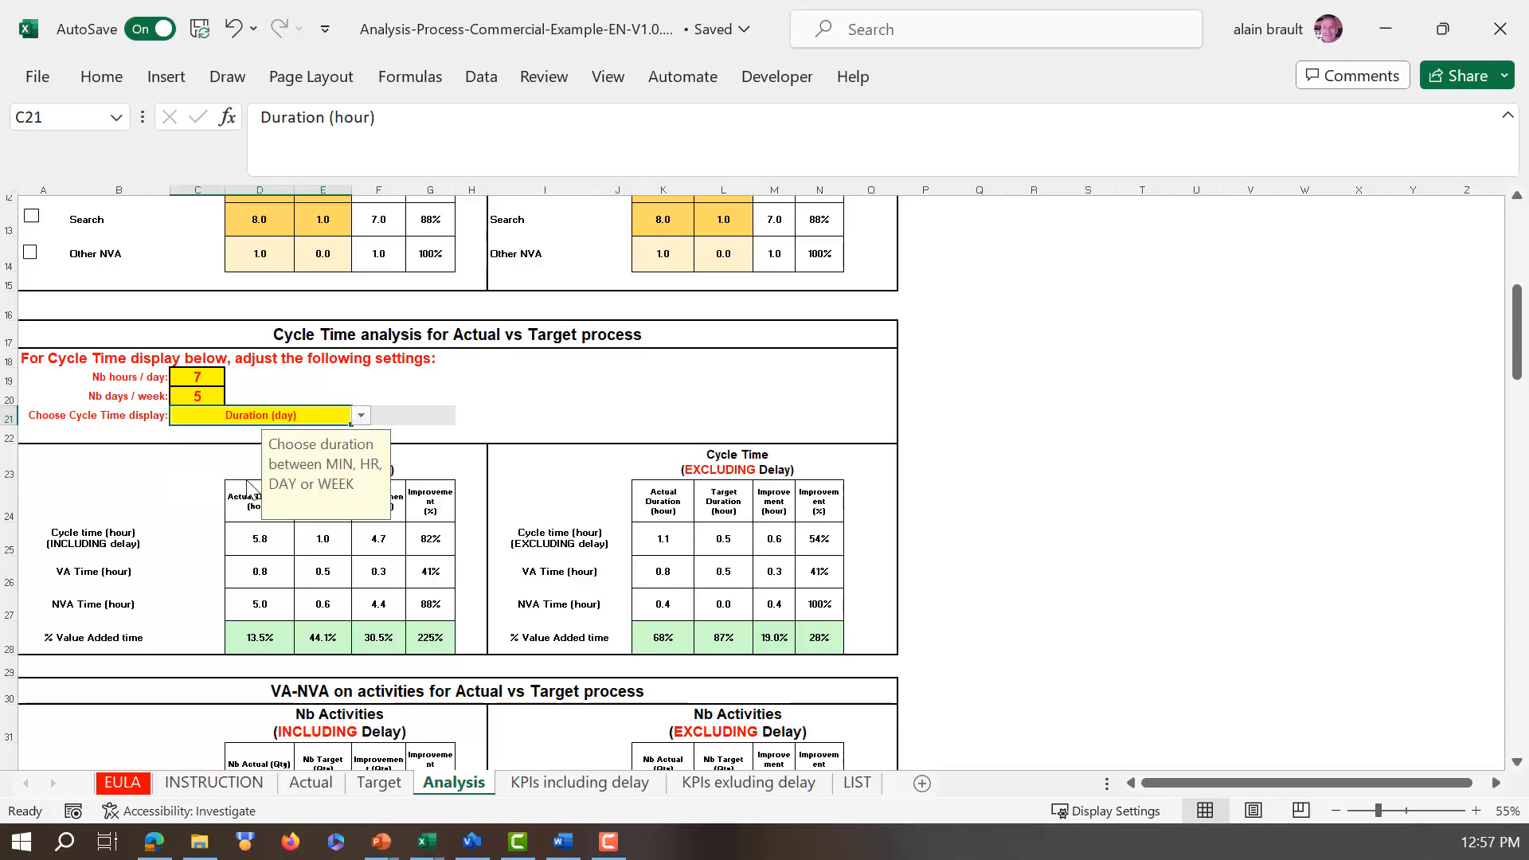
{"action": "left_click", "coordinate": [360, 418]}
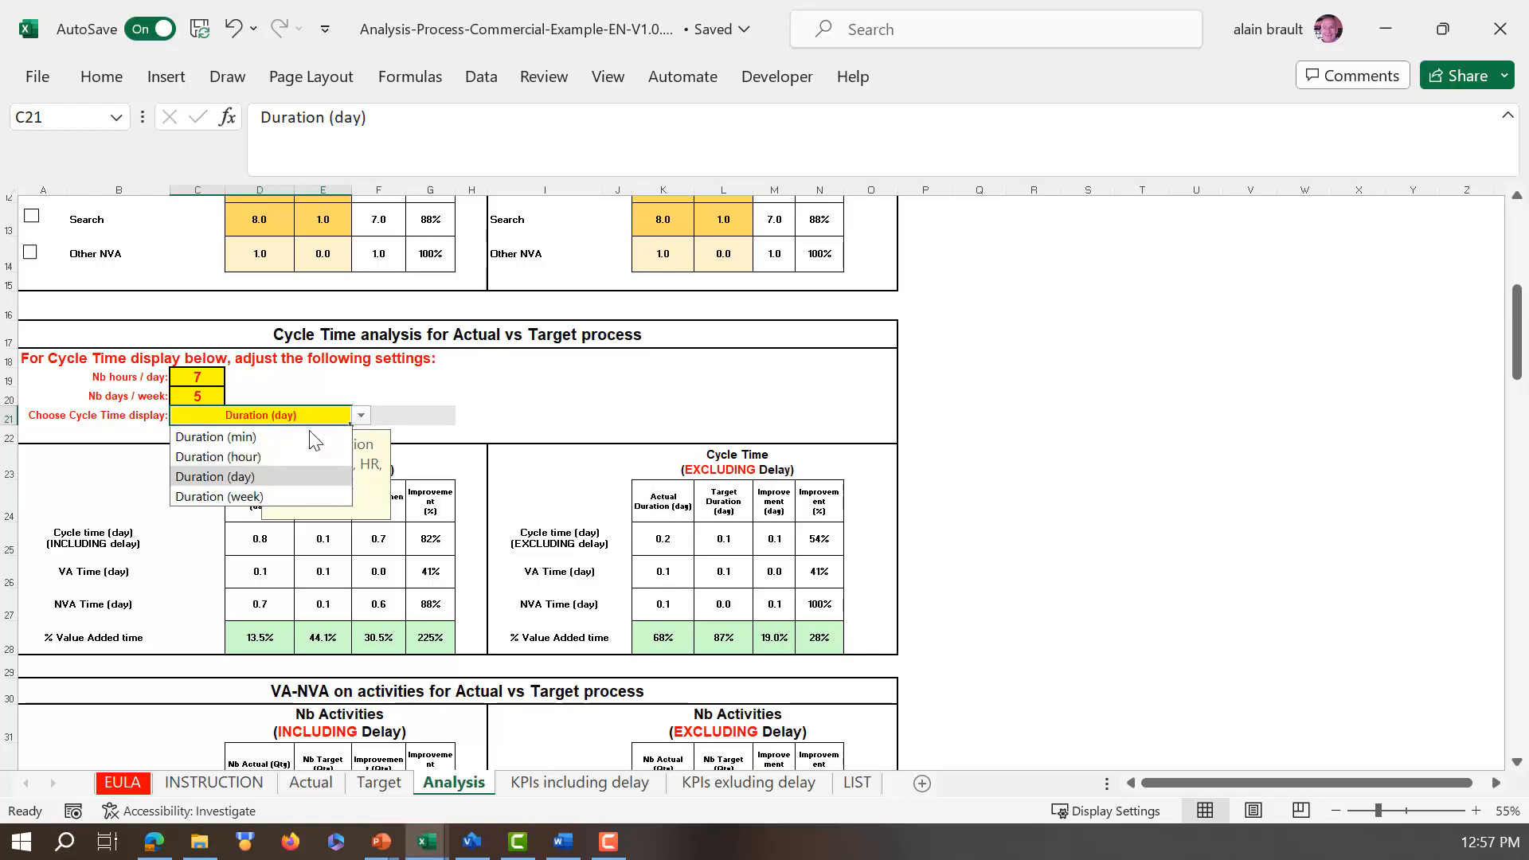
{"action": "left_click", "coordinate": [251, 454]}
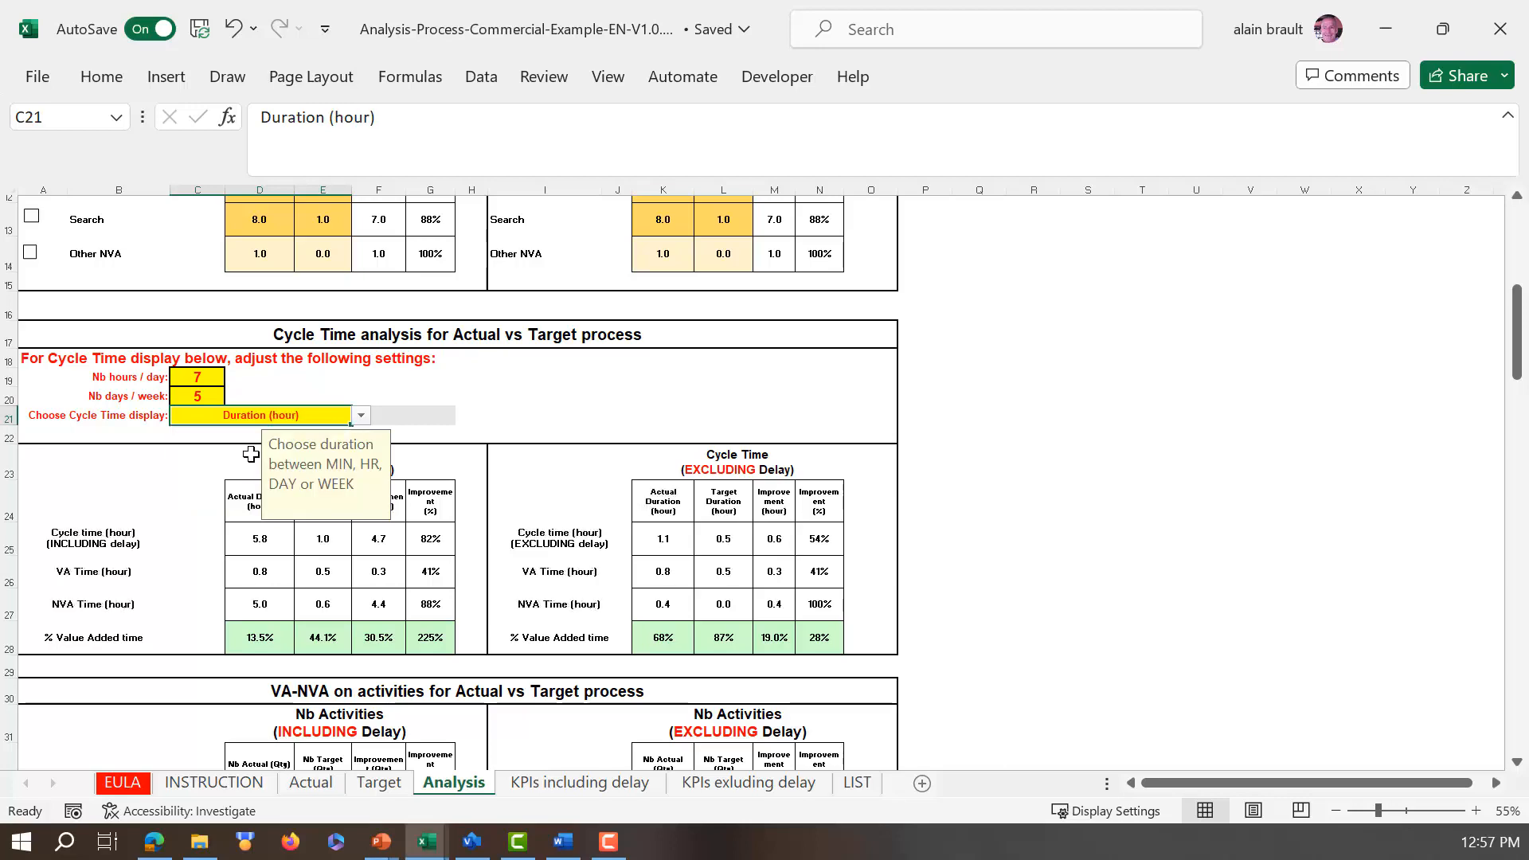
Step: Examine the activity count and summary tables, the Hourly Rate setting and the cost per instance tables for Actual vs Target
{"action": "scroll", "coordinate": [358, 478], "scroll_direction": "down", "scroll_amount": 4}
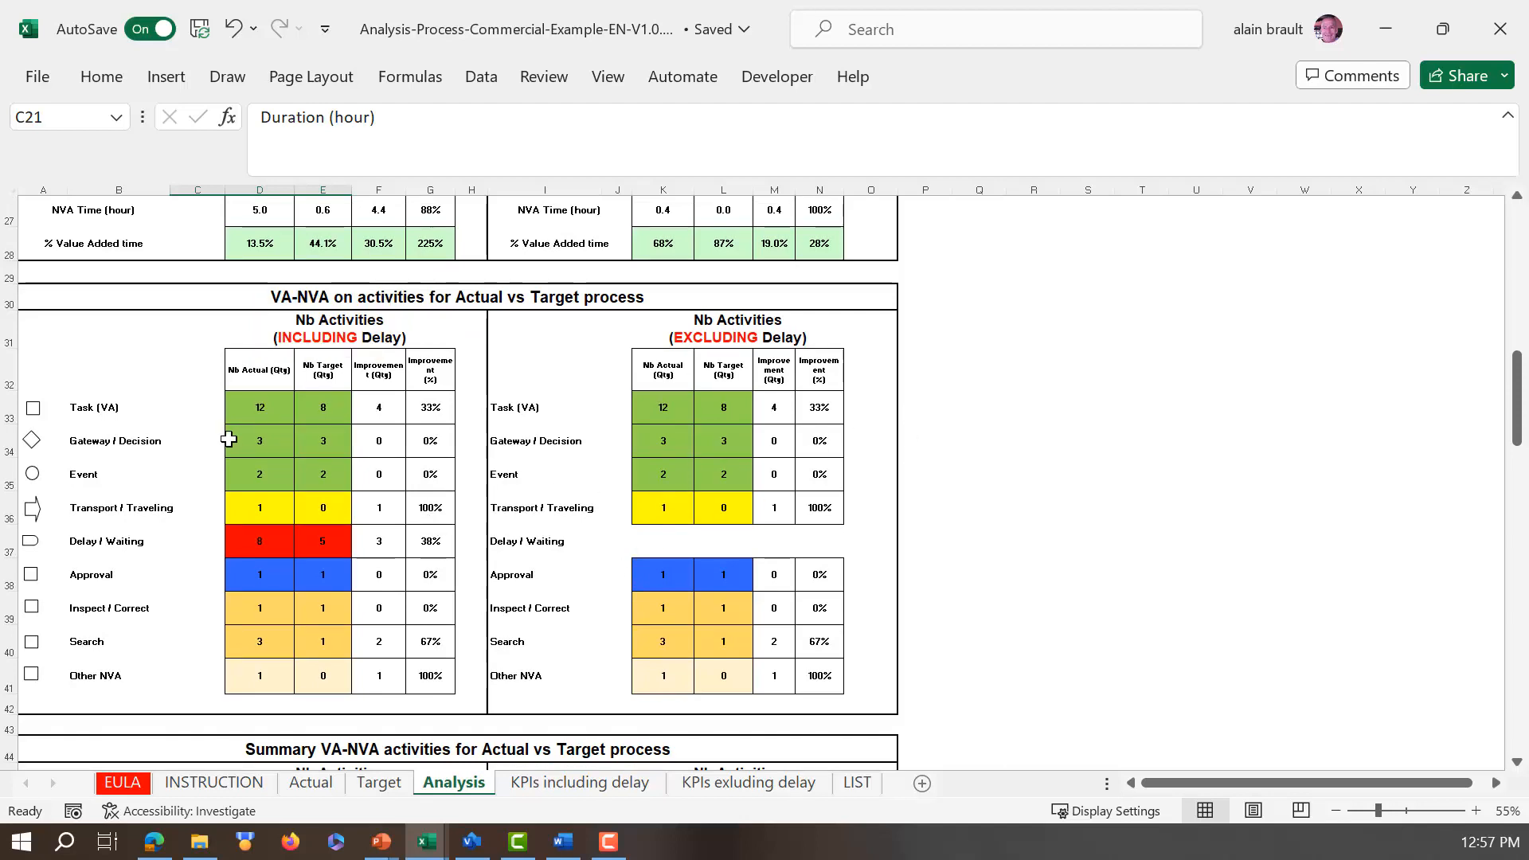
{"action": "scroll", "coordinate": [225, 410], "scroll_direction": "down", "scroll_amount": 3}
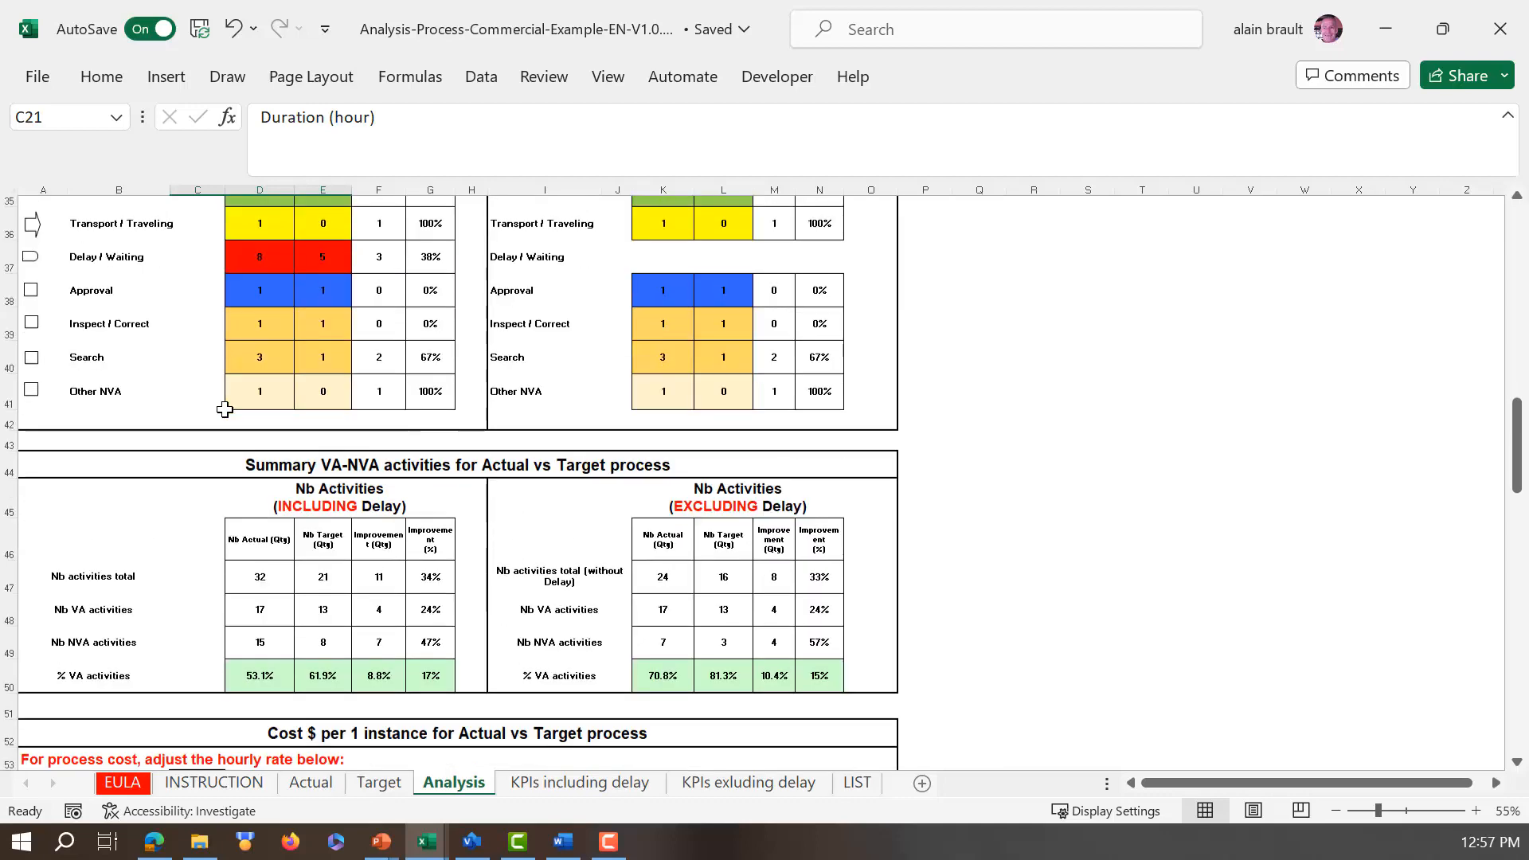
{"action": "scroll", "coordinate": [225, 409], "scroll_direction": "down", "scroll_amount": 3}
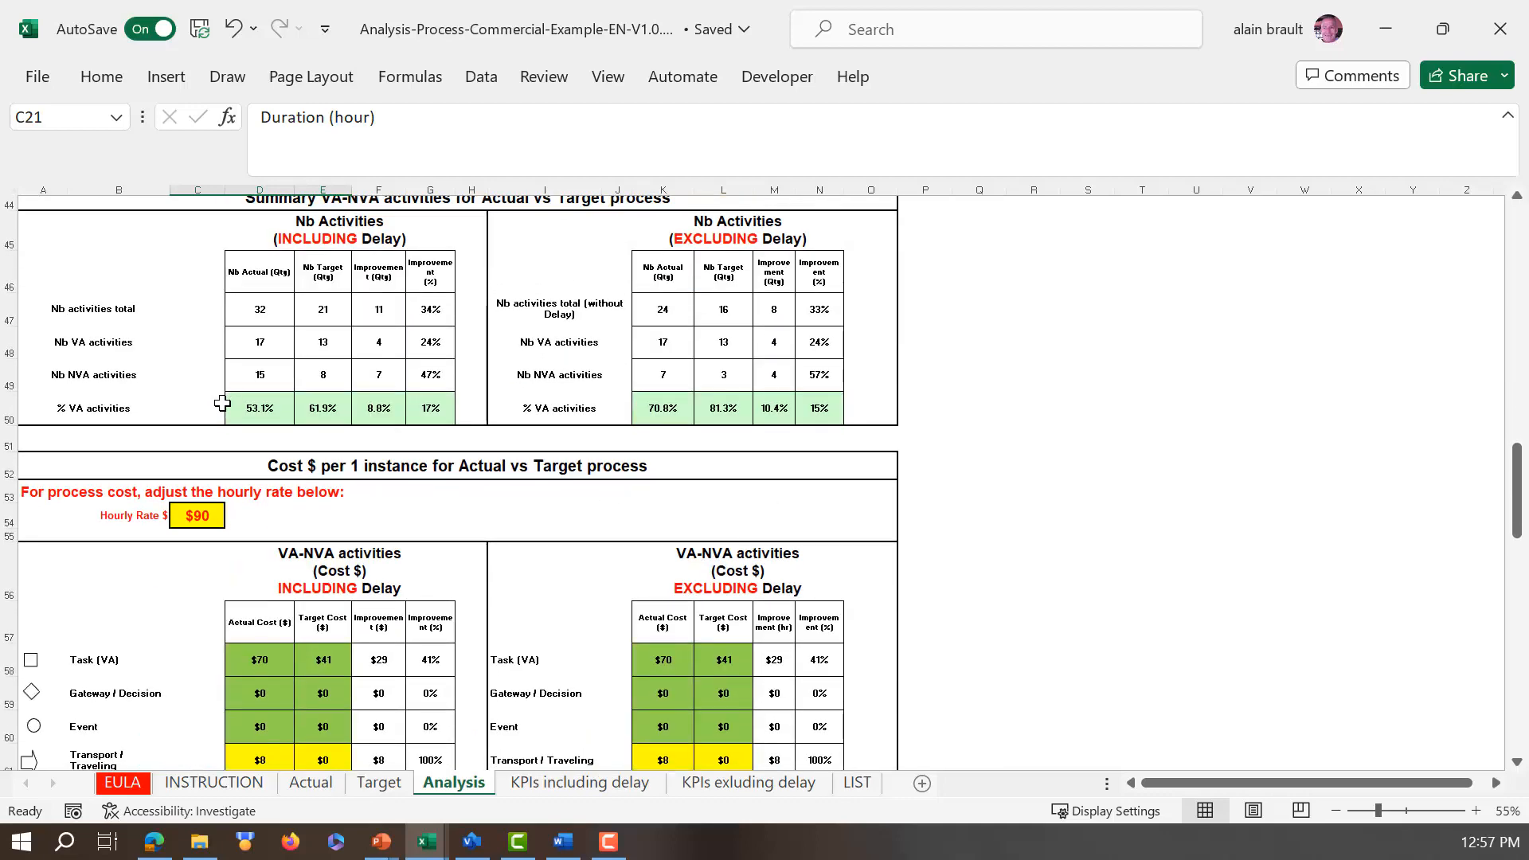
{"action": "scroll", "coordinate": [222, 404], "scroll_direction": "down", "scroll_amount": 1}
{"action": "scroll", "coordinate": [222, 401], "scroll_direction": "down", "scroll_amount": 1}
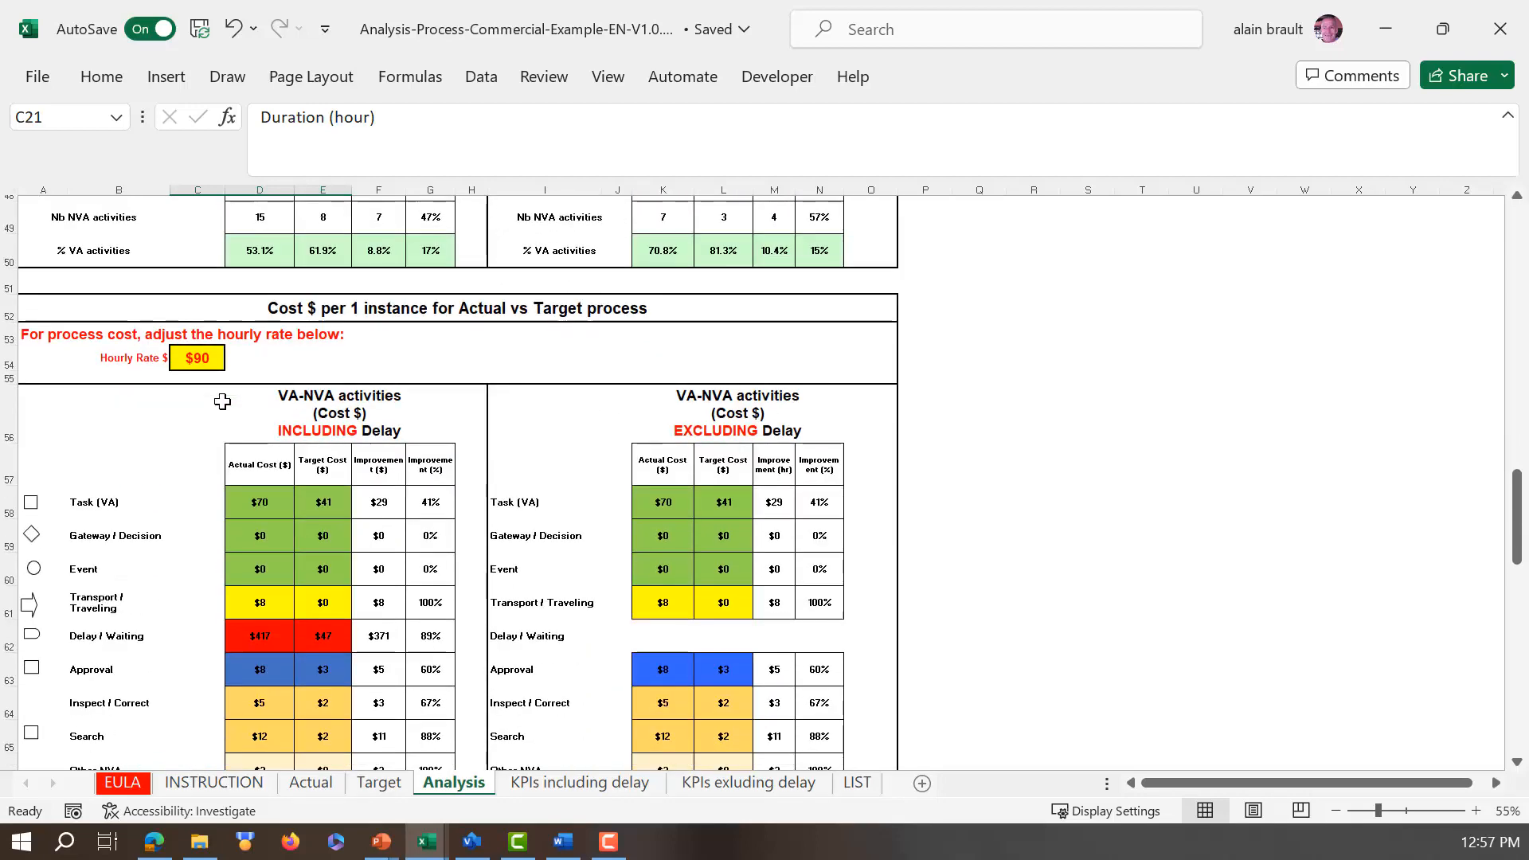
{"action": "scroll", "coordinate": [219, 395], "scroll_direction": "down", "scroll_amount": 1}
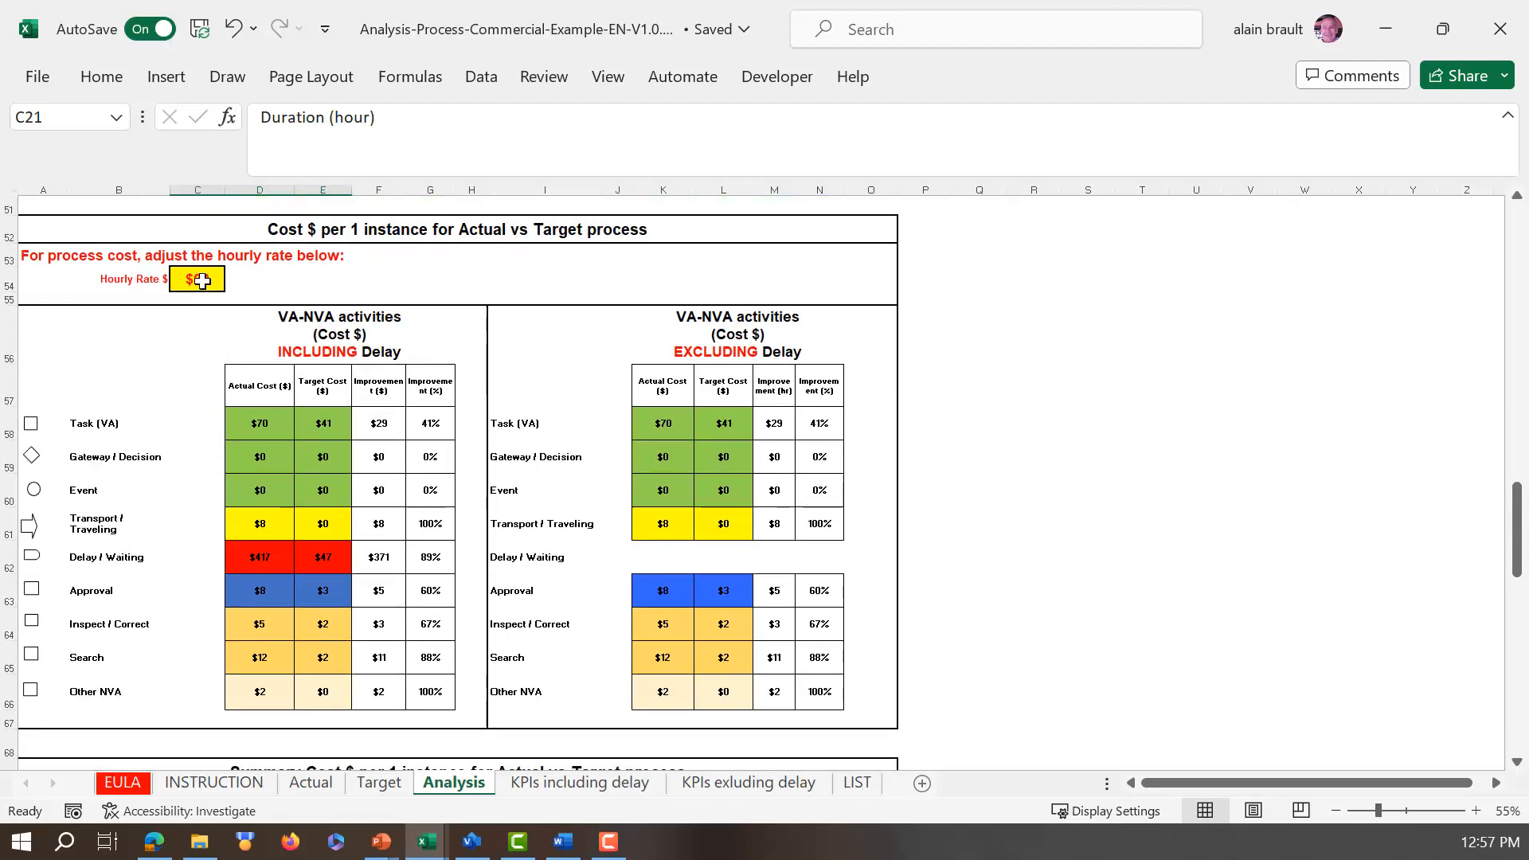
{"action": "left_click", "coordinate": [200, 282]}
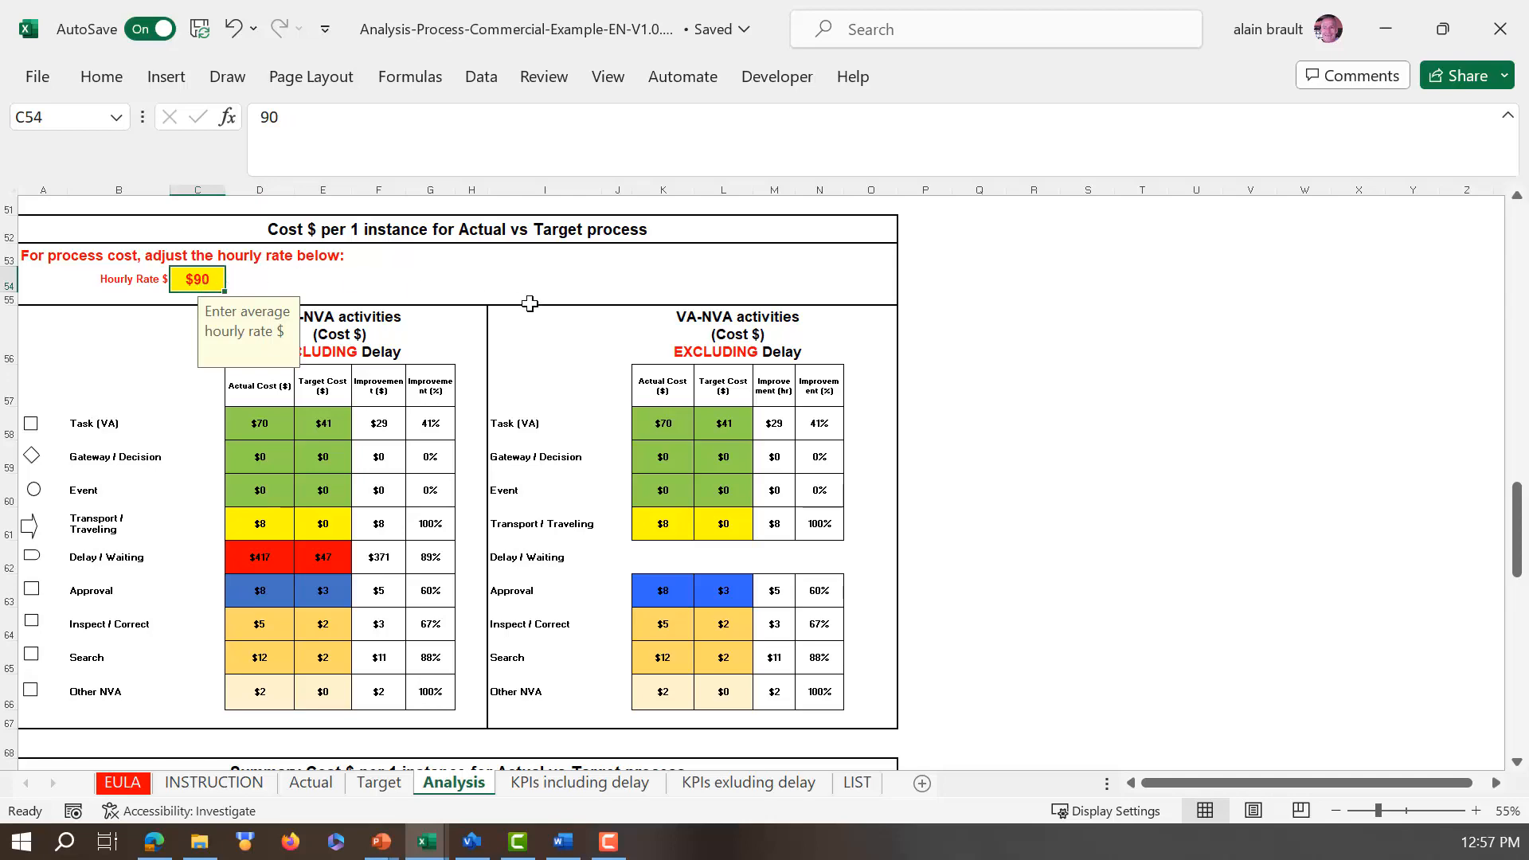
{"action": "scroll", "coordinate": [410, 403], "scroll_direction": "down", "scroll_amount": 6}
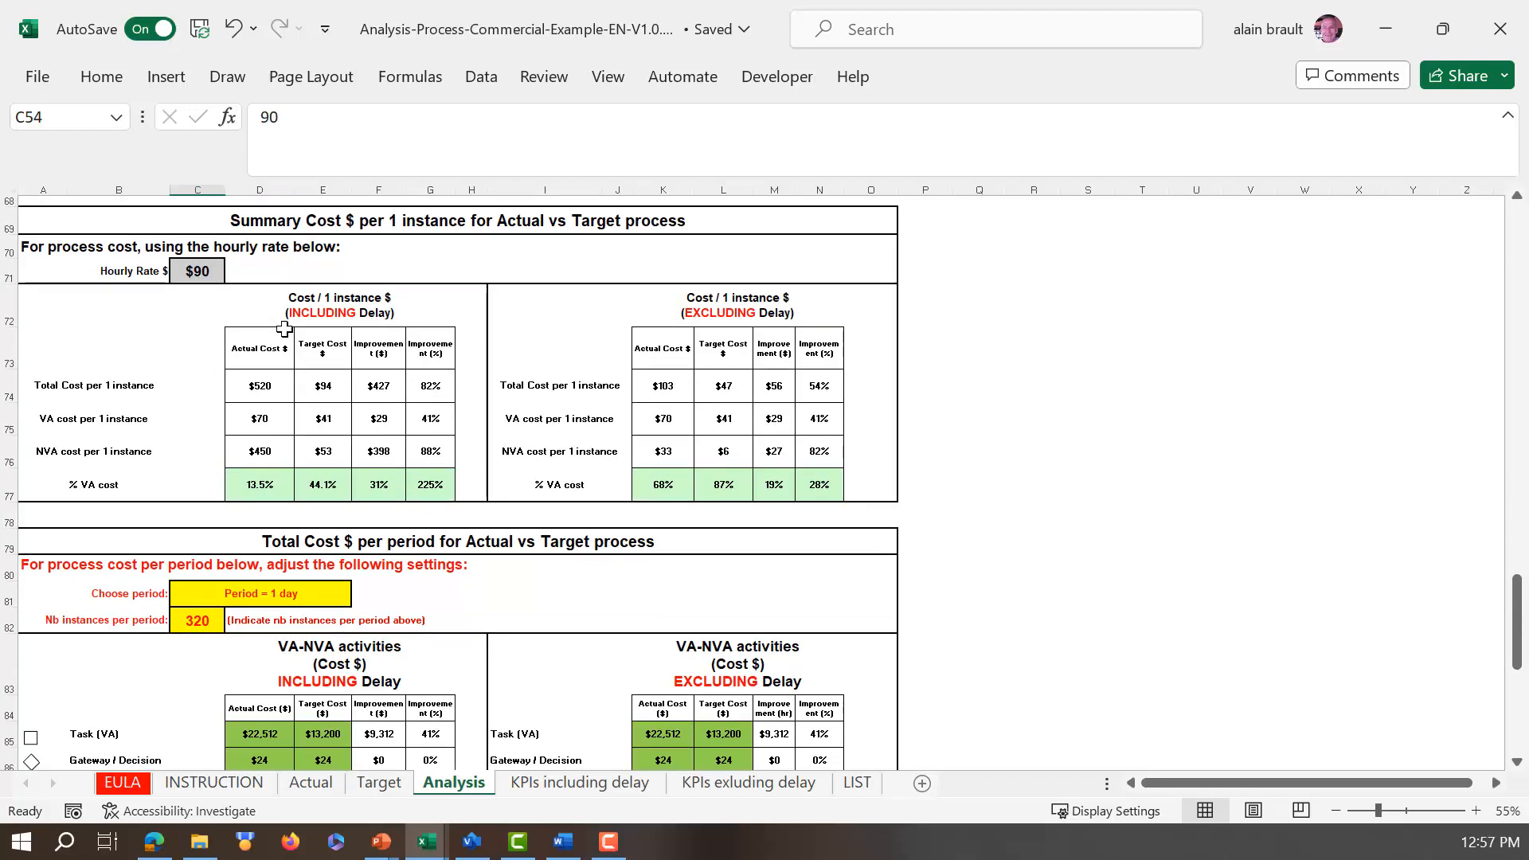
Step: Set the total cost analysis to Period = 1 week with 200 instances per period
{"action": "scroll", "coordinate": [314, 383], "scroll_direction": "down", "scroll_amount": 3}
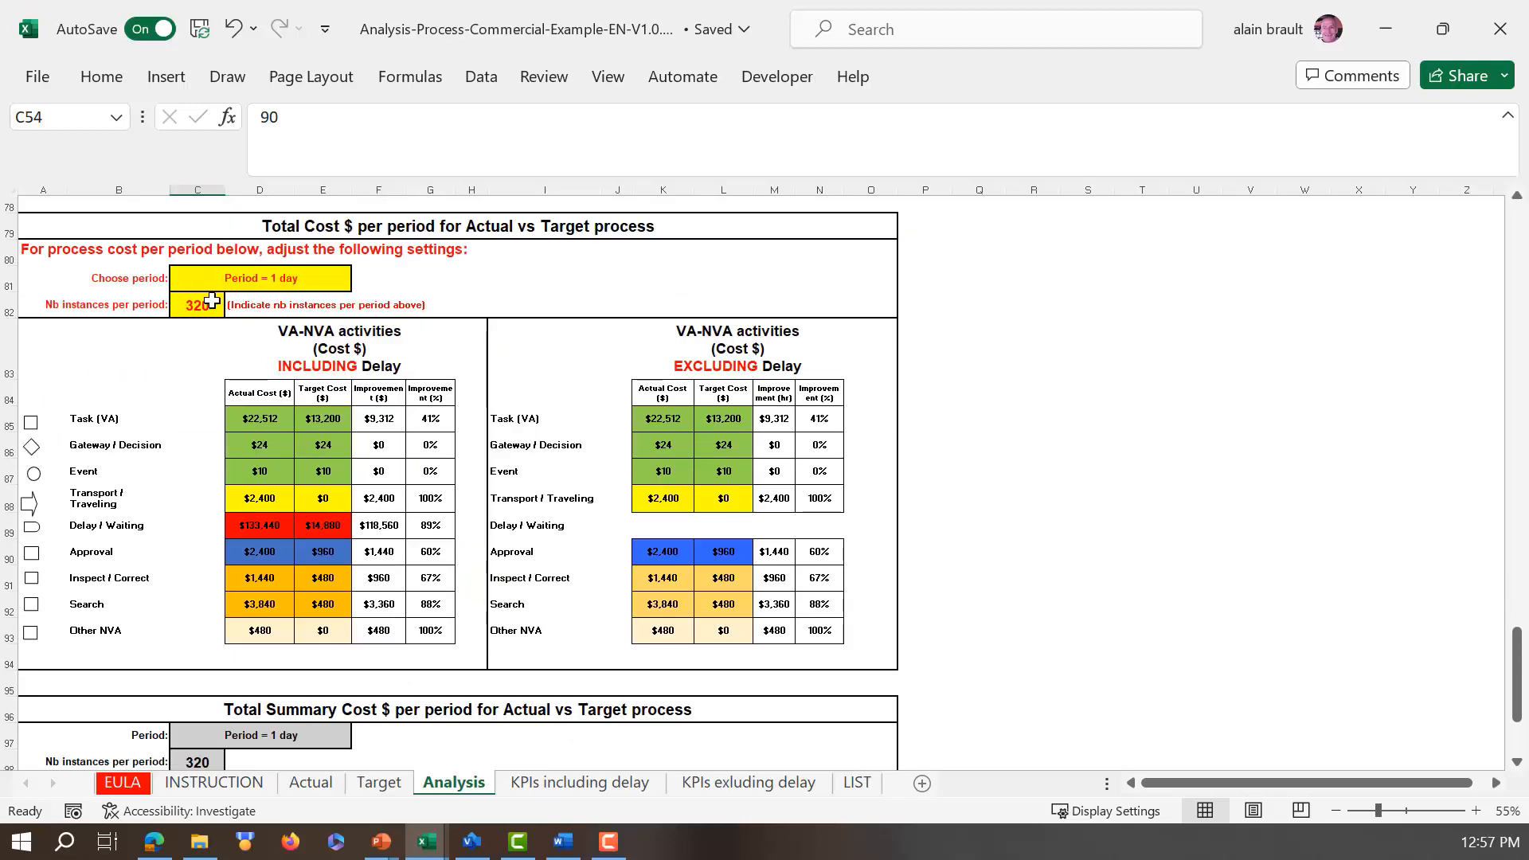
{"action": "left_click", "coordinate": [325, 281]}
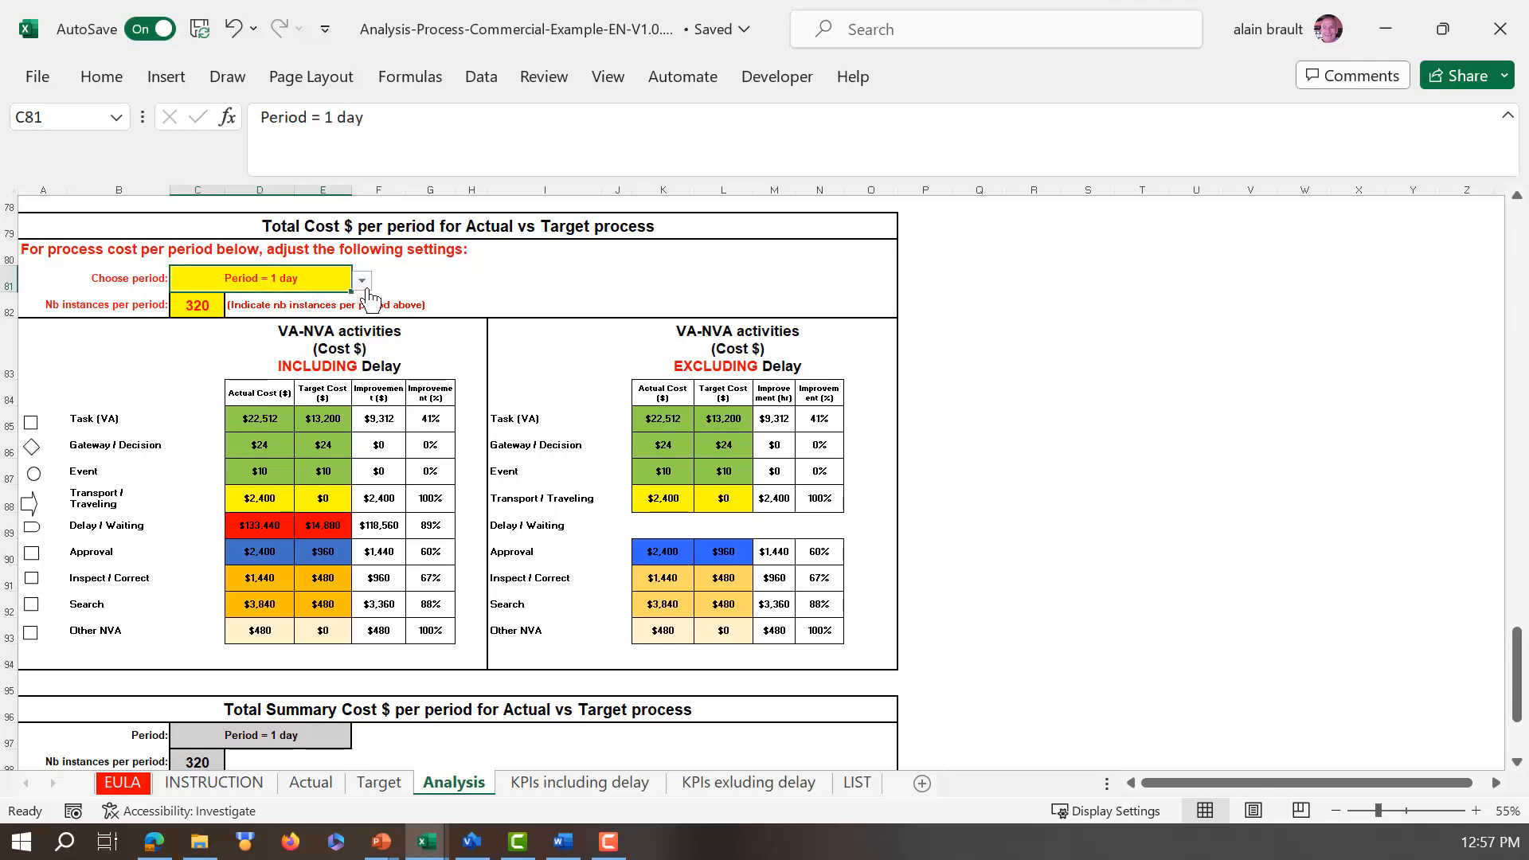
{"action": "left_click", "coordinate": [362, 281]}
{"action": "left_click", "coordinate": [267, 364]}
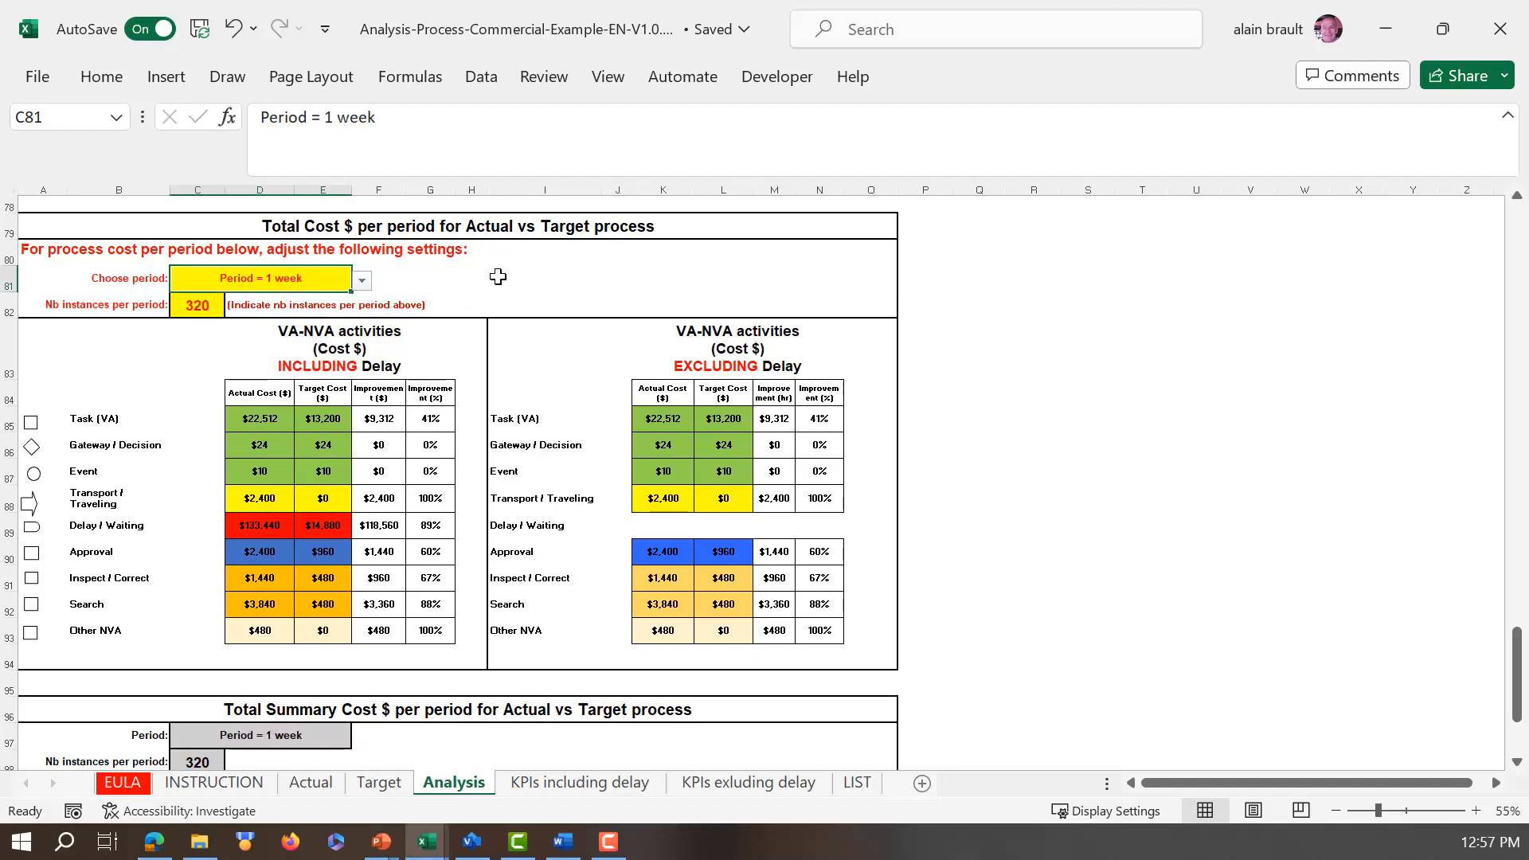
{"action": "left_click", "coordinate": [198, 307]}
{"action": "type", "text": "2"}
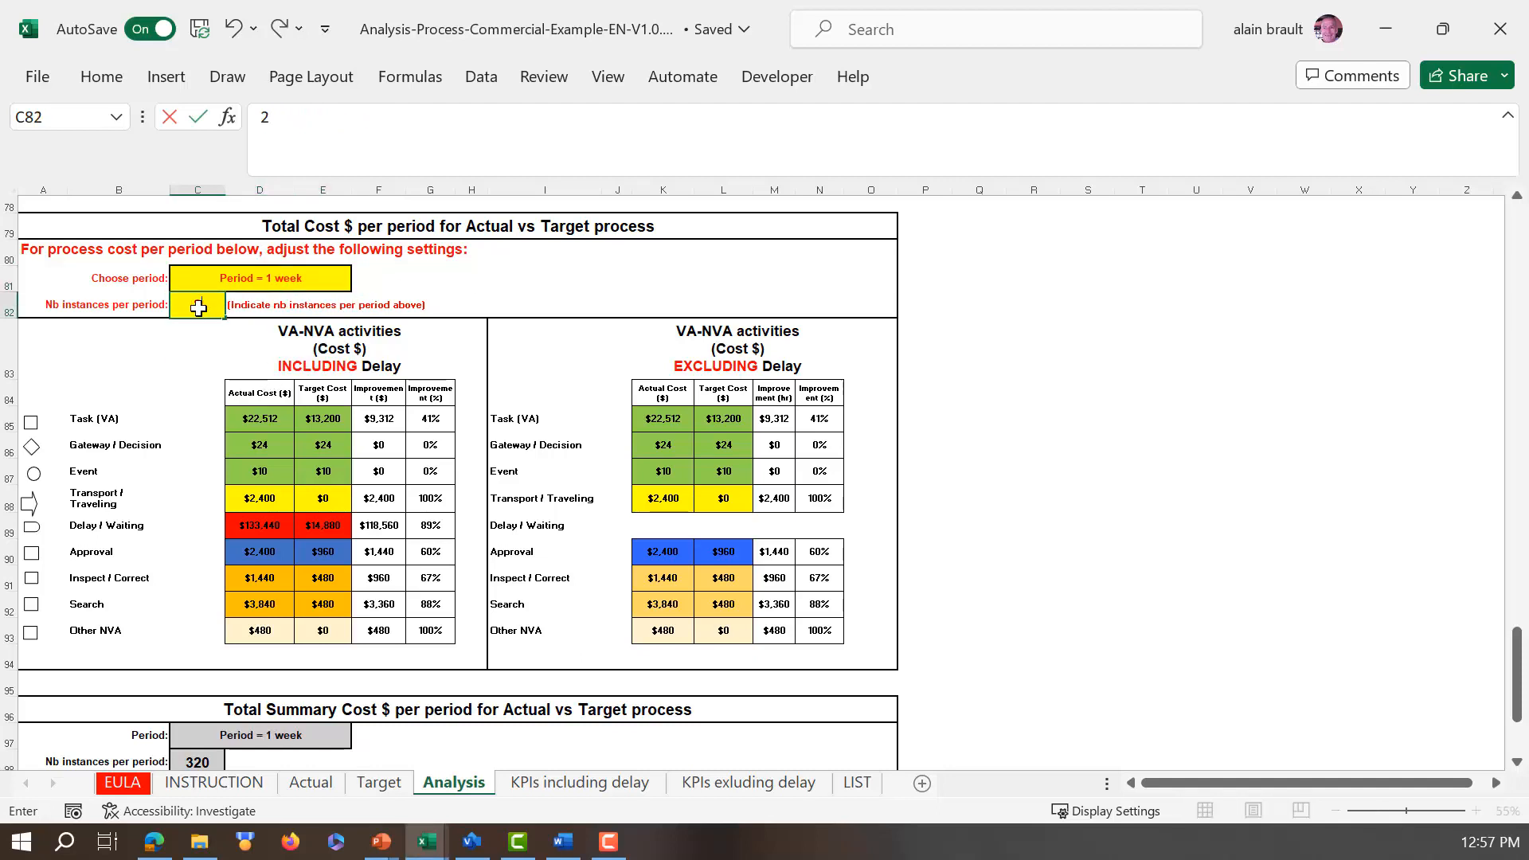
{"action": "type", "text": "00"}
{"action": "key", "text": "Return"}
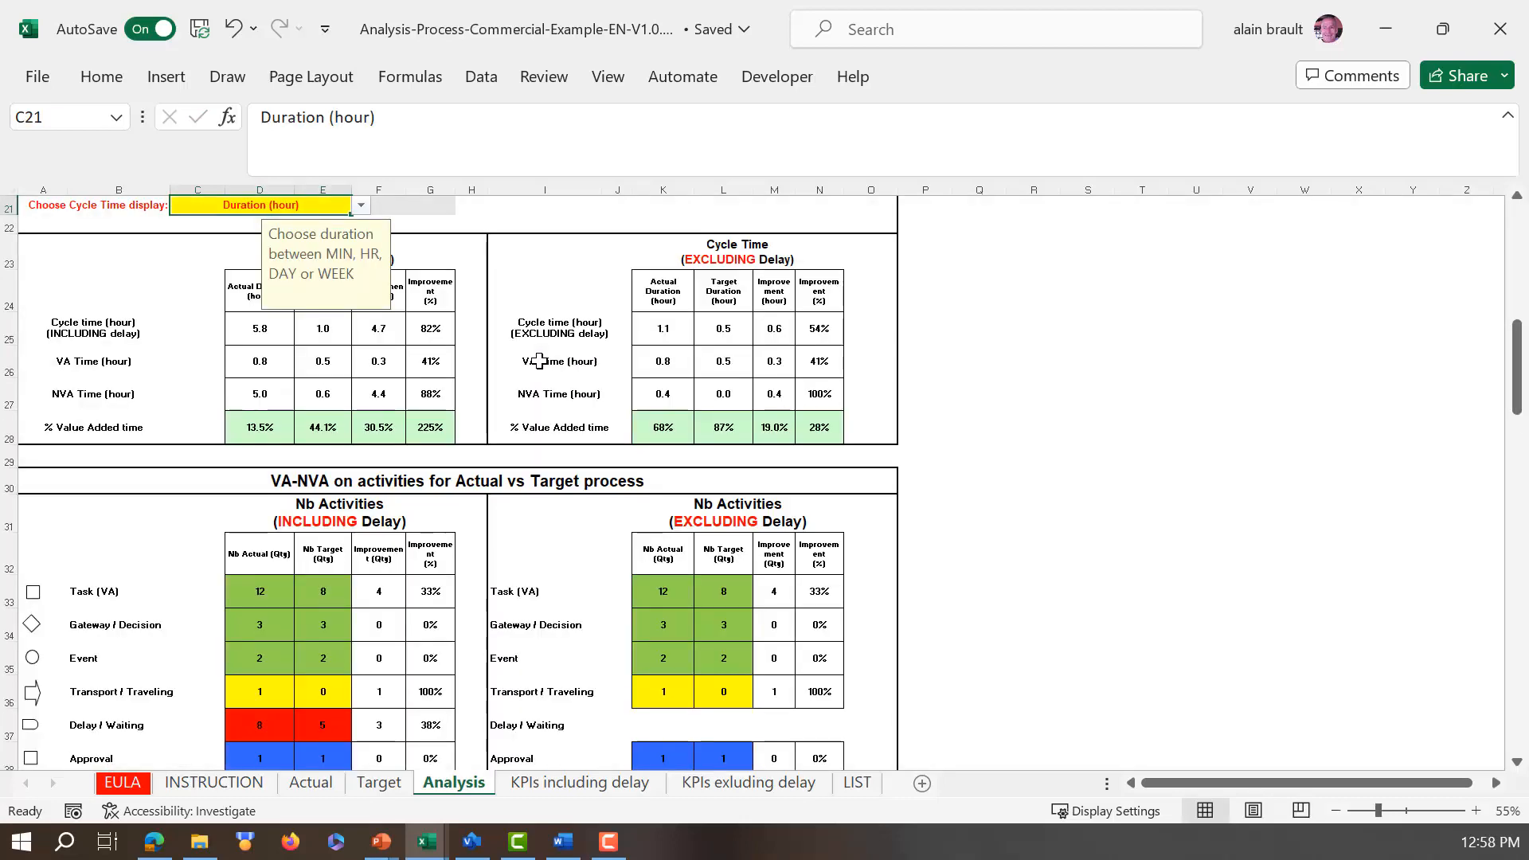
Step: Review the Analysis tables from the cycle time section down to the Total Summary Cost $ per period table
{"action": "scroll", "coordinate": [230, 523], "scroll_direction": "up", "scroll_amount": 2}
{"action": "scroll", "coordinate": [226, 518], "scroll_direction": "down", "scroll_amount": 7}
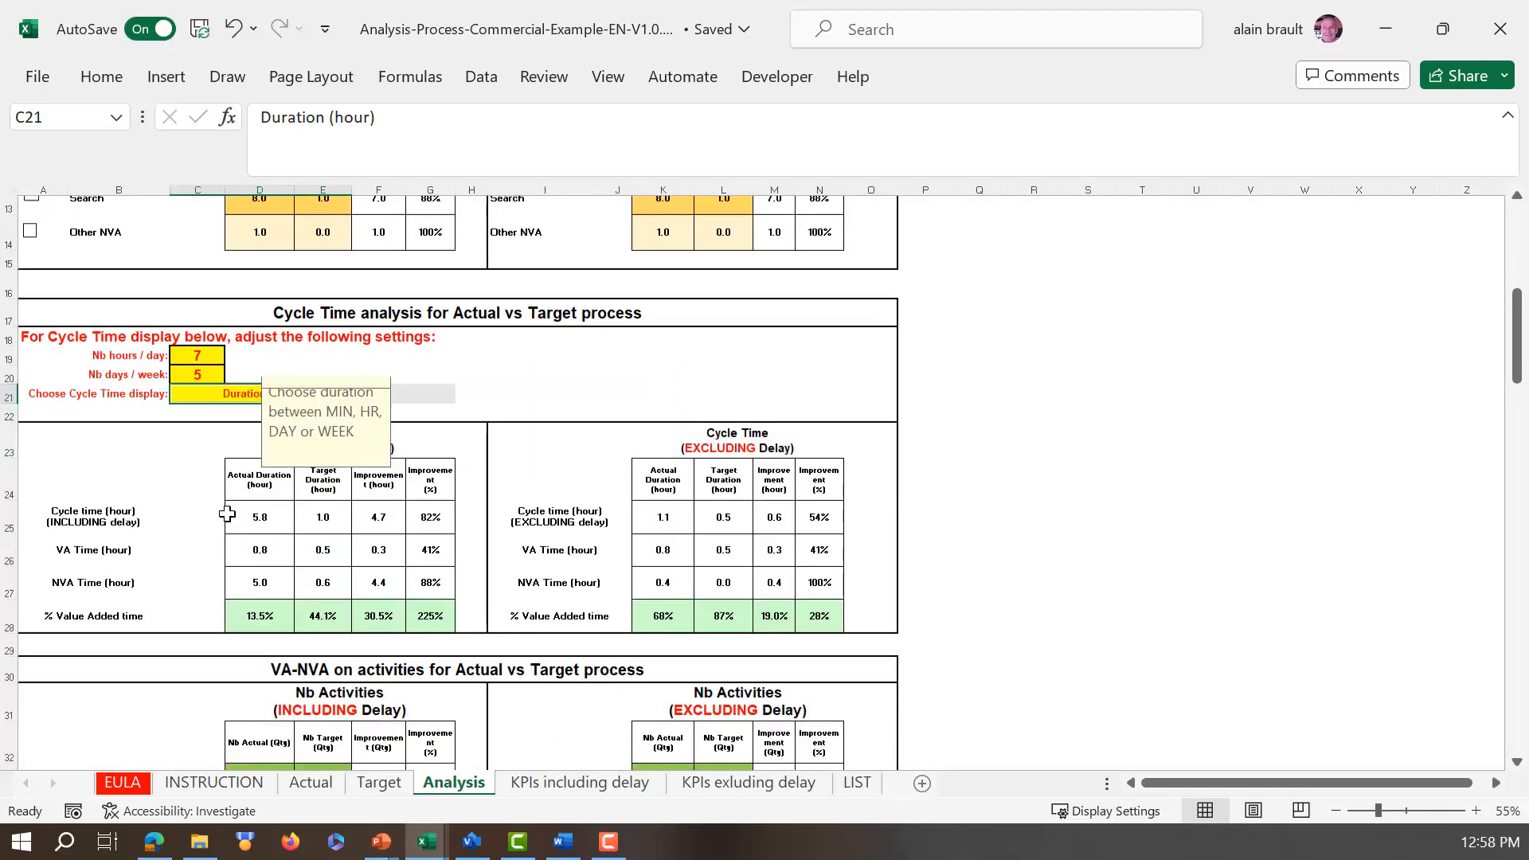
{"action": "scroll", "coordinate": [226, 507], "scroll_direction": "down", "scroll_amount": 9}
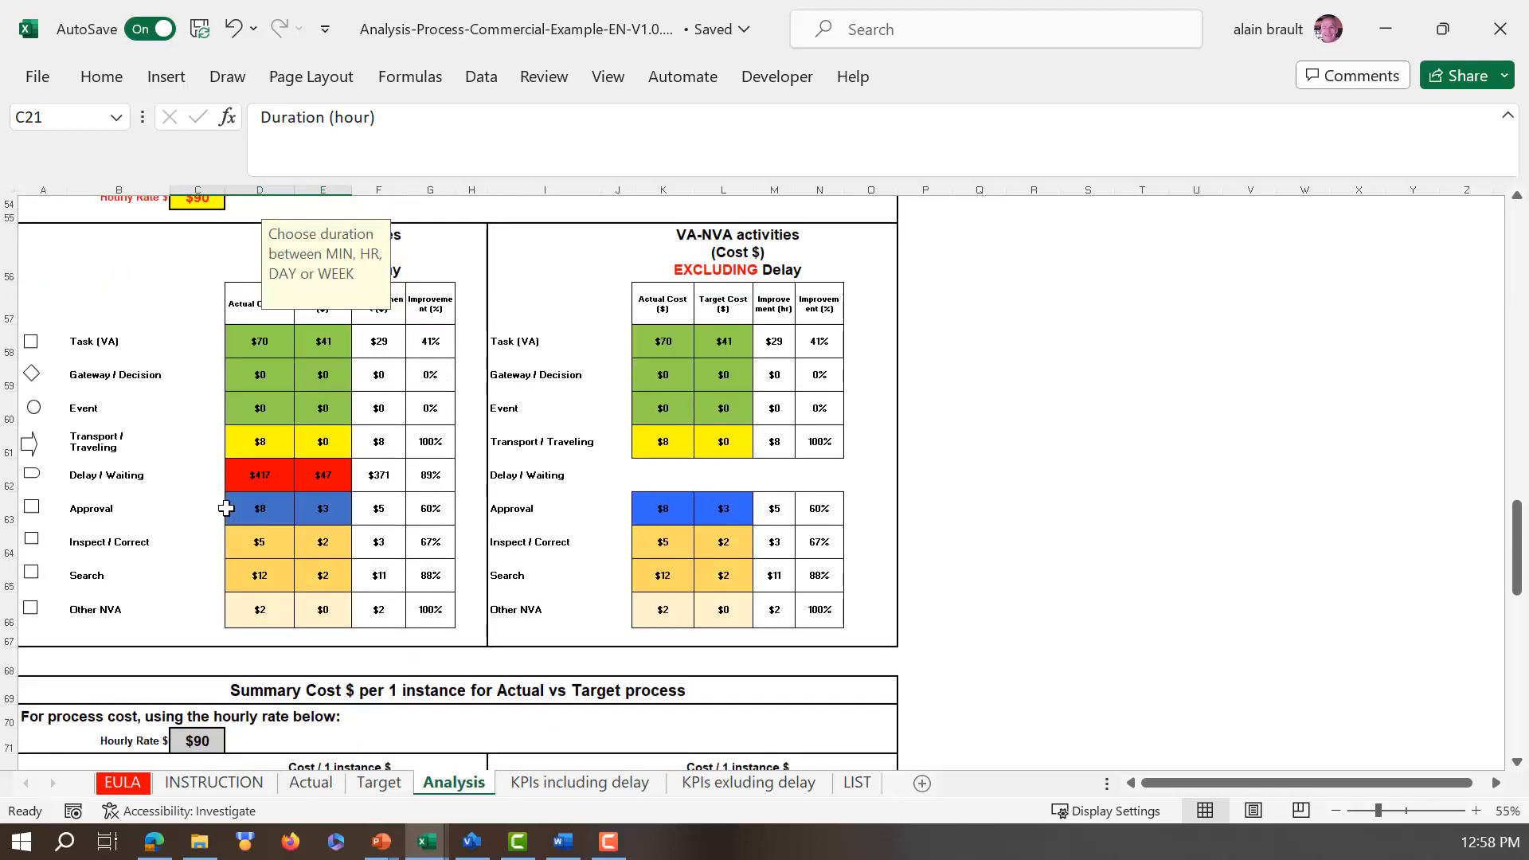
{"action": "scroll", "coordinate": [228, 497], "scroll_direction": "down", "scroll_amount": 5}
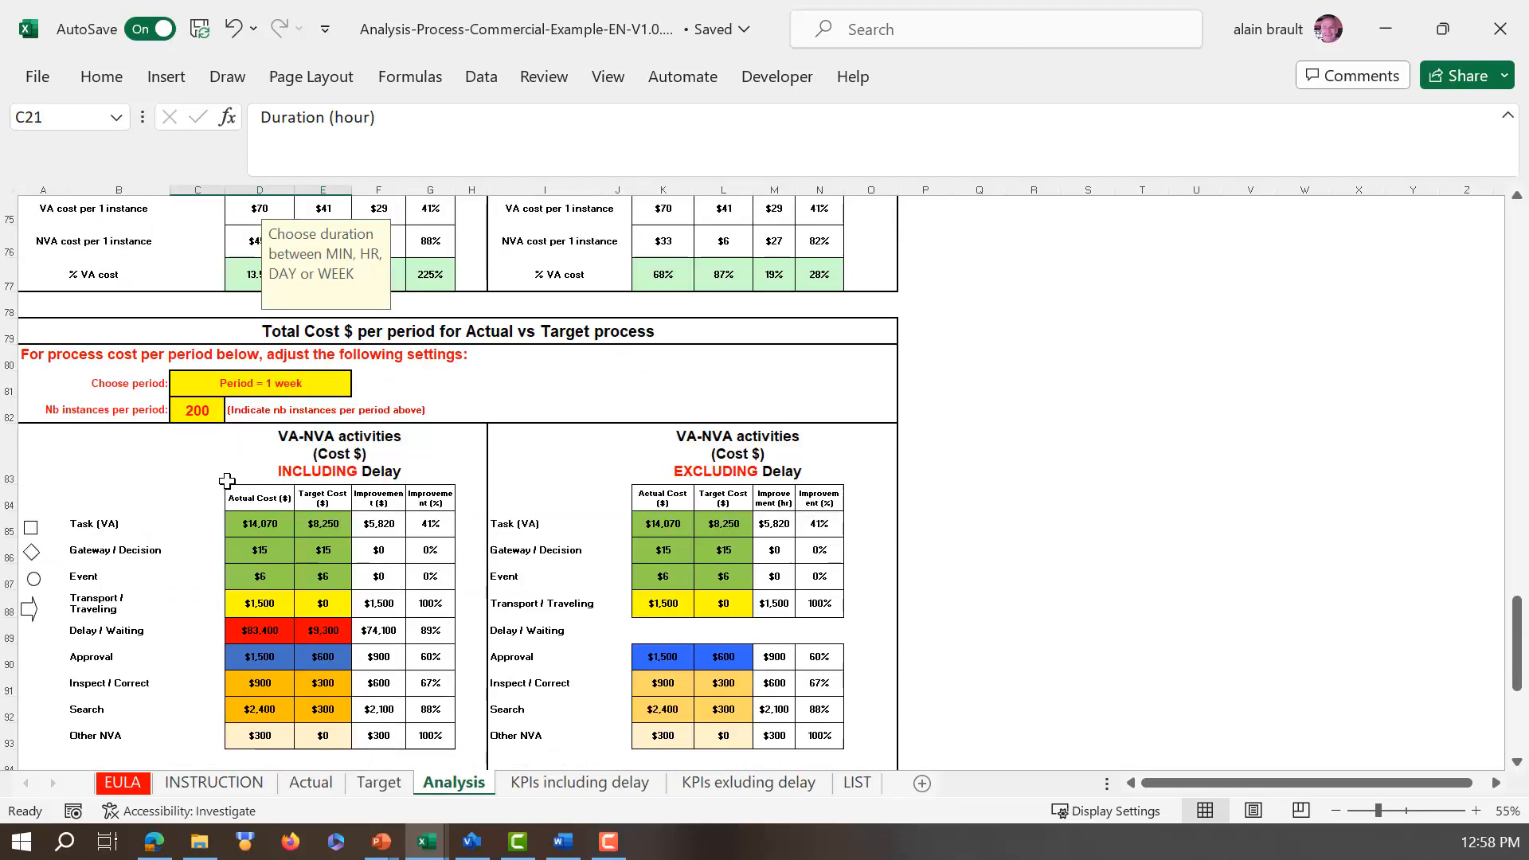
{"action": "scroll", "coordinate": [226, 461], "scroll_direction": "down", "scroll_amount": 3}
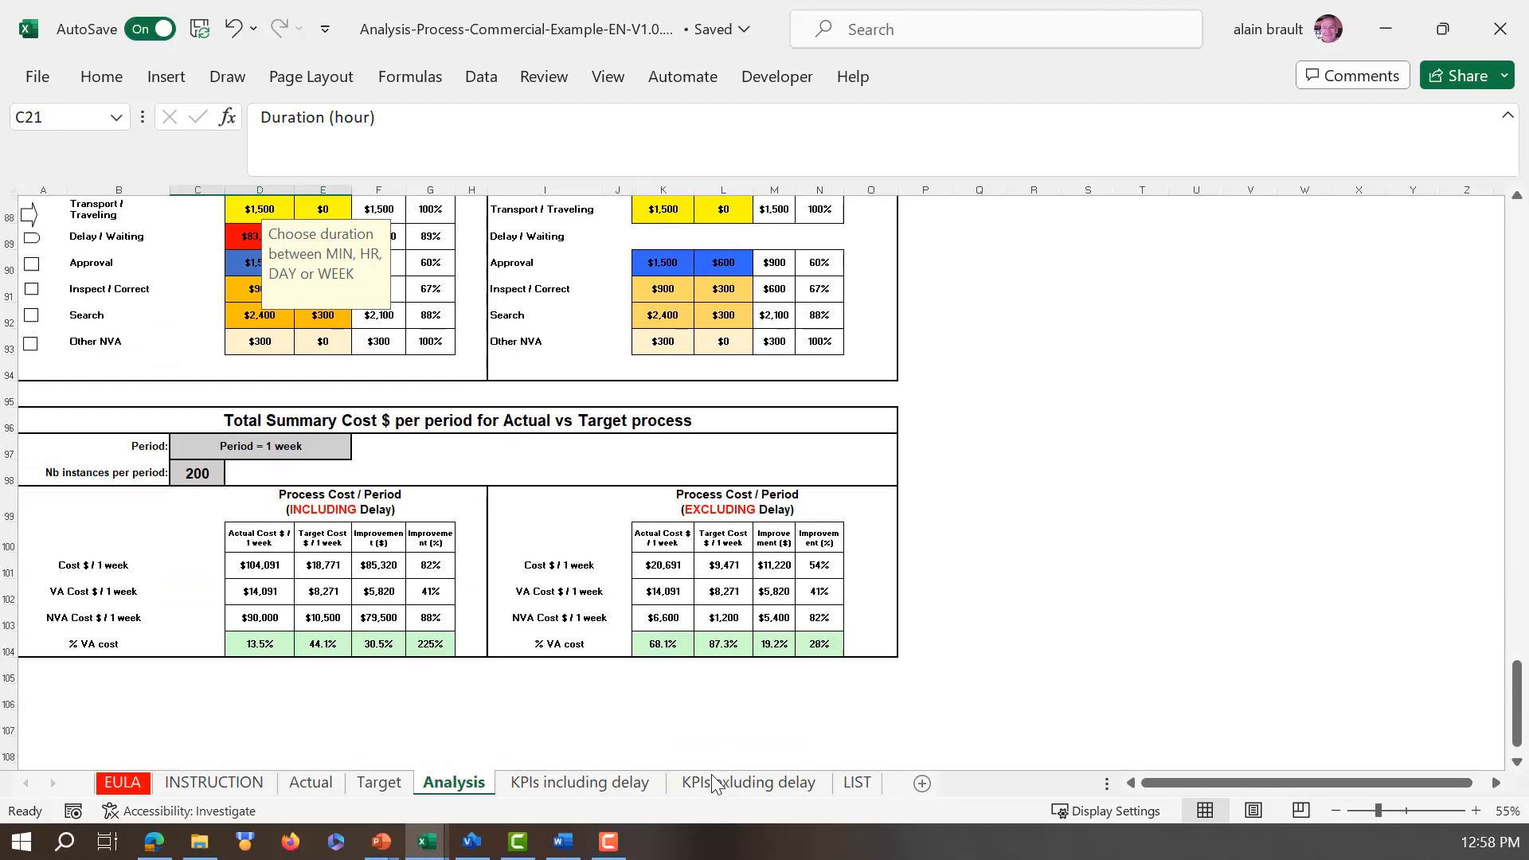
Step: Review the KPIs including delay sheet's charts comparing Actual and Target duration, cycle time, activity counts, cost per instance and cost per period
{"action": "left_click", "coordinate": [572, 784]}
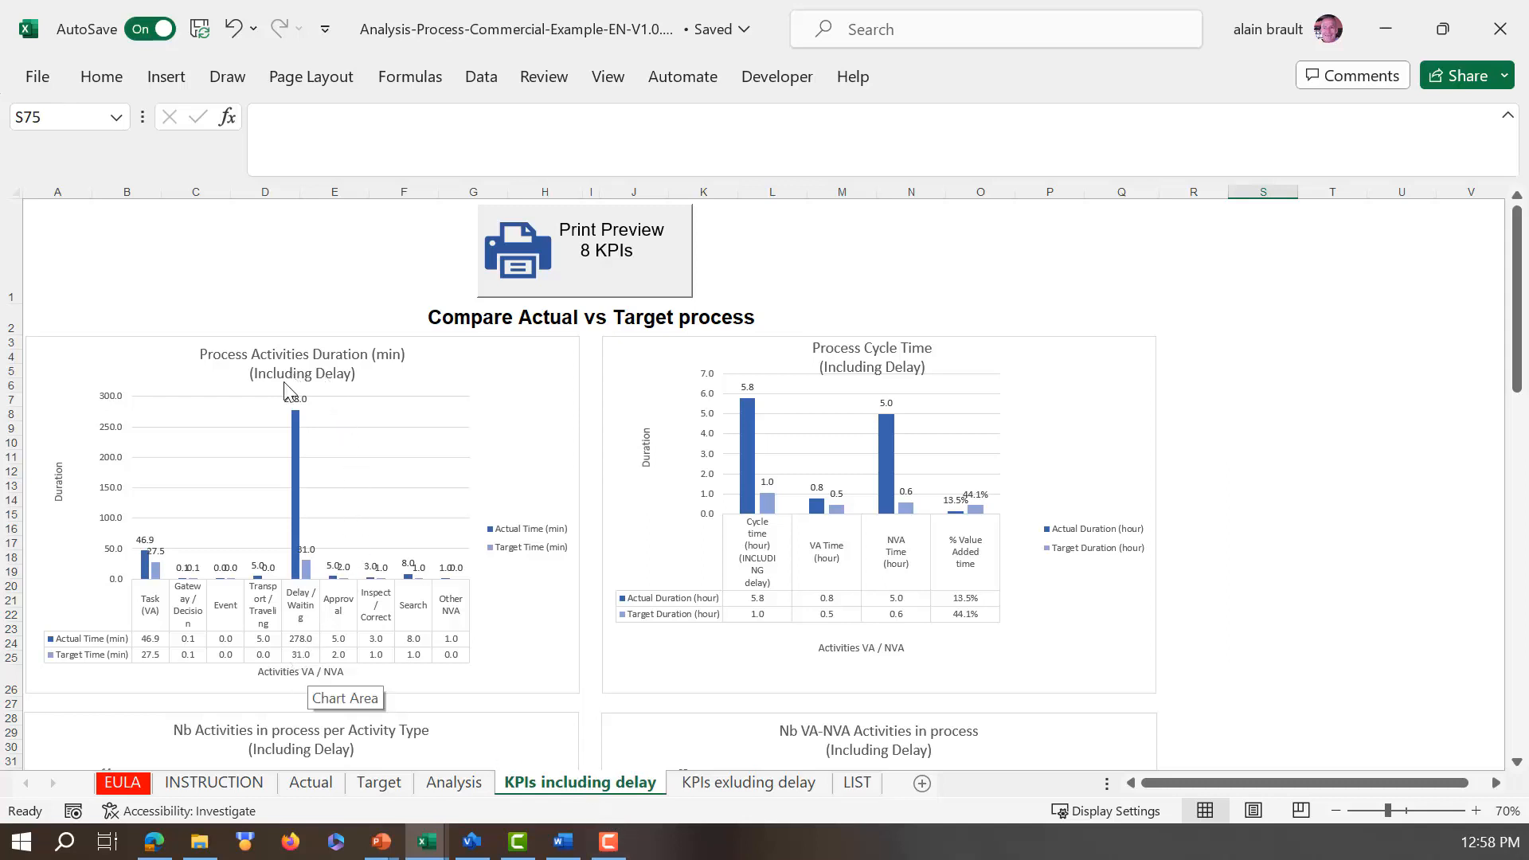
{"action": "mouse_move", "coordinate": [298, 568]}
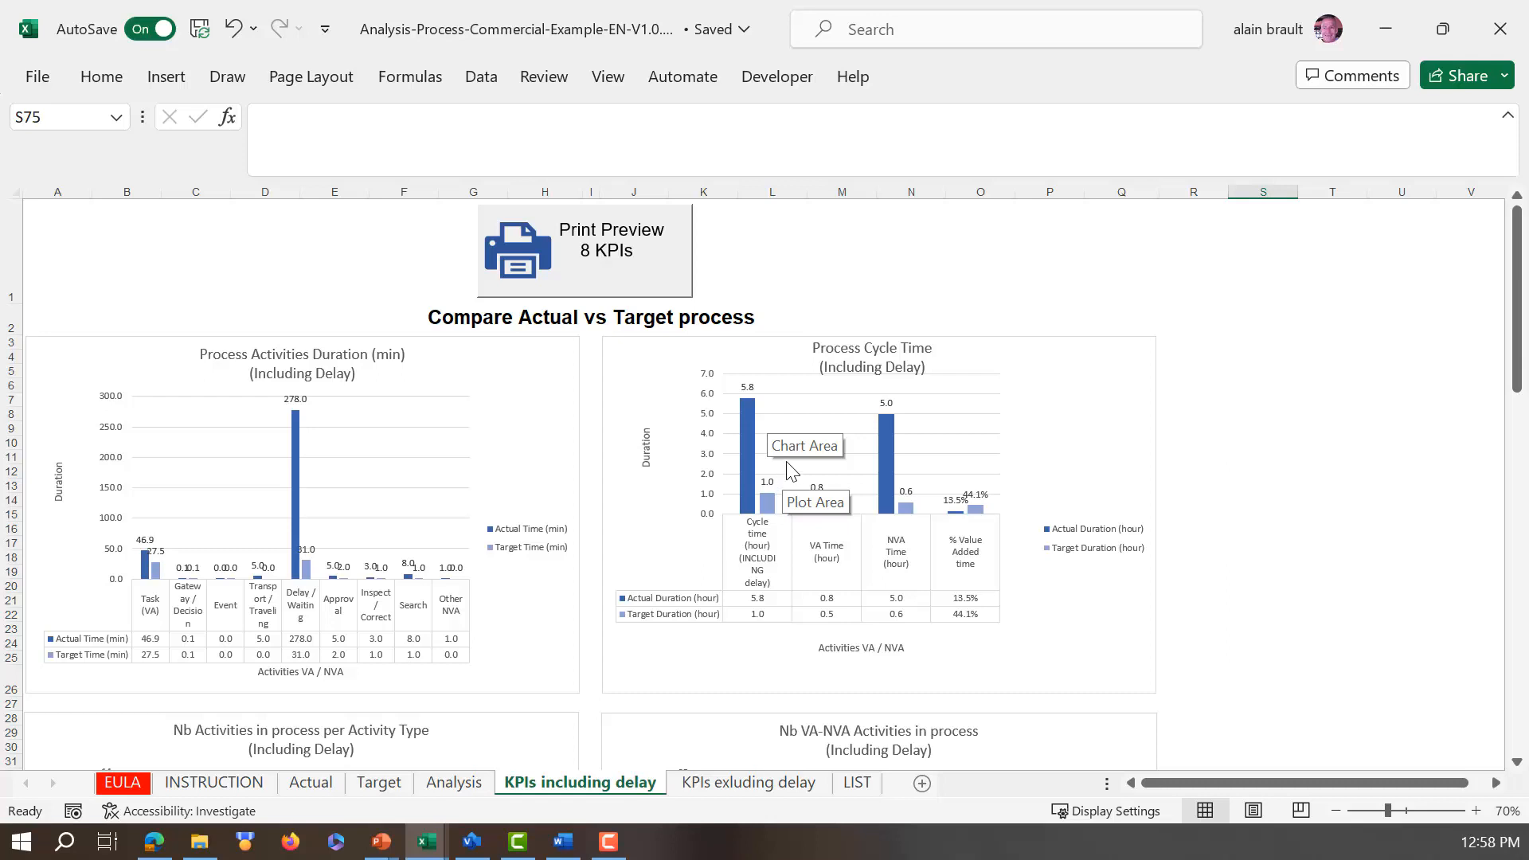
{"action": "scroll", "coordinate": [791, 470], "scroll_direction": "down", "scroll_amount": 2}
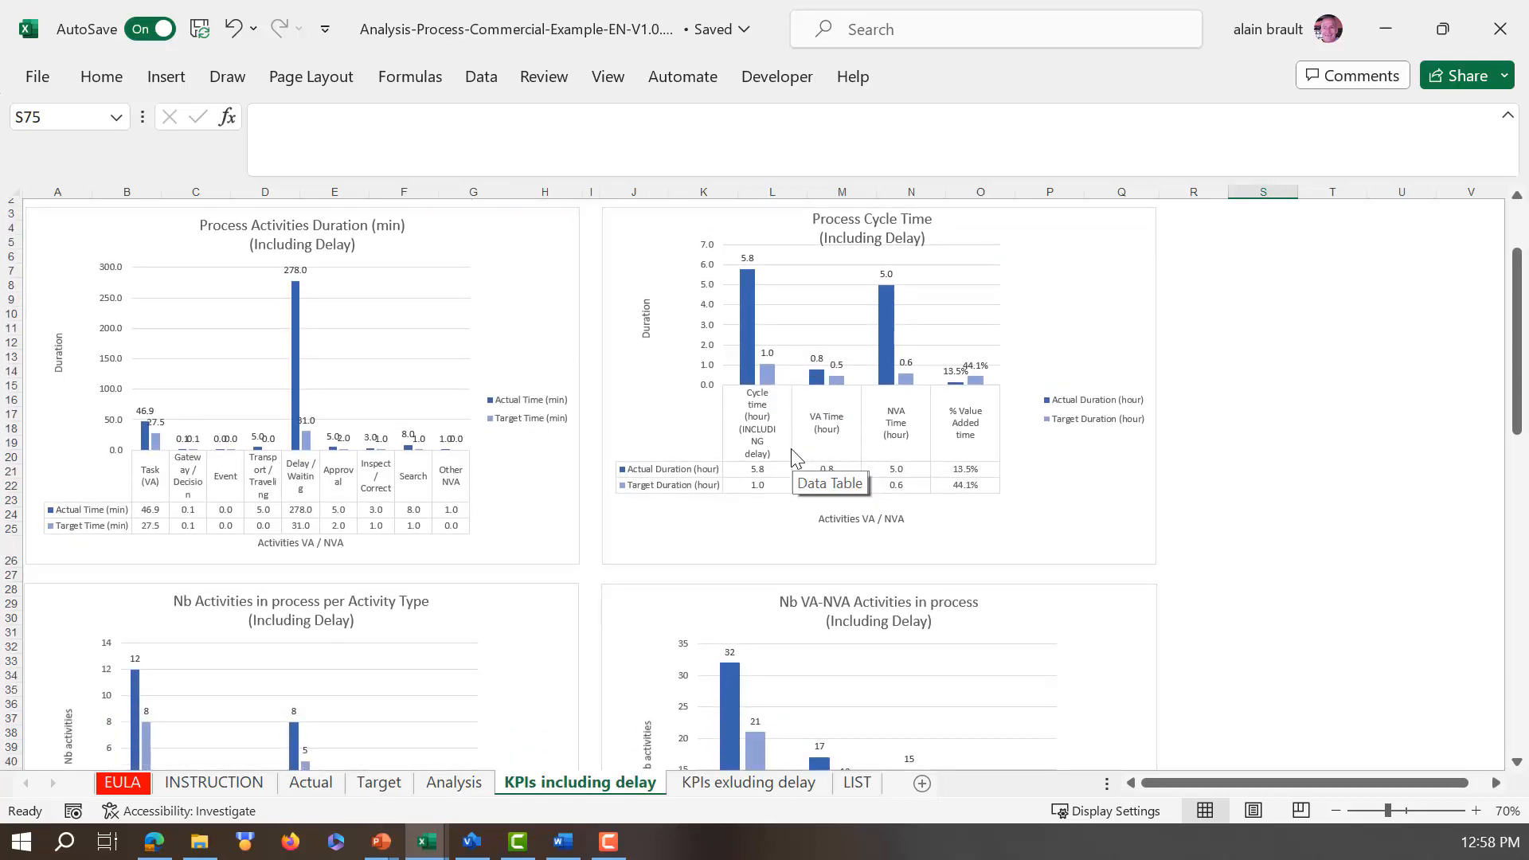
{"action": "scroll", "coordinate": [791, 450], "scroll_direction": "down", "scroll_amount": 4}
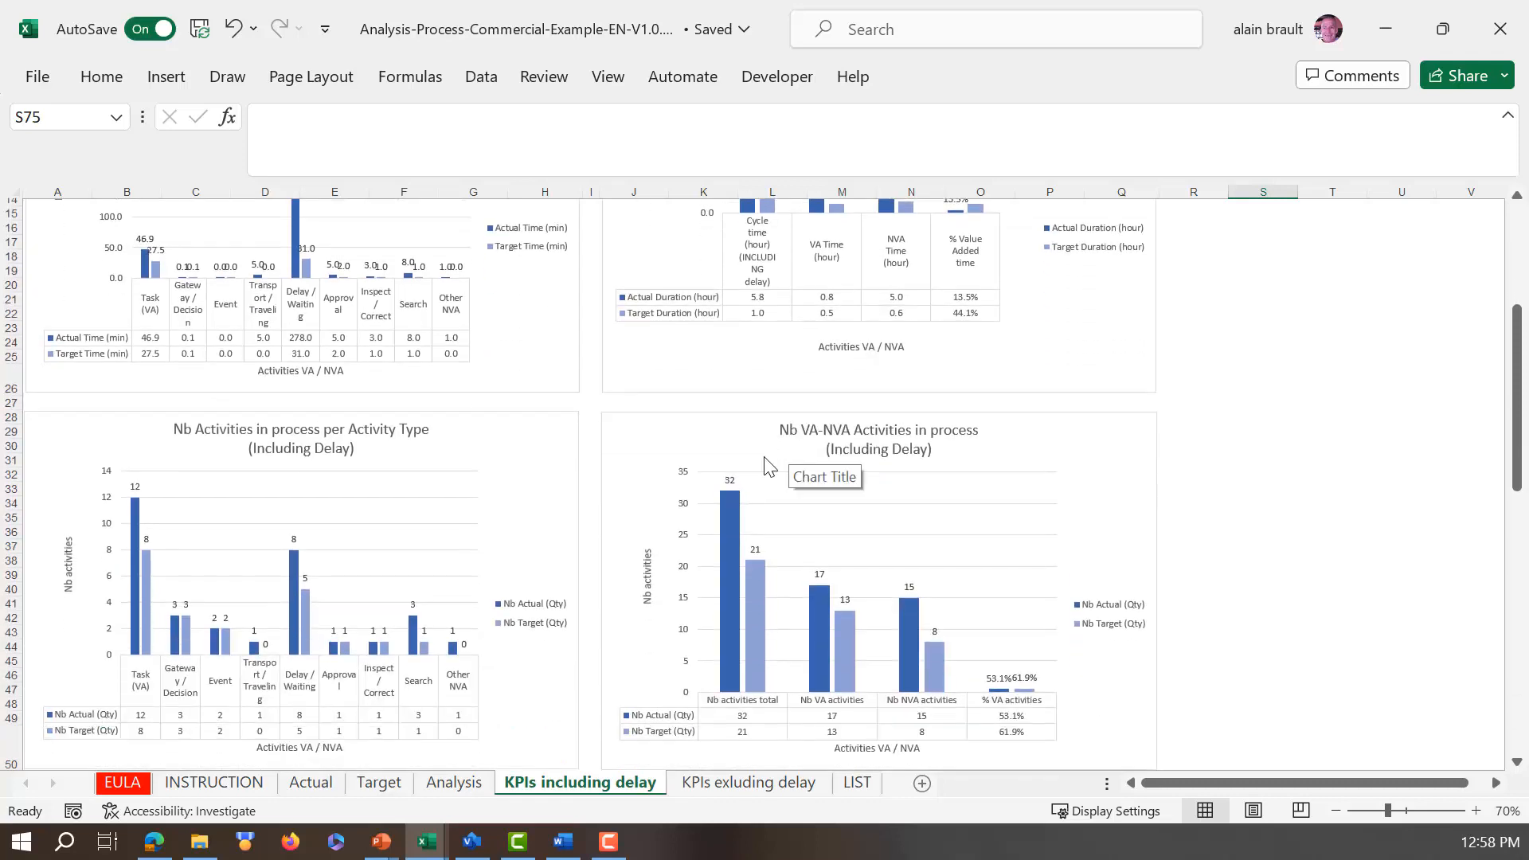
{"action": "scroll", "coordinate": [385, 610], "scroll_direction": "down", "scroll_amount": 1}
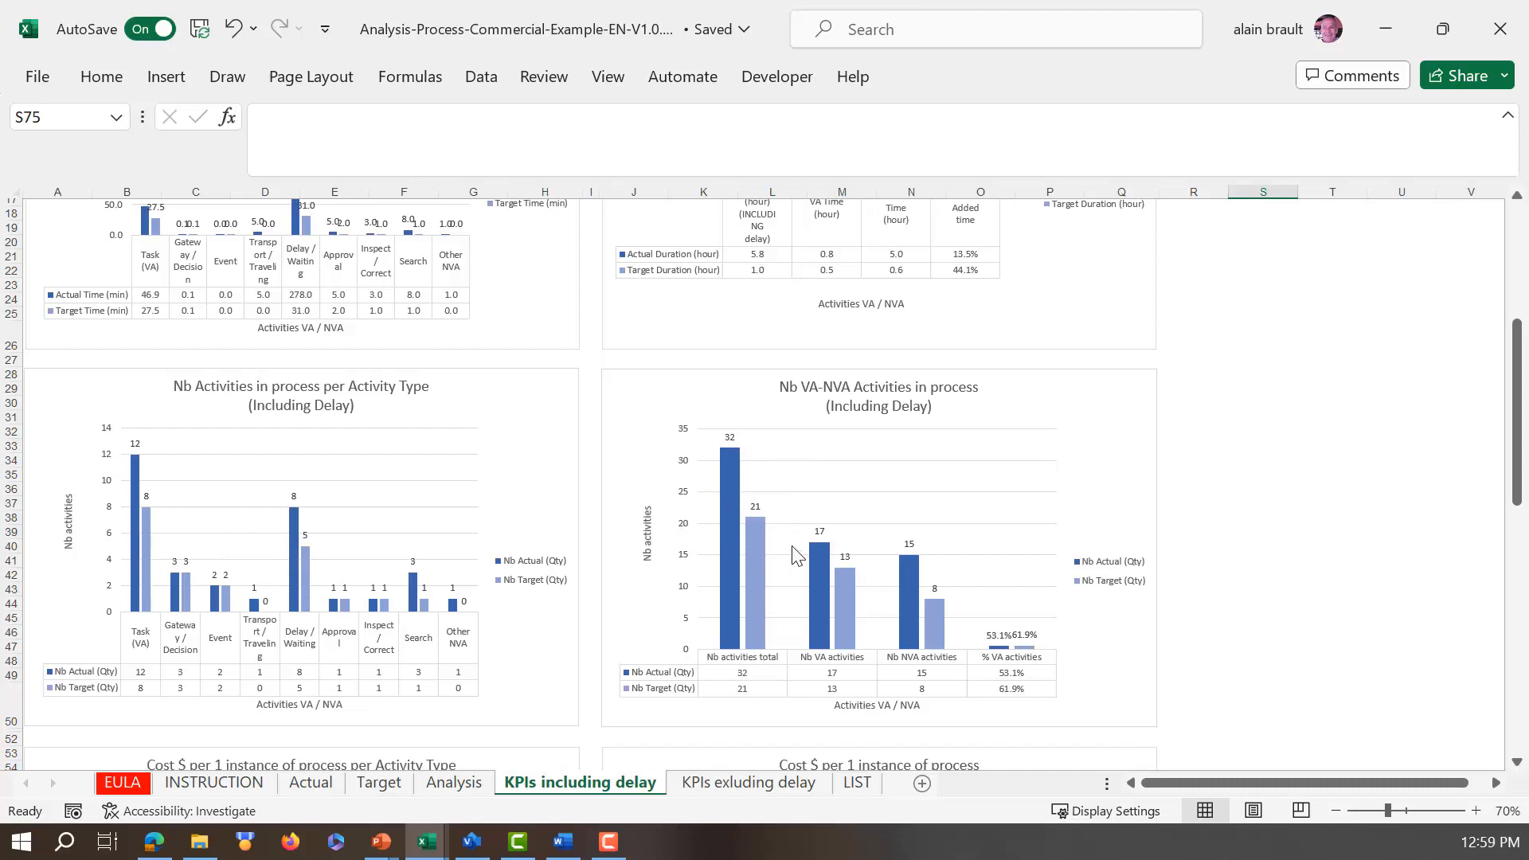
{"action": "scroll", "coordinate": [795, 550], "scroll_direction": "down", "scroll_amount": 8}
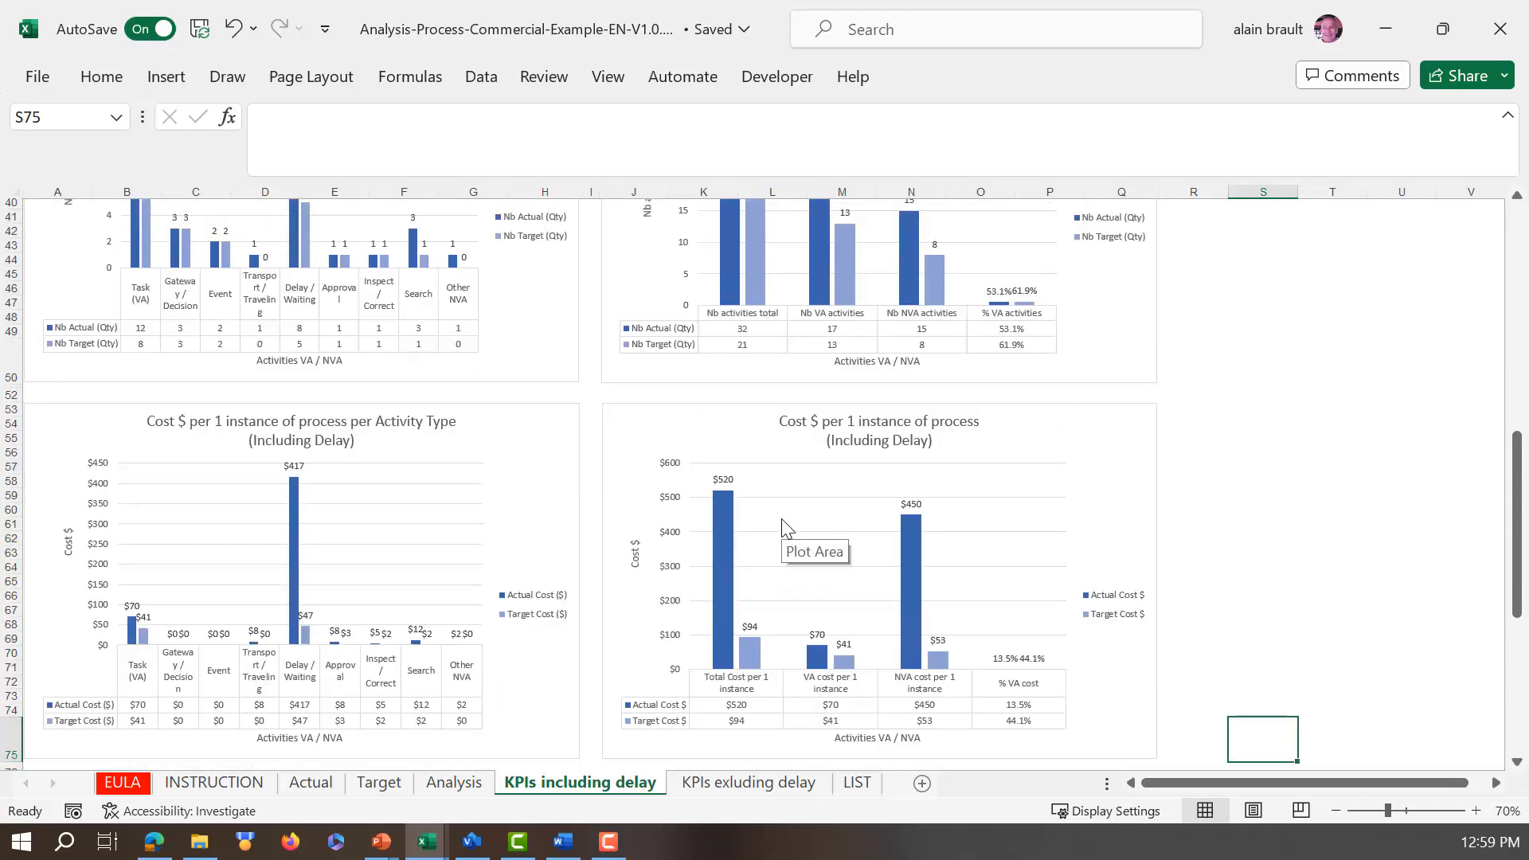
{"action": "scroll", "coordinate": [787, 525], "scroll_direction": "down", "scroll_amount": 2}
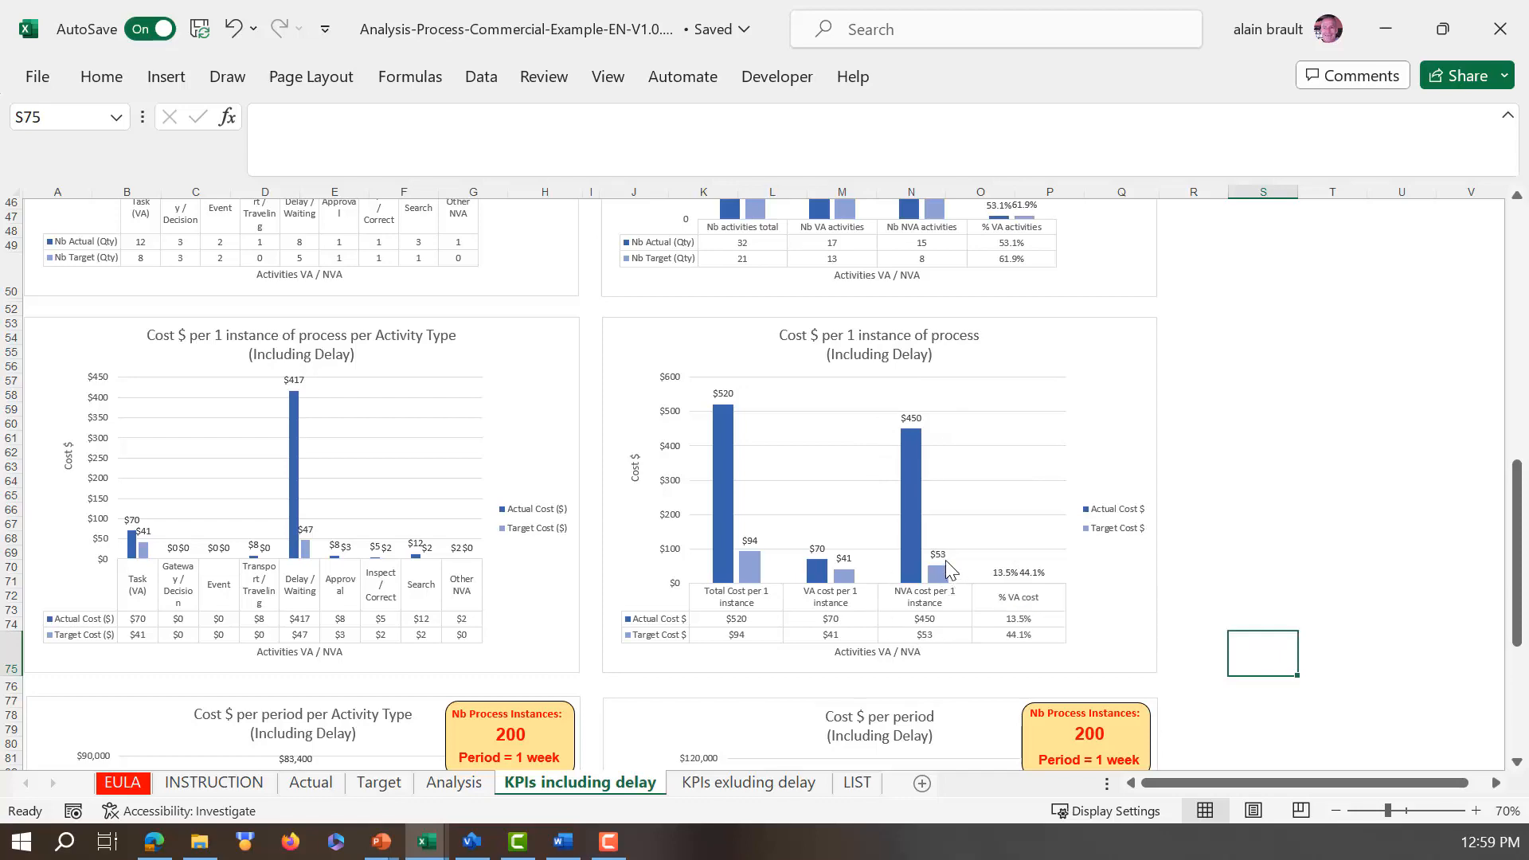
{"action": "scroll", "coordinate": [947, 561], "scroll_direction": "down", "scroll_amount": 7}
{"action": "scroll", "coordinate": [946, 555], "scroll_direction": "down", "scroll_amount": 3}
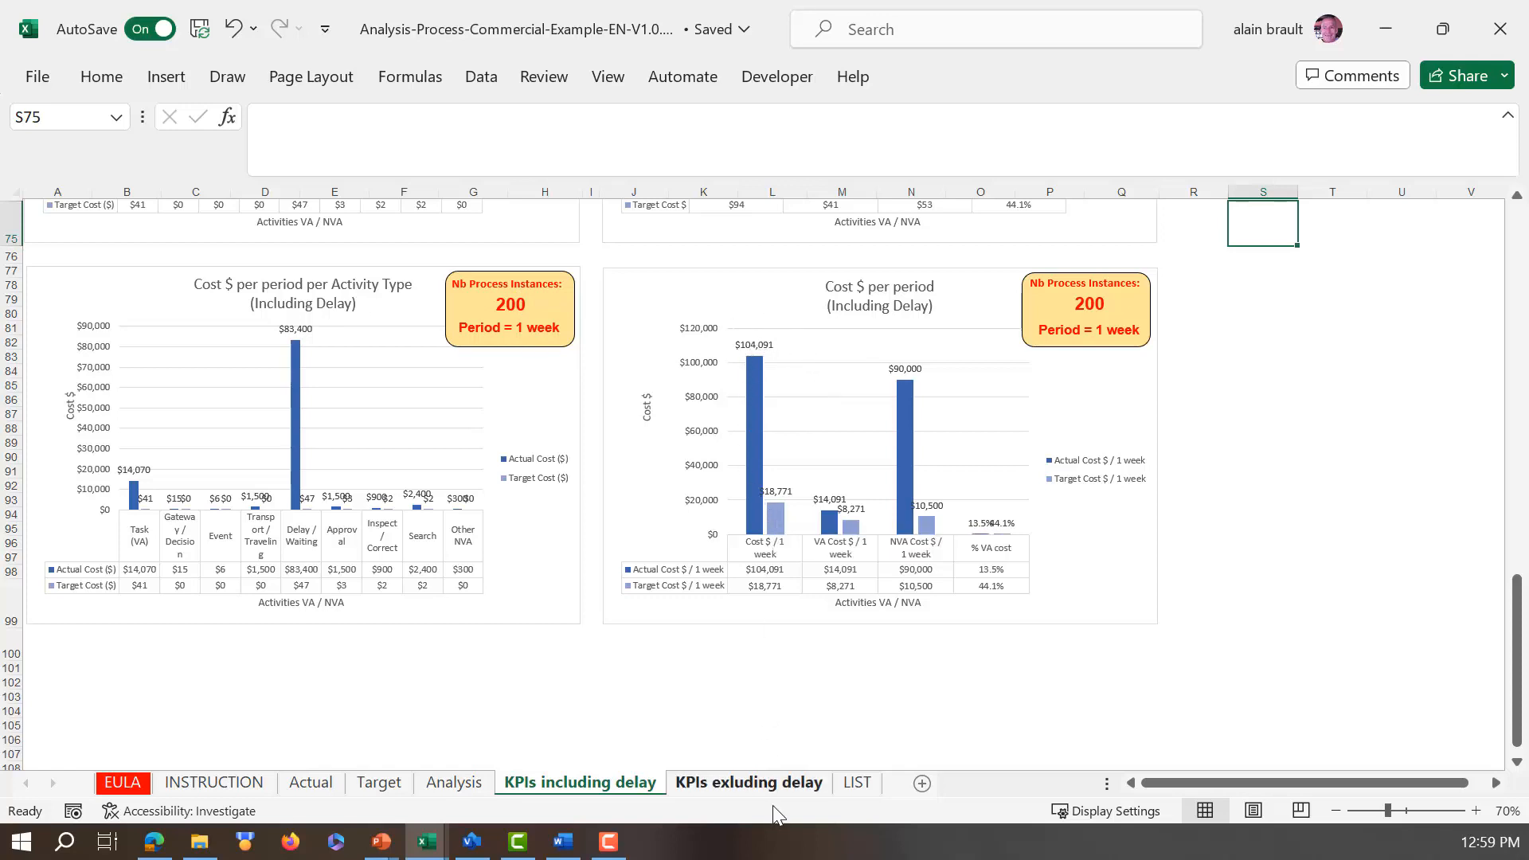
Step: Examine the activity duration, cycle time and activity count charts in the KPIs exluding delay sheet
{"action": "left_click", "coordinate": [763, 784]}
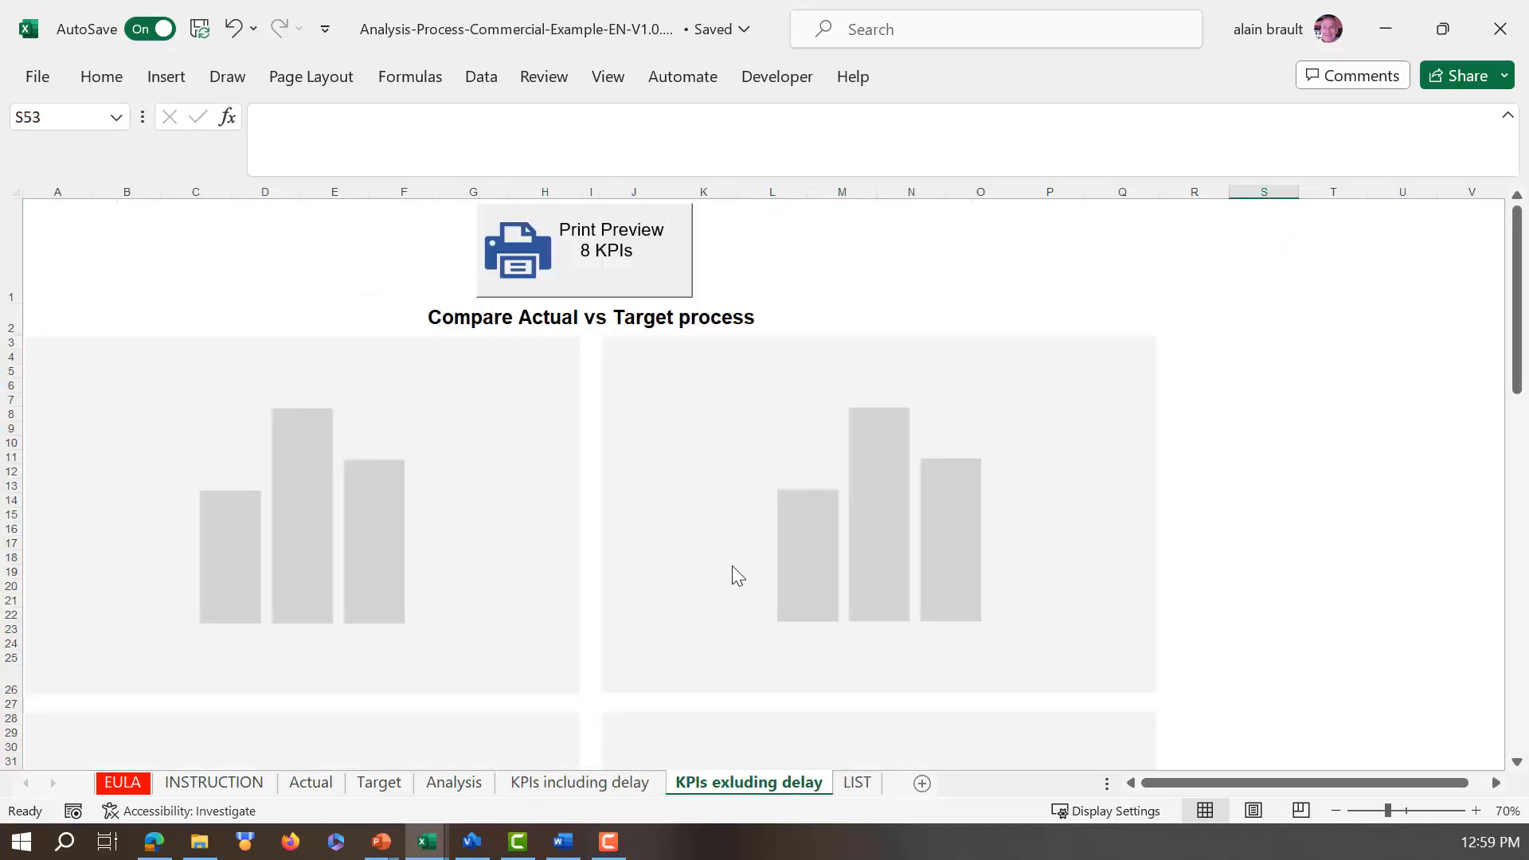
{"action": "scroll", "coordinate": [734, 558], "scroll_direction": "down", "scroll_amount": 1}
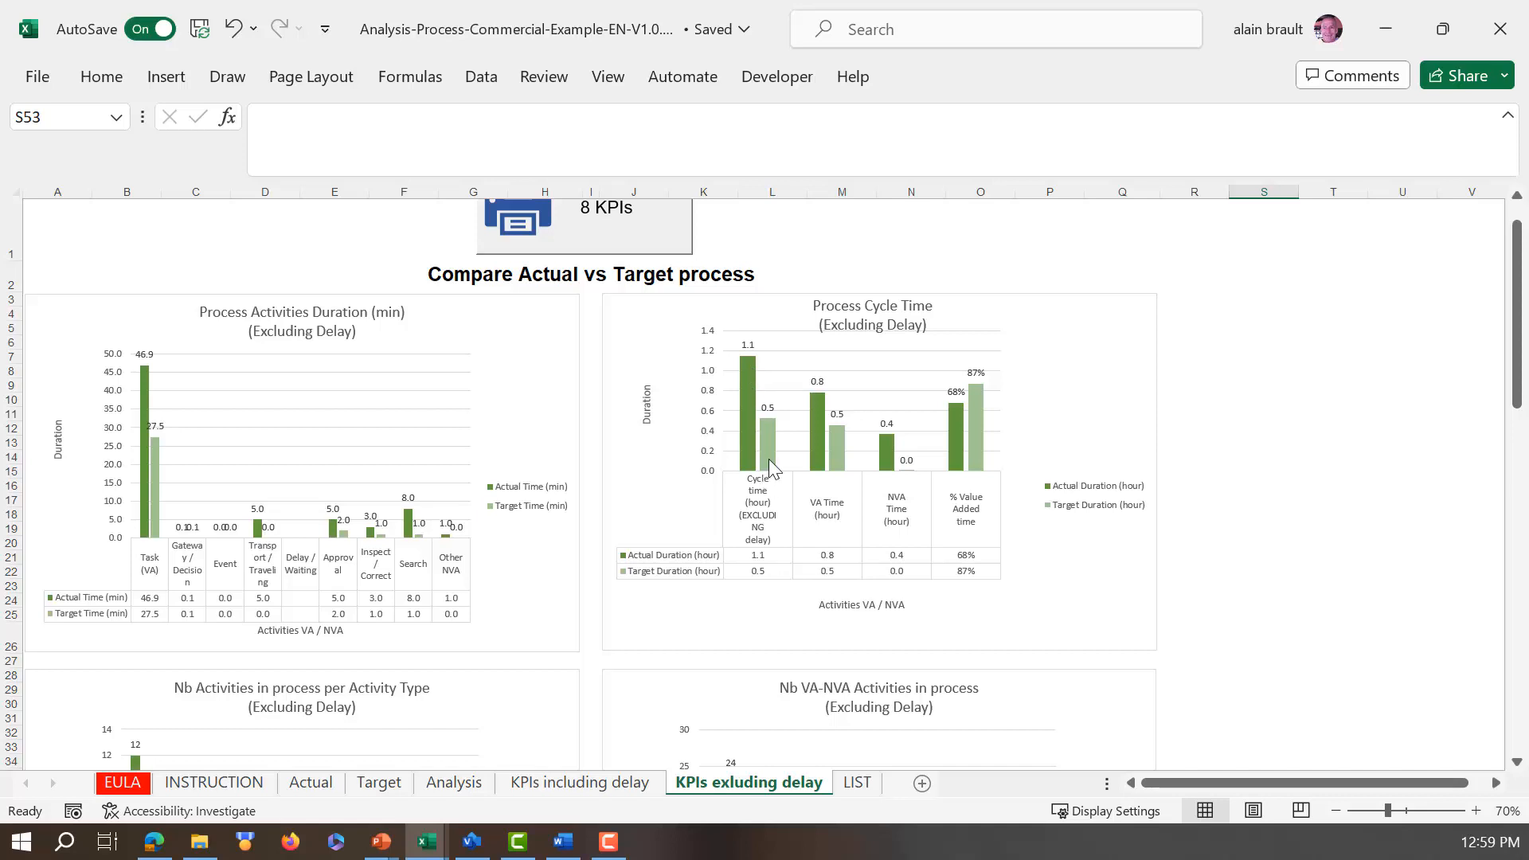
{"action": "scroll", "coordinate": [767, 459], "scroll_direction": "down", "scroll_amount": 1}
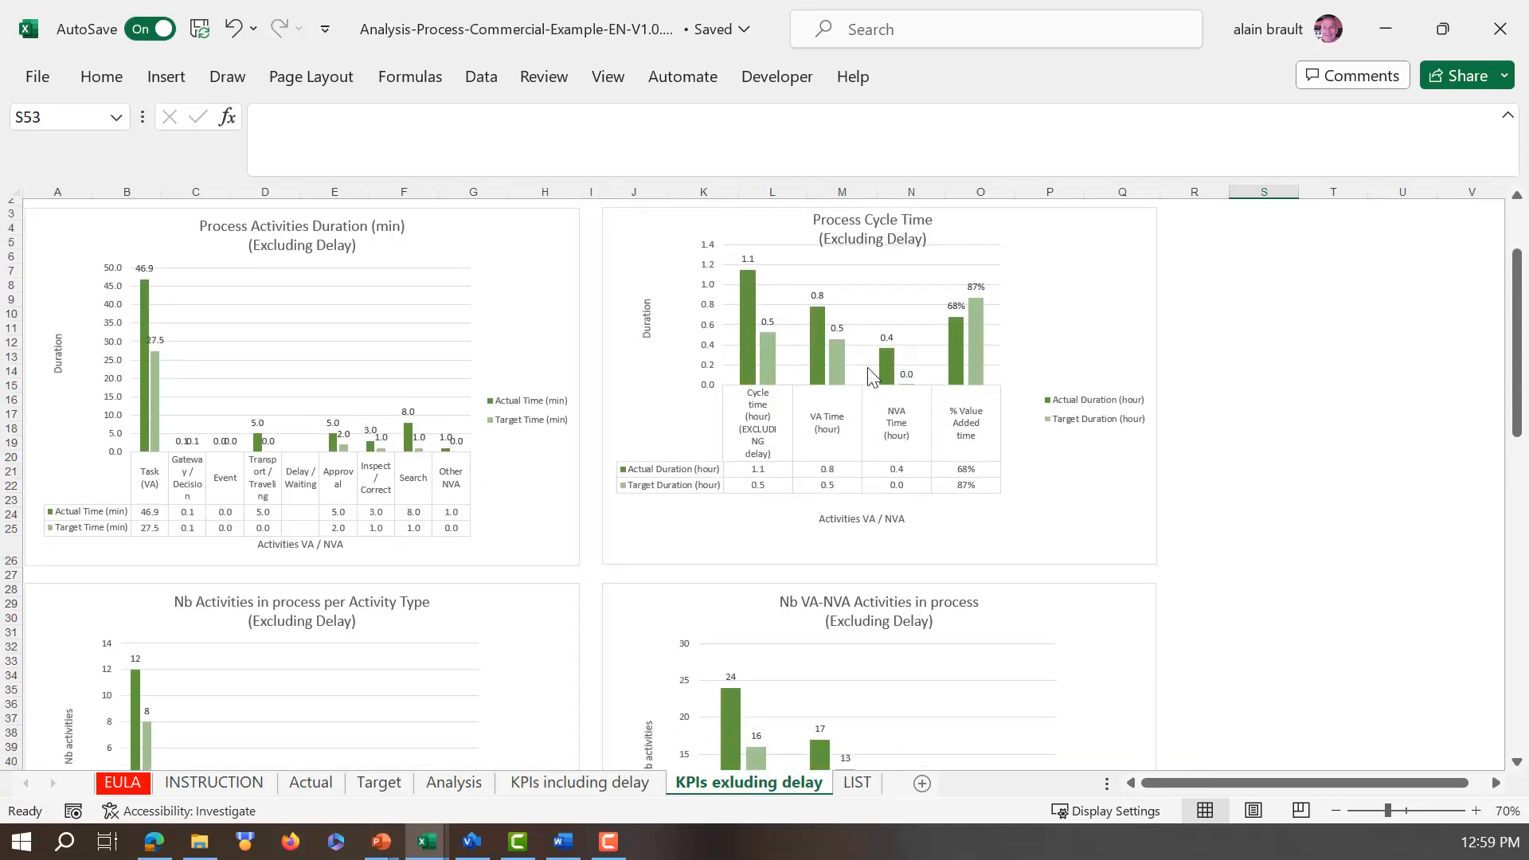
{"action": "mouse_move", "coordinate": [879, 359]}
{"action": "scroll", "coordinate": [903, 437], "scroll_direction": "down", "scroll_amount": 2}
{"action": "scroll", "coordinate": [903, 437], "scroll_direction": "down", "scroll_amount": 2}
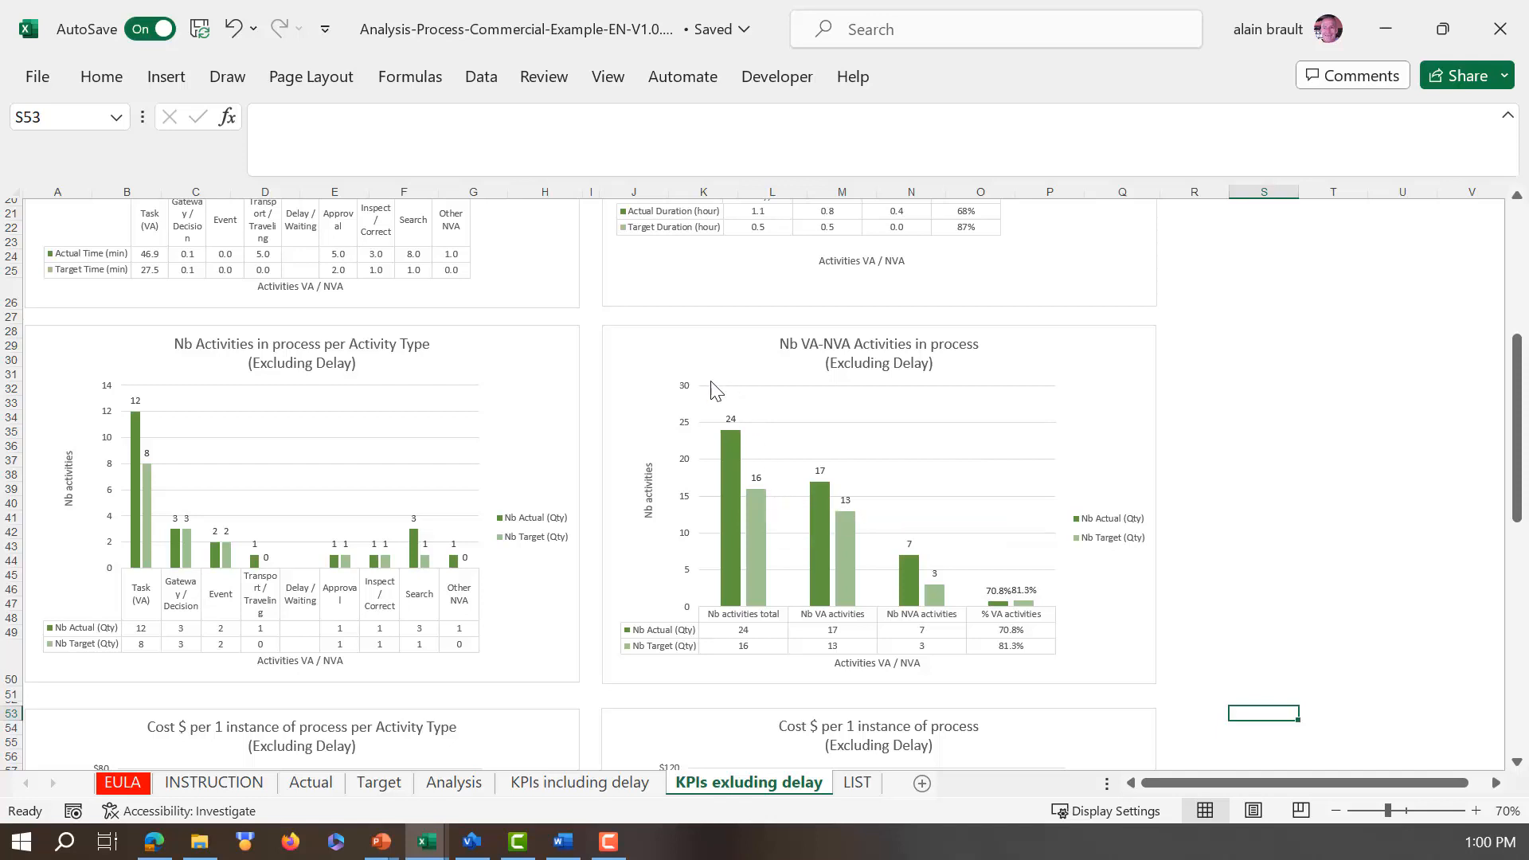
{"action": "mouse_move", "coordinate": [741, 516]}
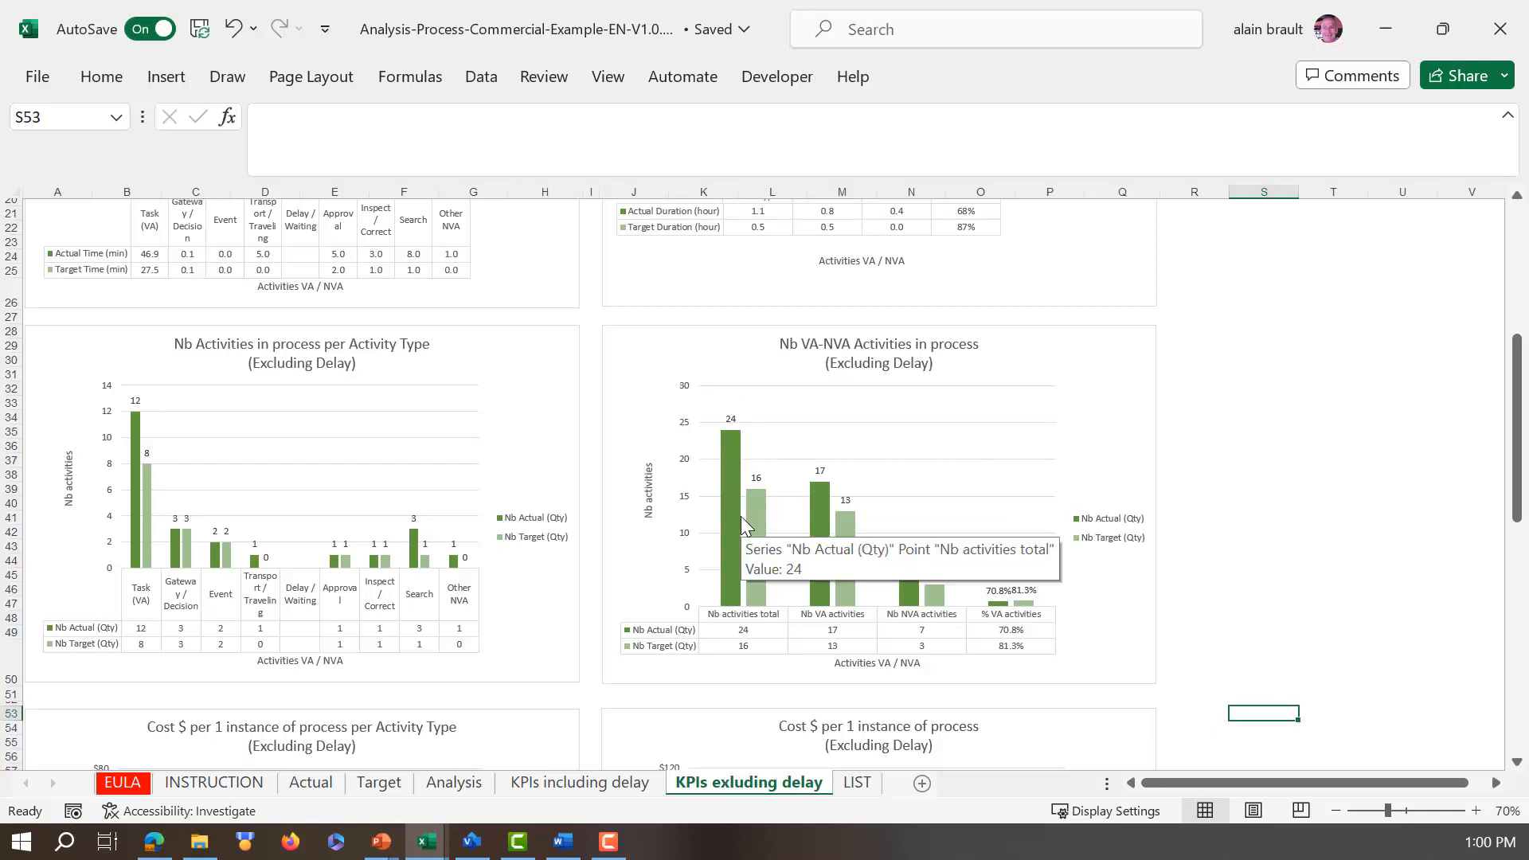
Step: Examine the cost per instance and cost per period charts excluding delay, and return to the start of the sheet
{"action": "scroll", "coordinate": [741, 510], "scroll_direction": "down", "scroll_amount": 1}
{"action": "scroll", "coordinate": [741, 510], "scroll_direction": "down", "scroll_amount": 7}
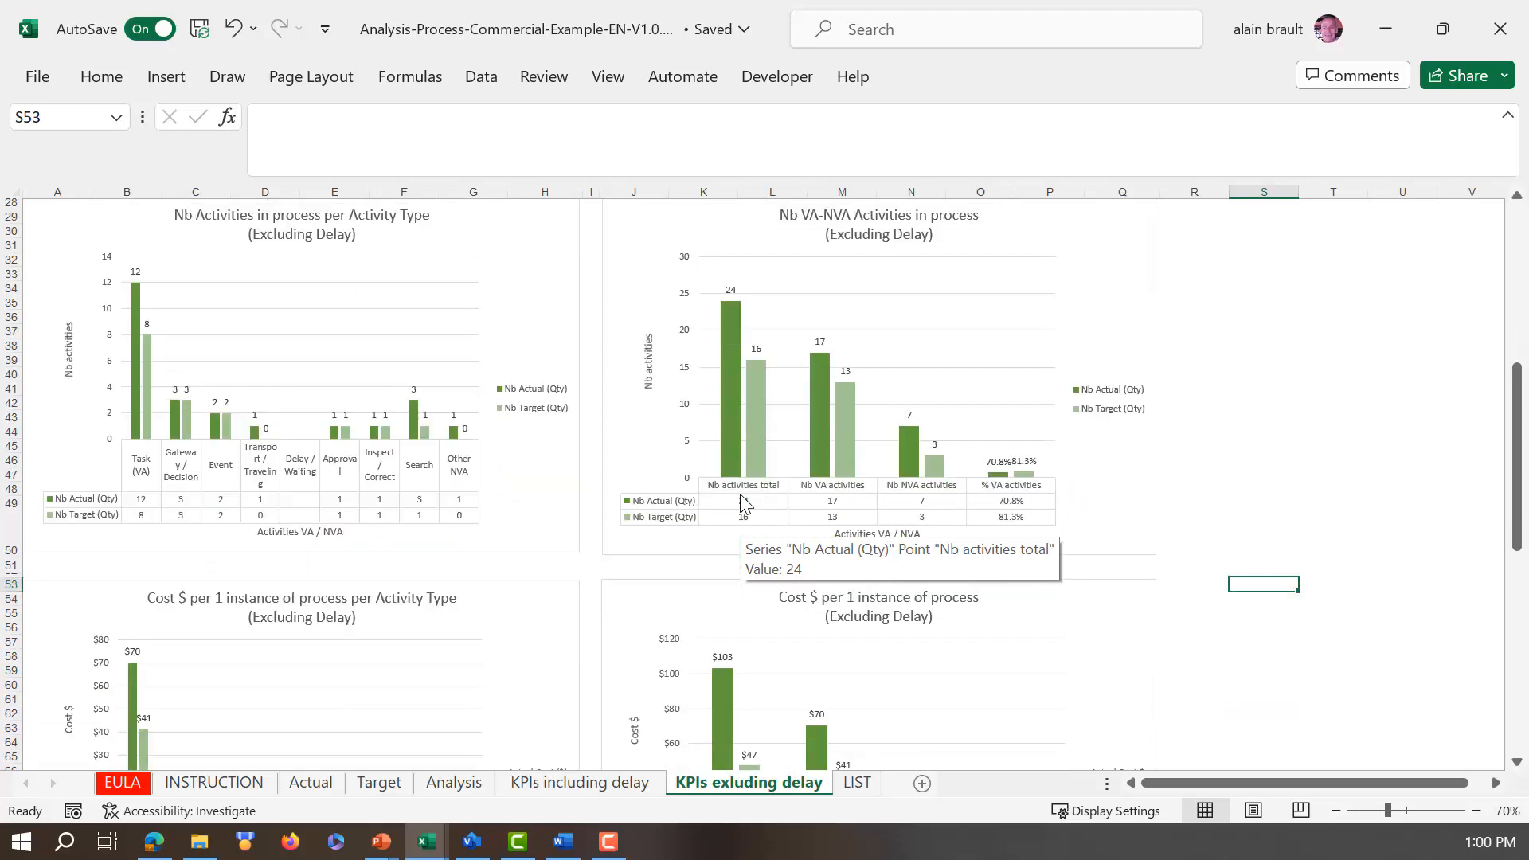
{"action": "scroll", "coordinate": [741, 496], "scroll_direction": "down", "scroll_amount": 2}
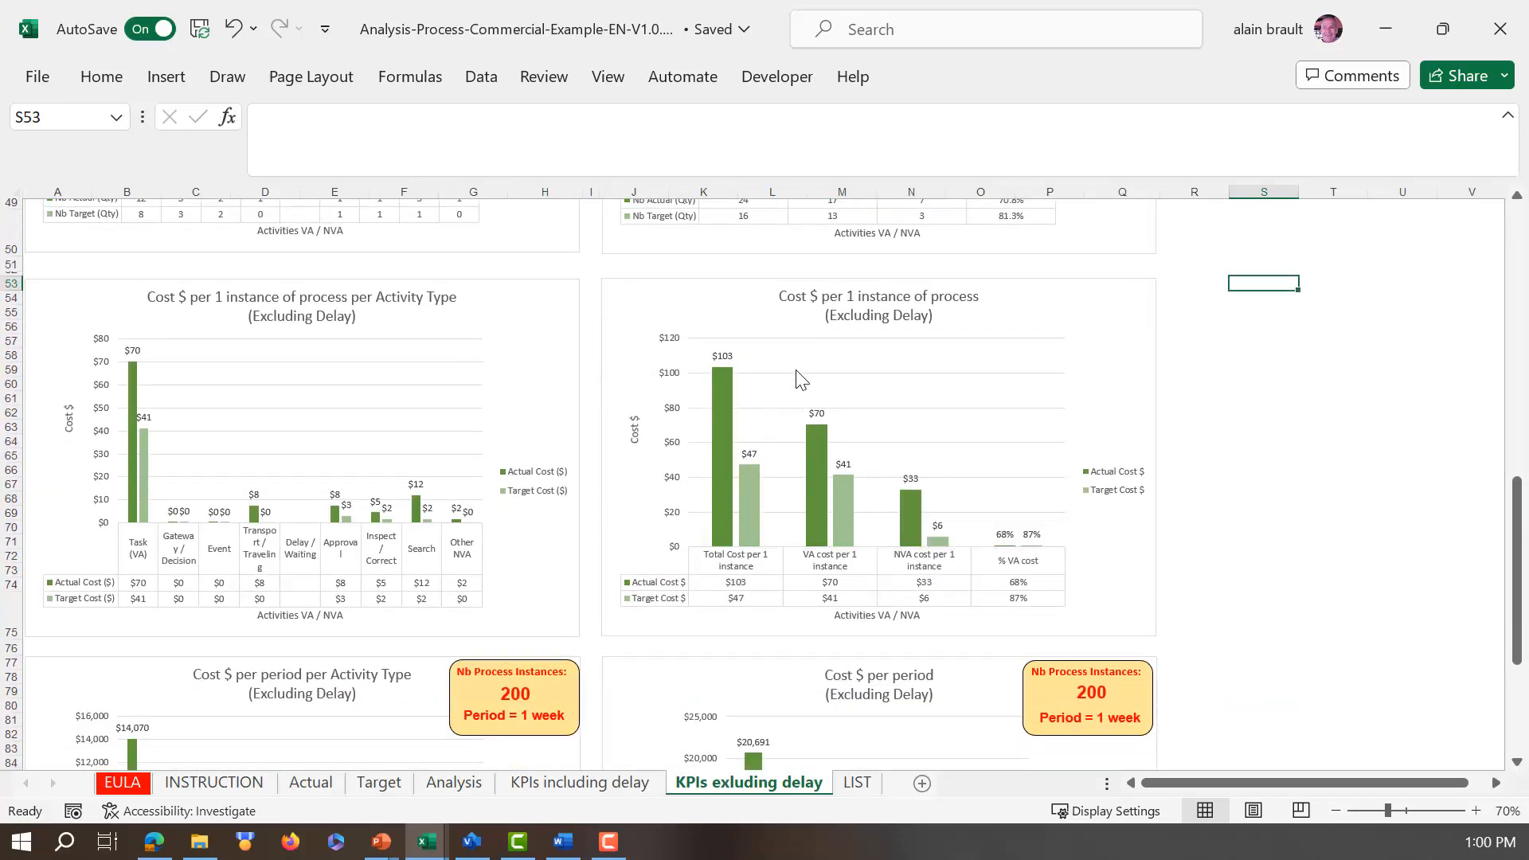
{"action": "scroll", "coordinate": [753, 472], "scroll_direction": "down", "scroll_amount": 5}
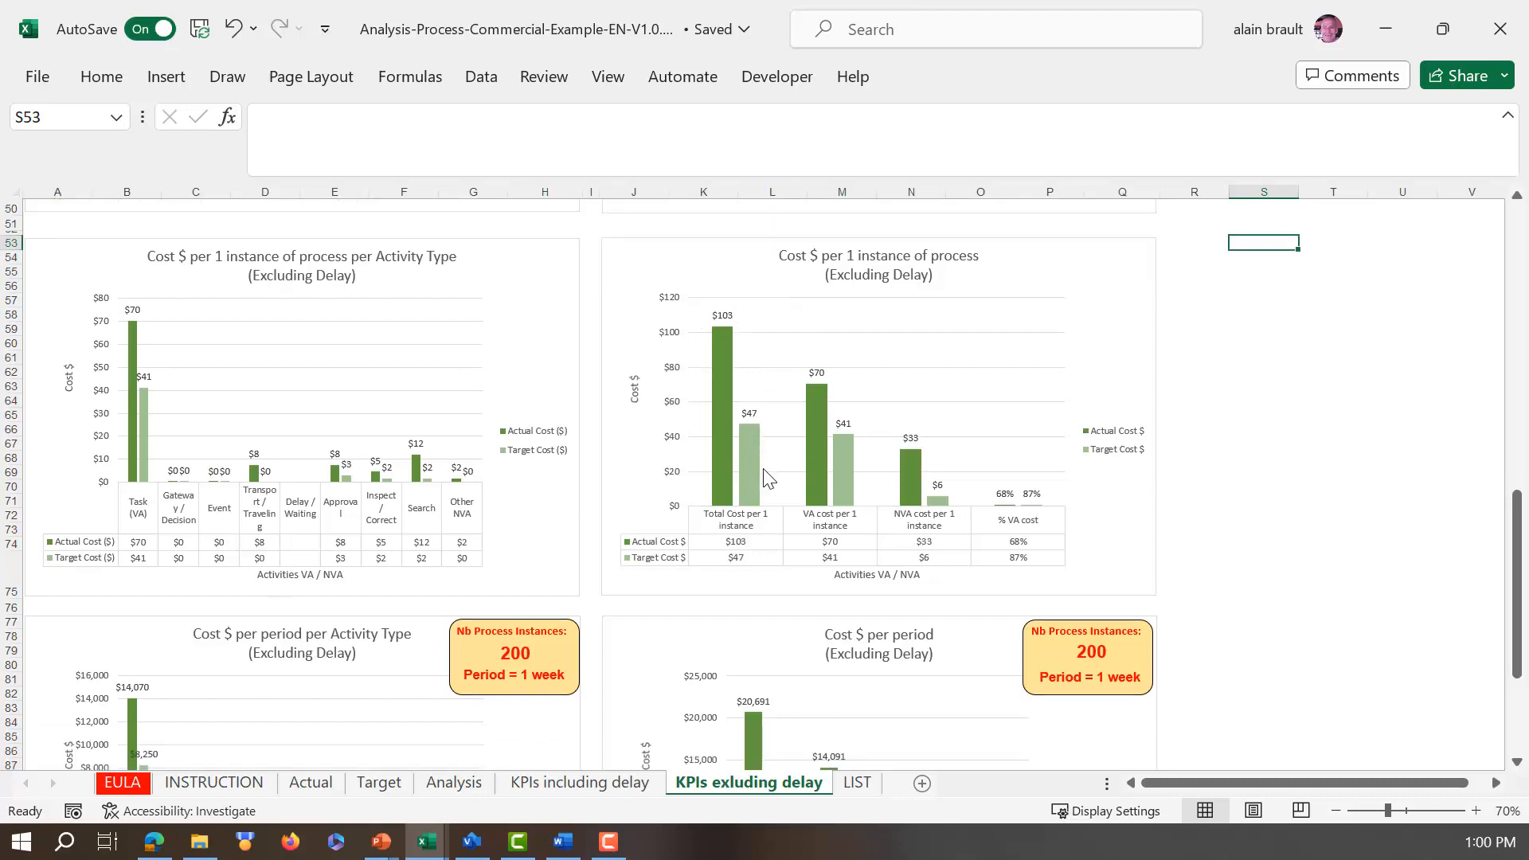
{"action": "scroll", "coordinate": [763, 470], "scroll_direction": "down", "scroll_amount": 3}
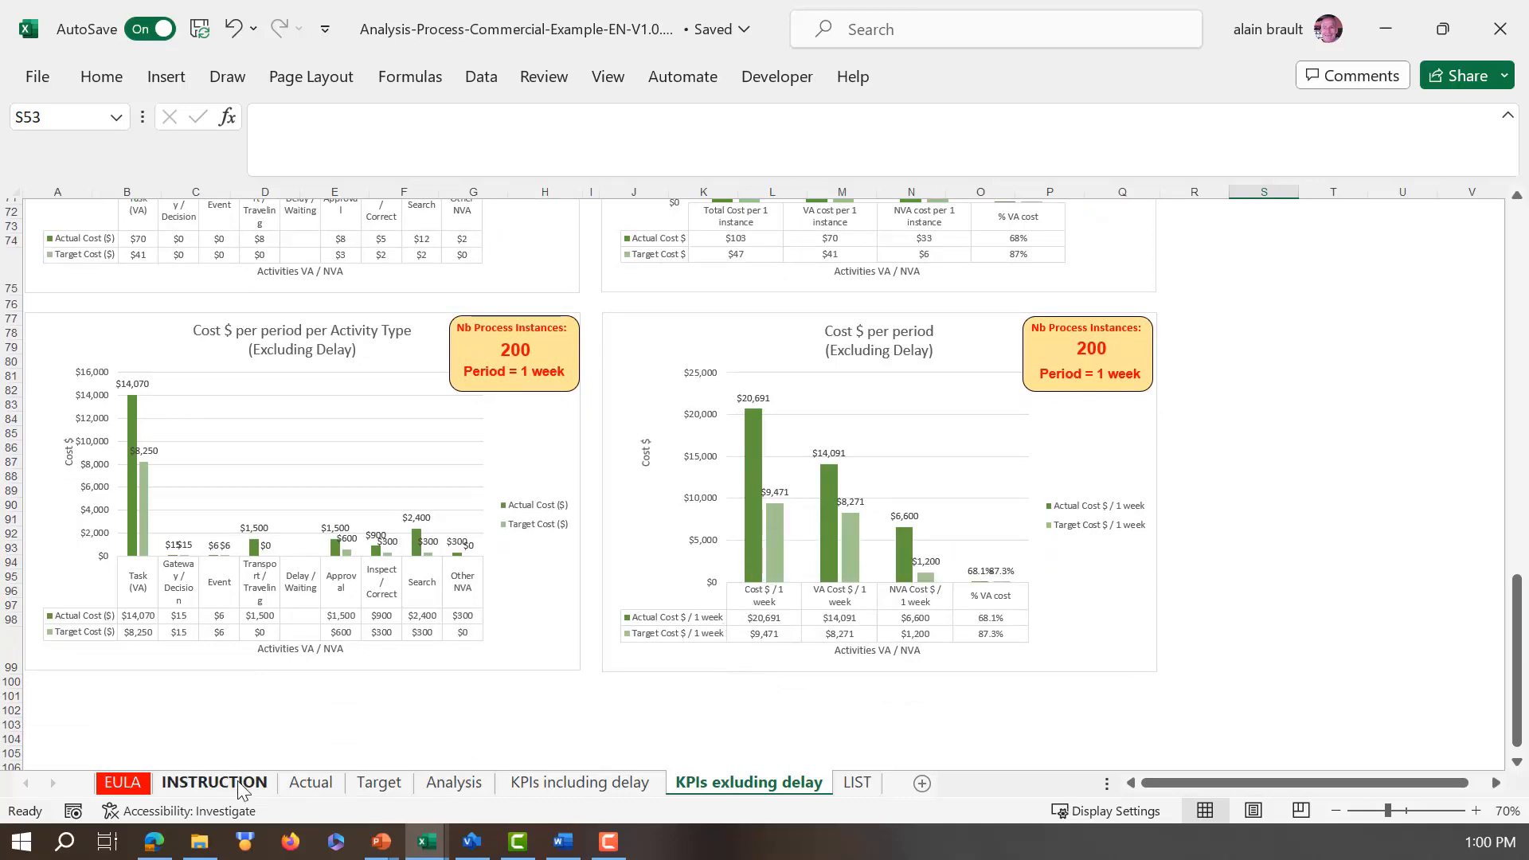
{"action": "scroll", "coordinate": [452, 611], "scroll_direction": "up", "scroll_amount": 3}
{"action": "scroll", "coordinate": [452, 611], "scroll_direction": "up", "scroll_amount": 12}
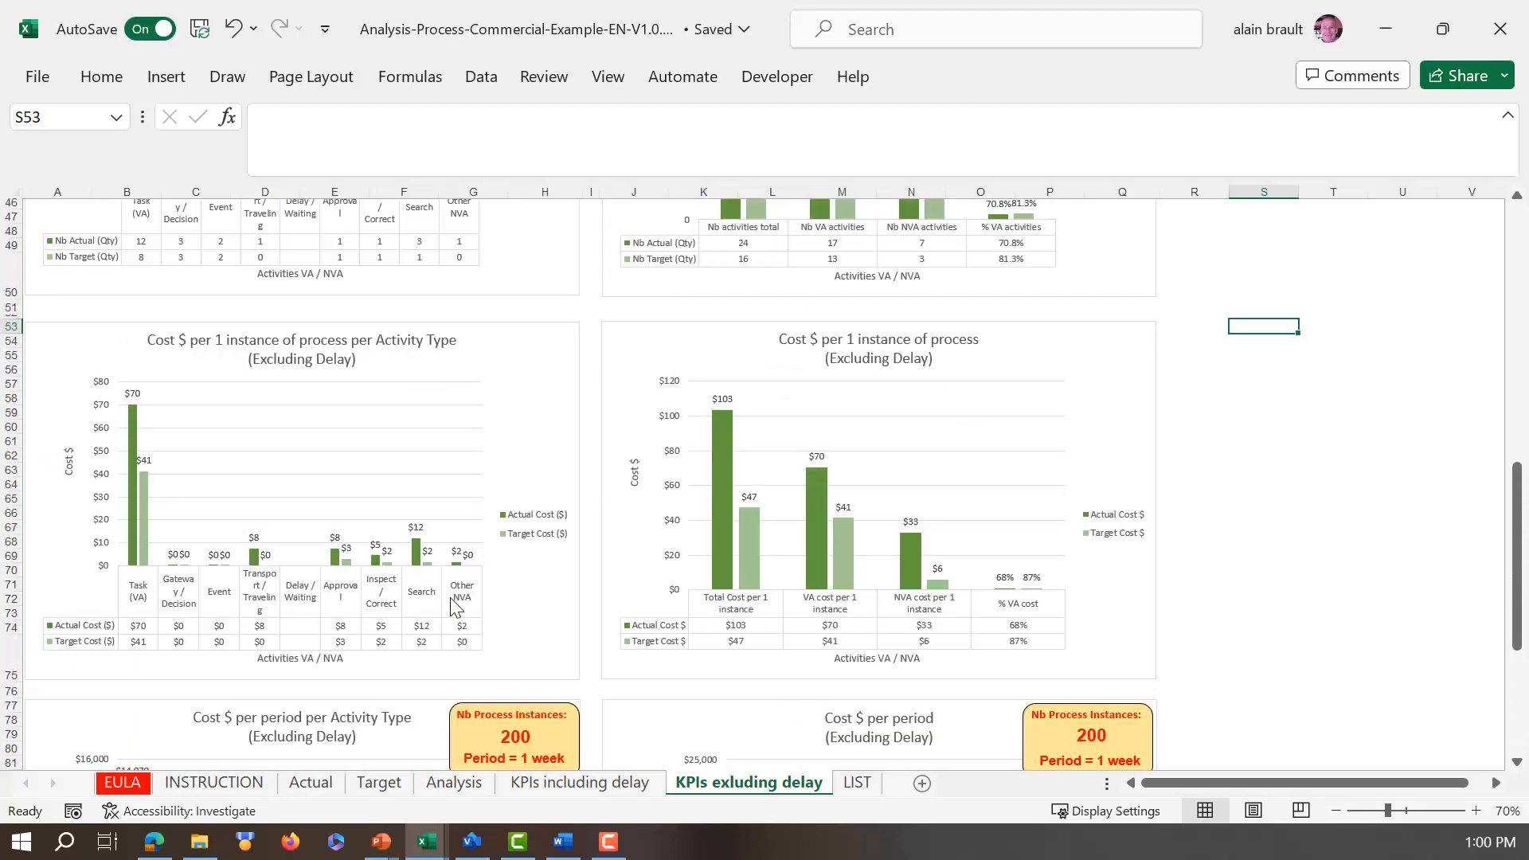
{"action": "scroll", "coordinate": [449, 597], "scroll_direction": "up", "scroll_amount": 8}
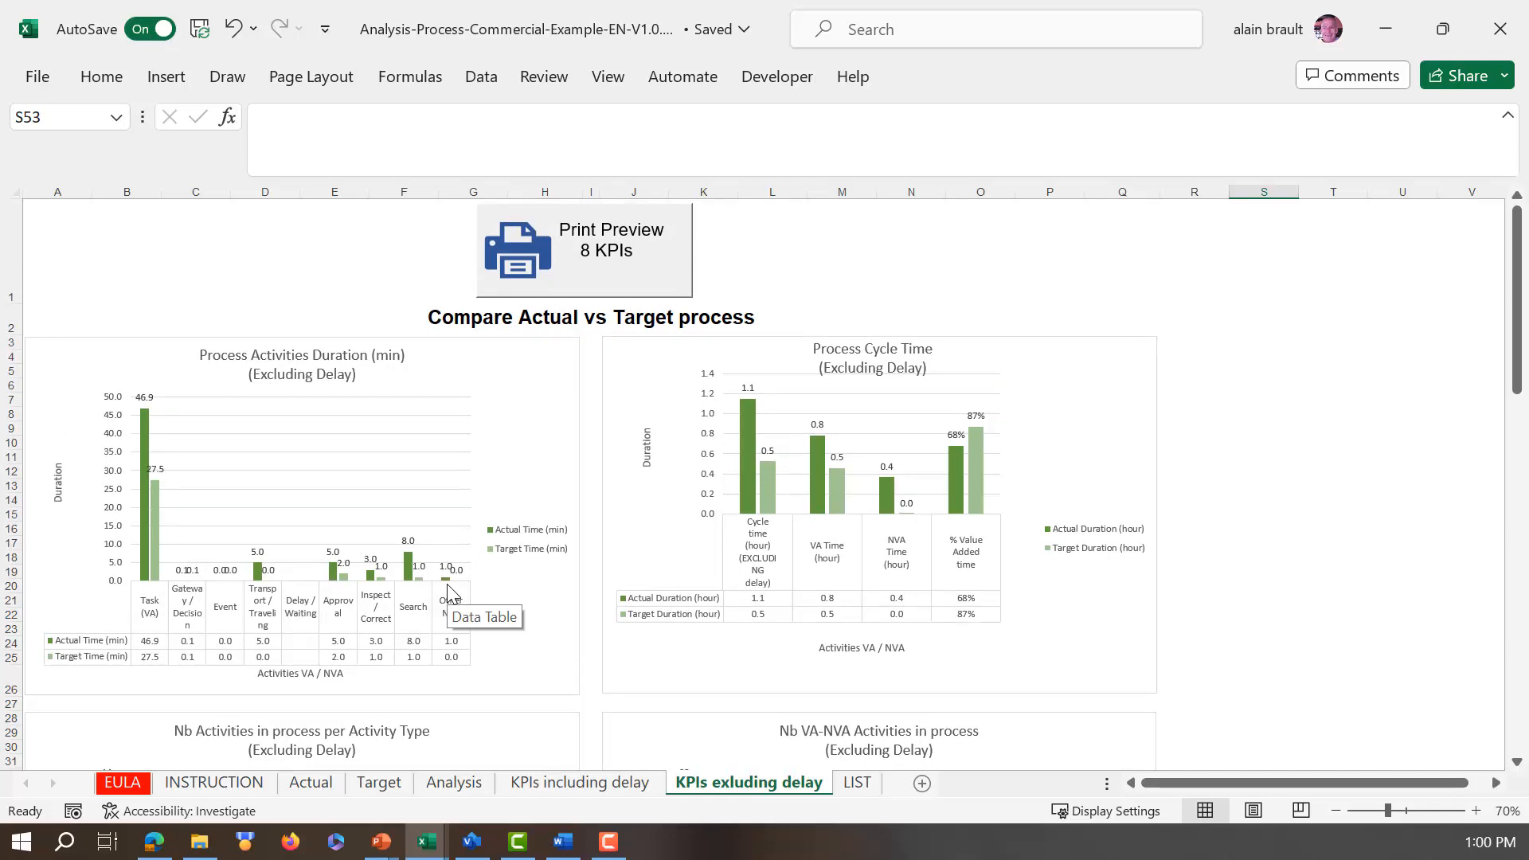
Step: Expand all grouped columns in the Target sheet to show the Technologies / Assets, Issues and Business needs sections
{"action": "left_click", "coordinate": [385, 790]}
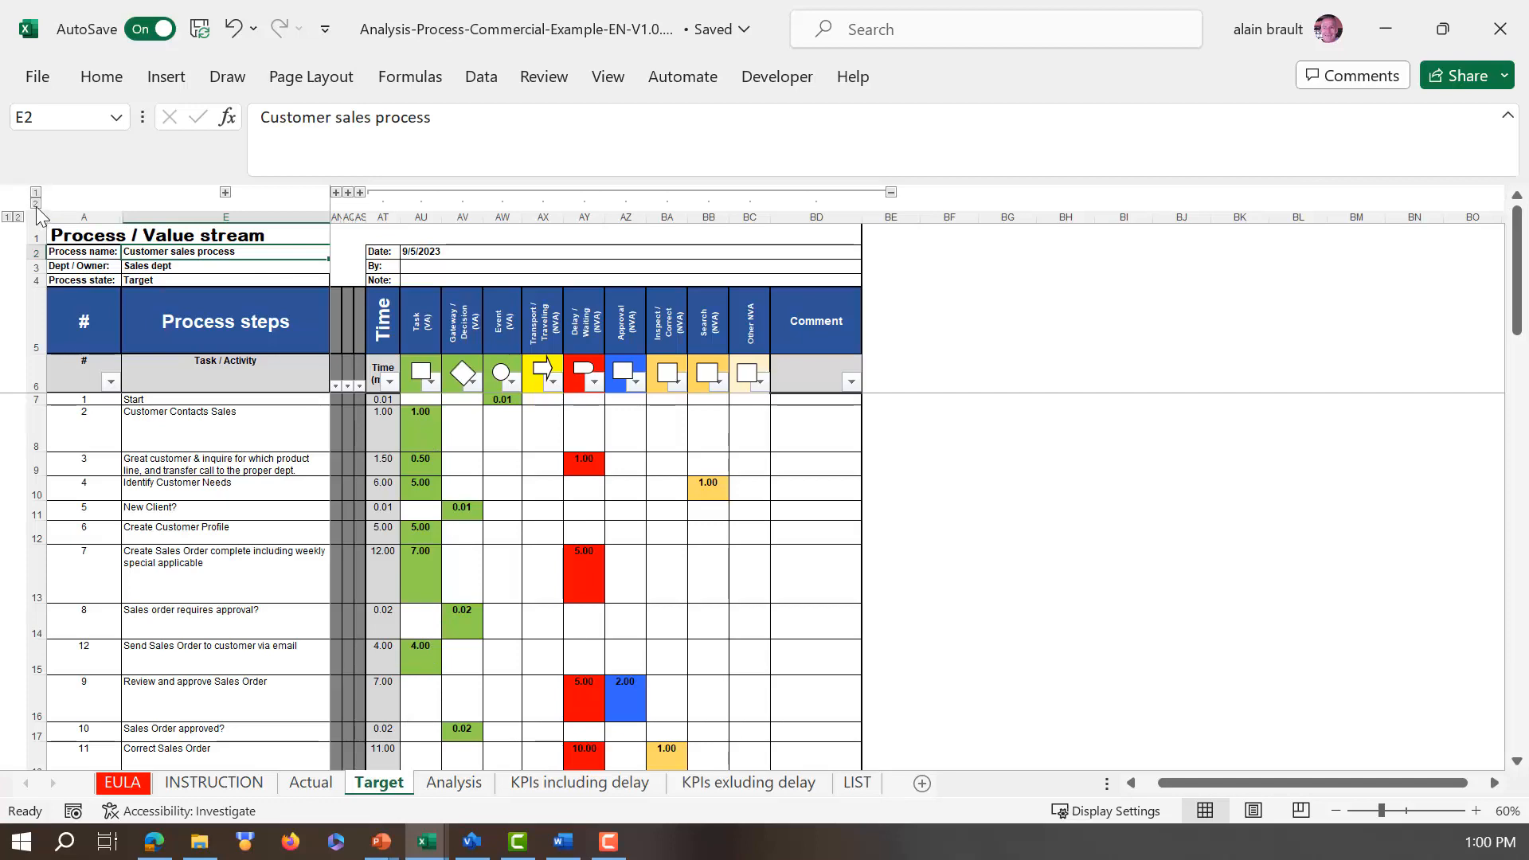
{"action": "left_click", "coordinate": [36, 204]}
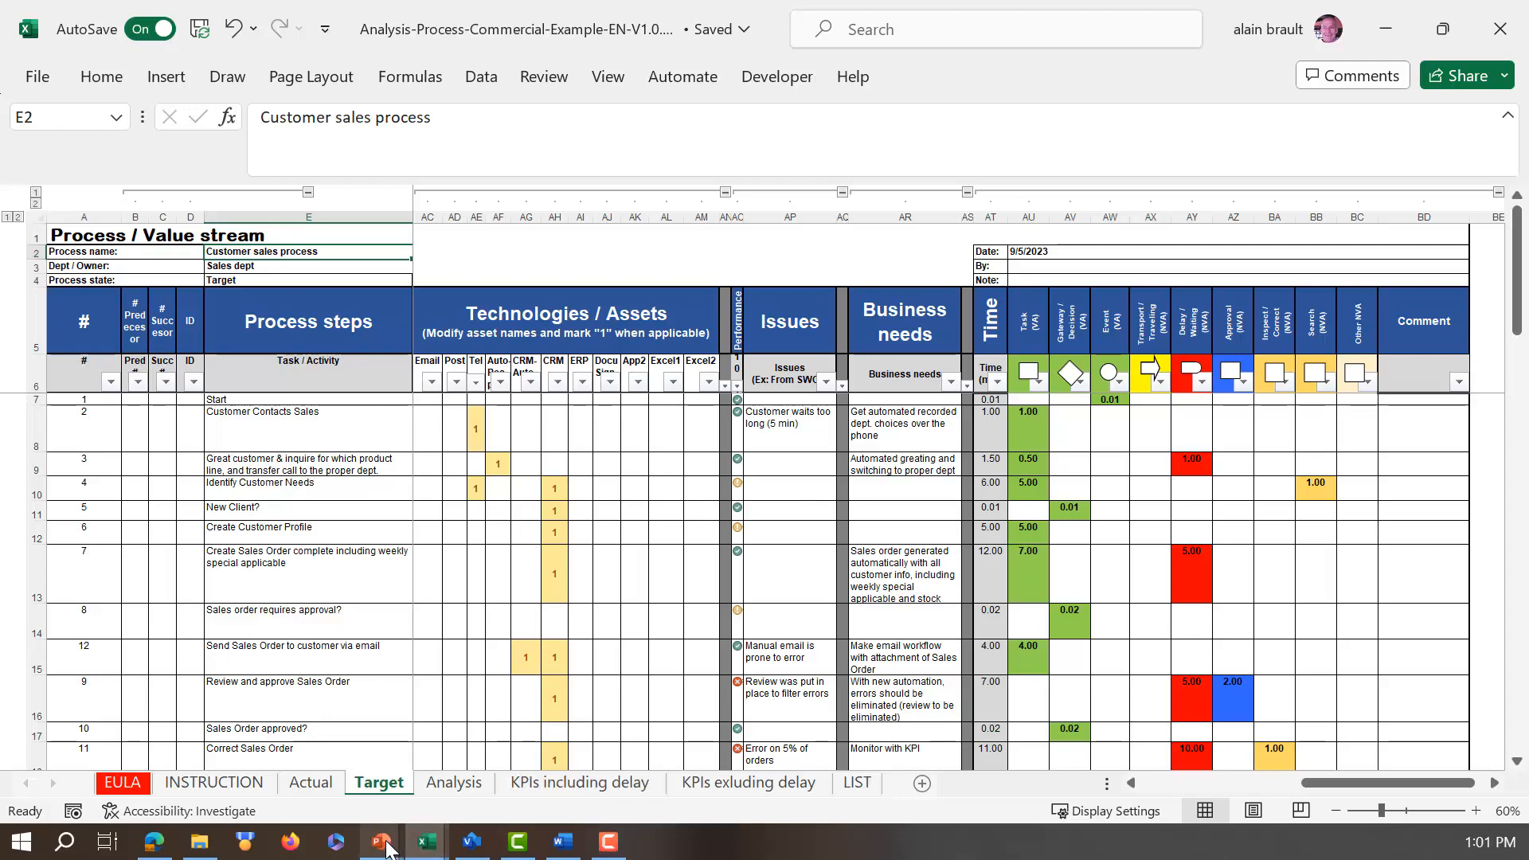
Step: Switch to the Lean Business Images presentation in PowerPoint
{"action": "mouse_move", "coordinate": [385, 843]}
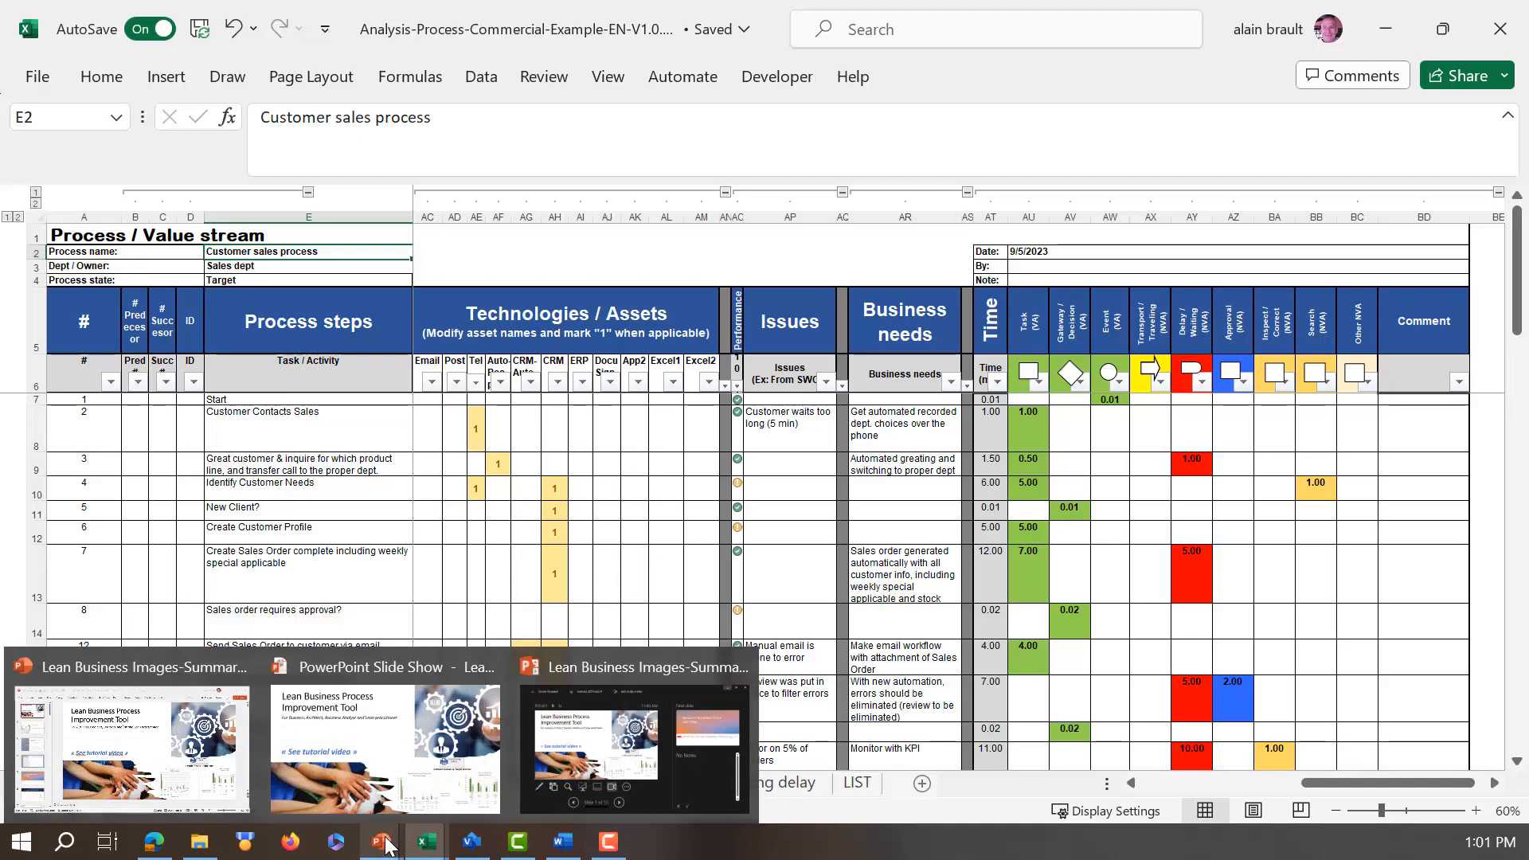